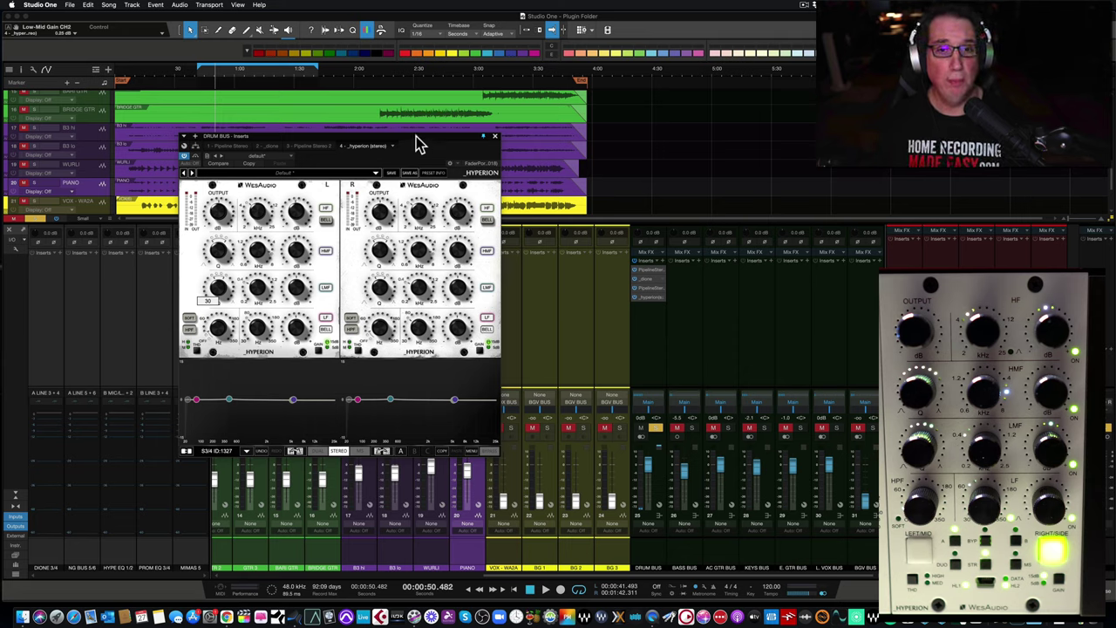
left_click_drag(419, 142, 431, 138)
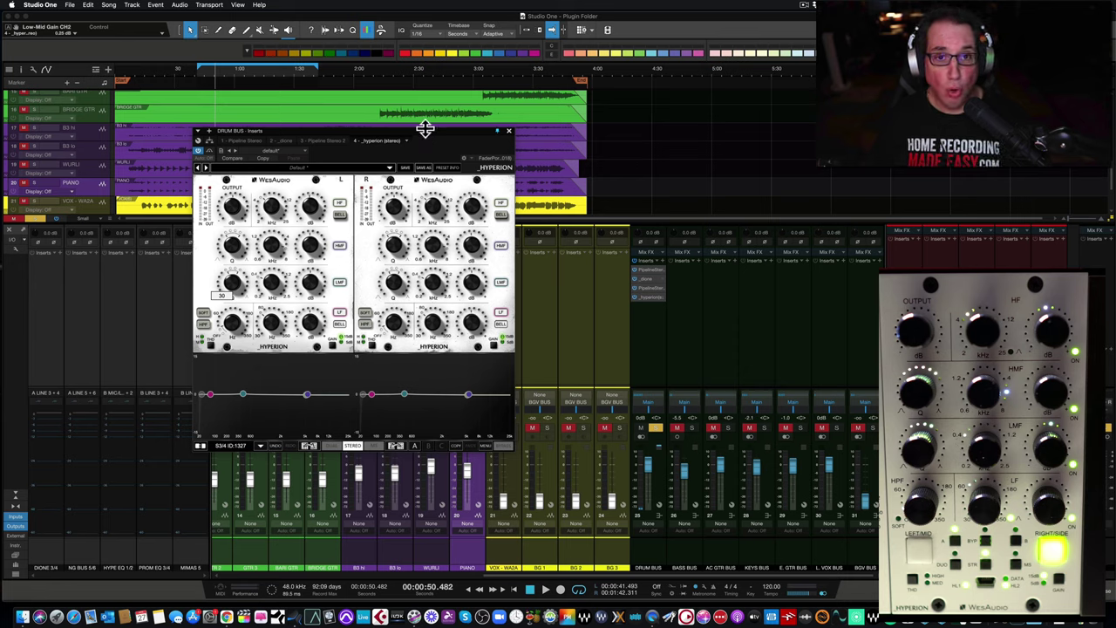
left_click_drag(424, 129, 423, 127)
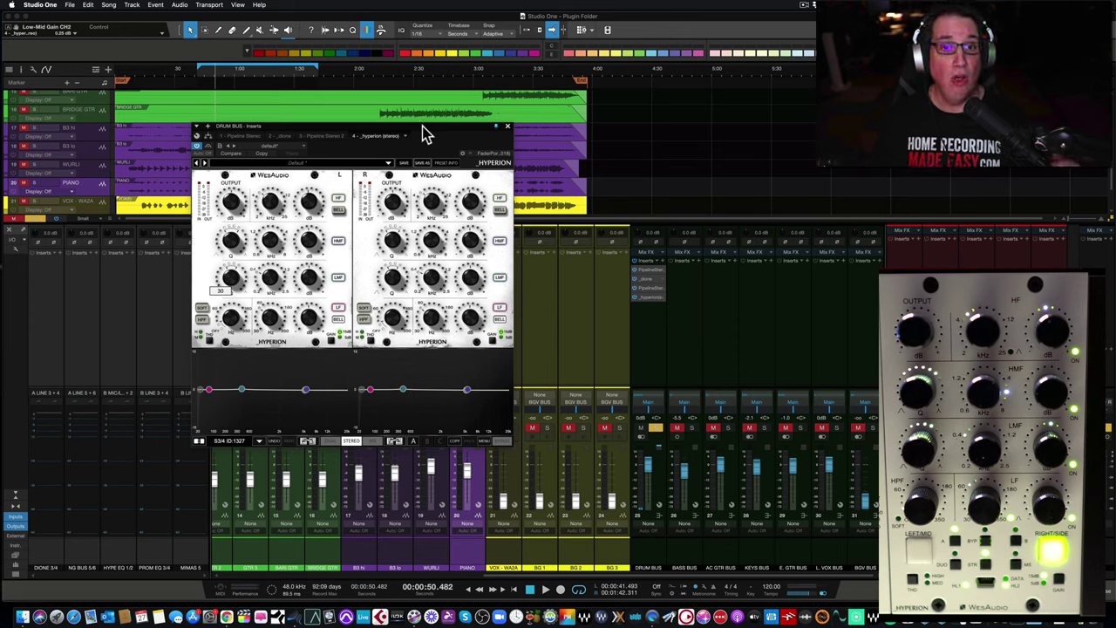
left_click_drag(423, 125, 428, 127)
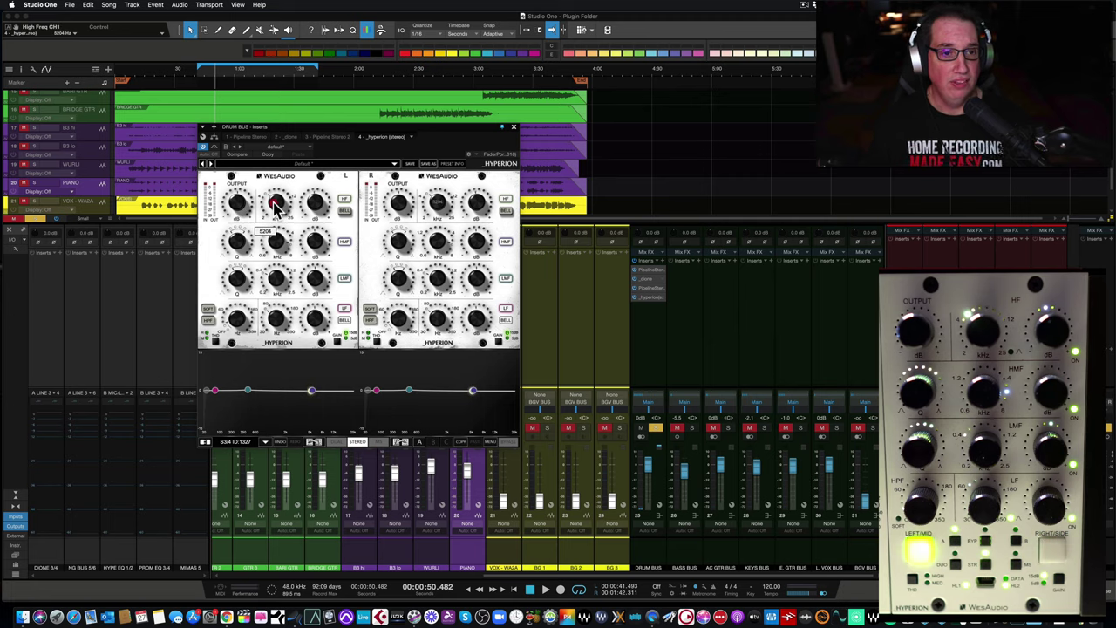
Raise the left channel's high band frequency to 7489 Hz and adjust its low-mid Q
mouse_move(275, 204)
left_mouse_down()
mouse_move(283, 166)
mouse_move(276, 192)
left_mouse_up()
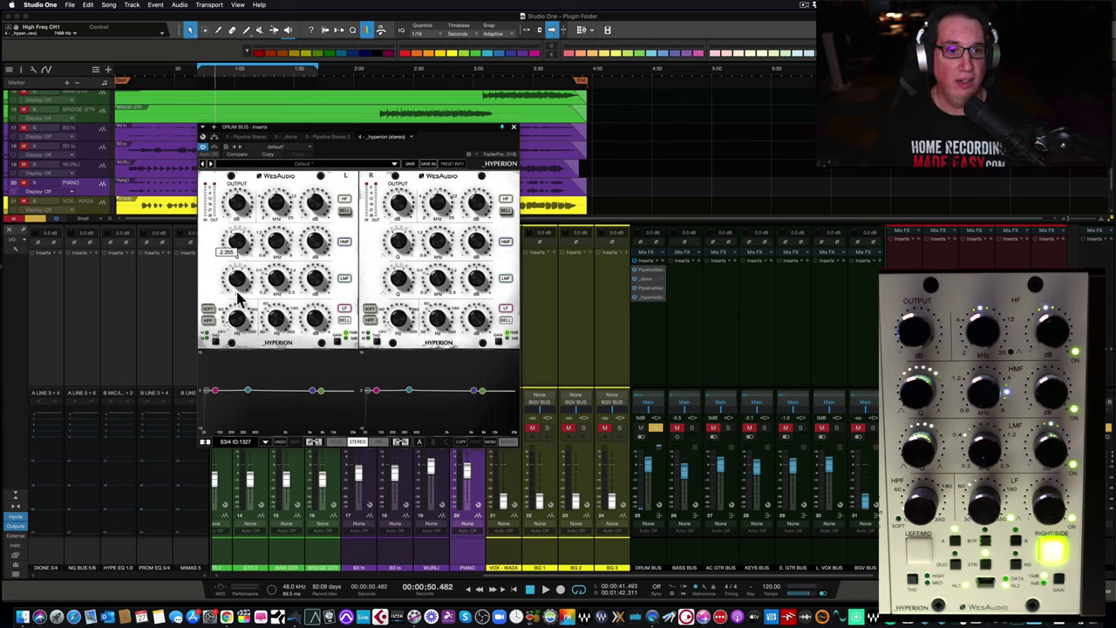
mouse_move(237, 281)
mouse_move(237, 281)
left_mouse_down()
mouse_move(239, 251)
mouse_move(234, 324)
mouse_move(233, 279)
left_mouse_up()
double_click(233, 288)
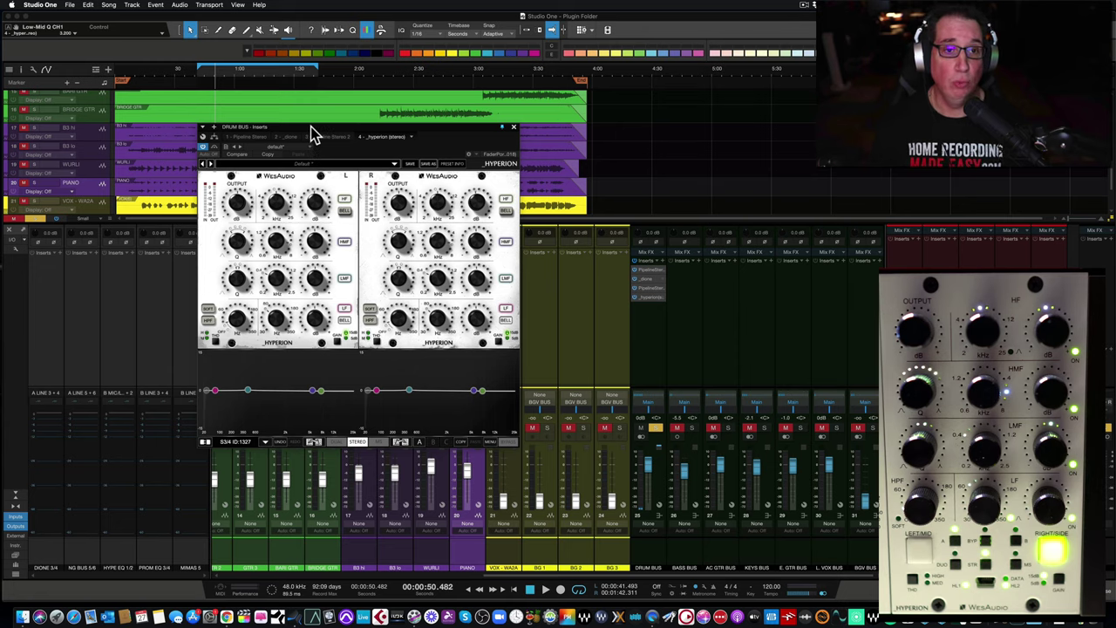
left_click_drag(311, 133, 336, 135)
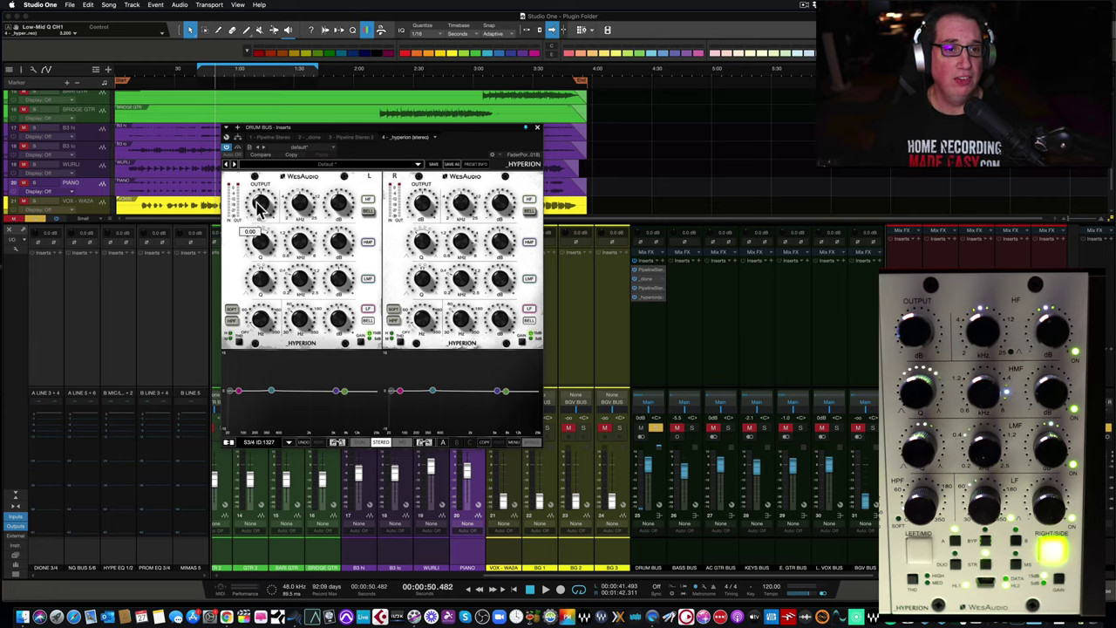
Set the left channel's output to 0.25 dB and move its high band frequency to about 7.9 kHz
mouse_move(259, 205)
left_mouse_down()
mouse_move(258, 180)
mouse_move(251, 215)
mouse_move(256, 205)
left_mouse_up()
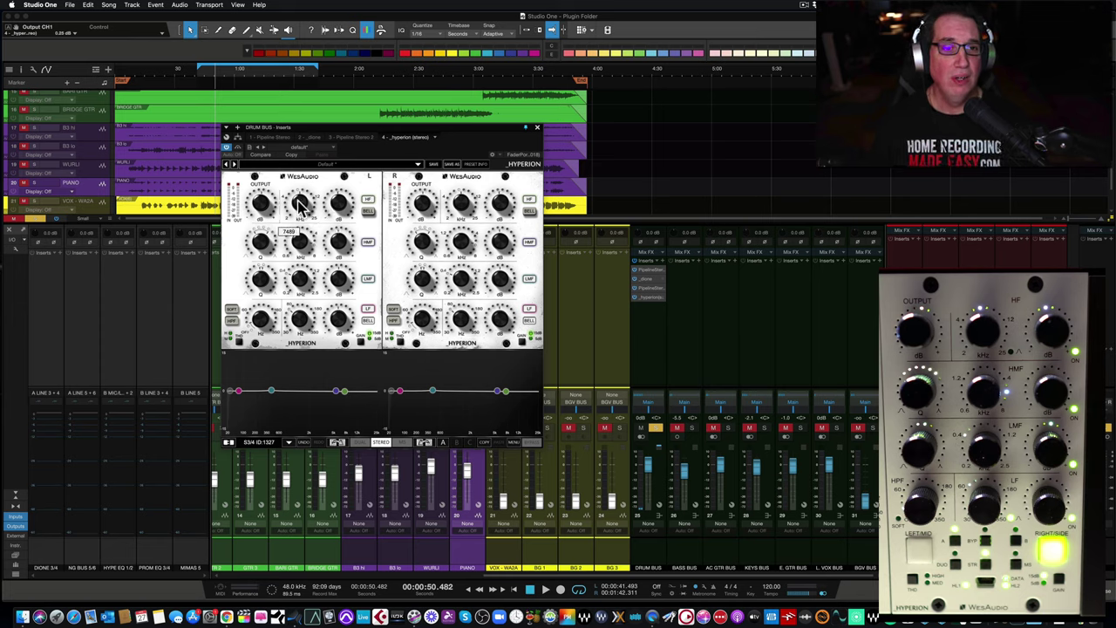
left_click_drag(299, 204, 348, 162)
double_click(347, 167)
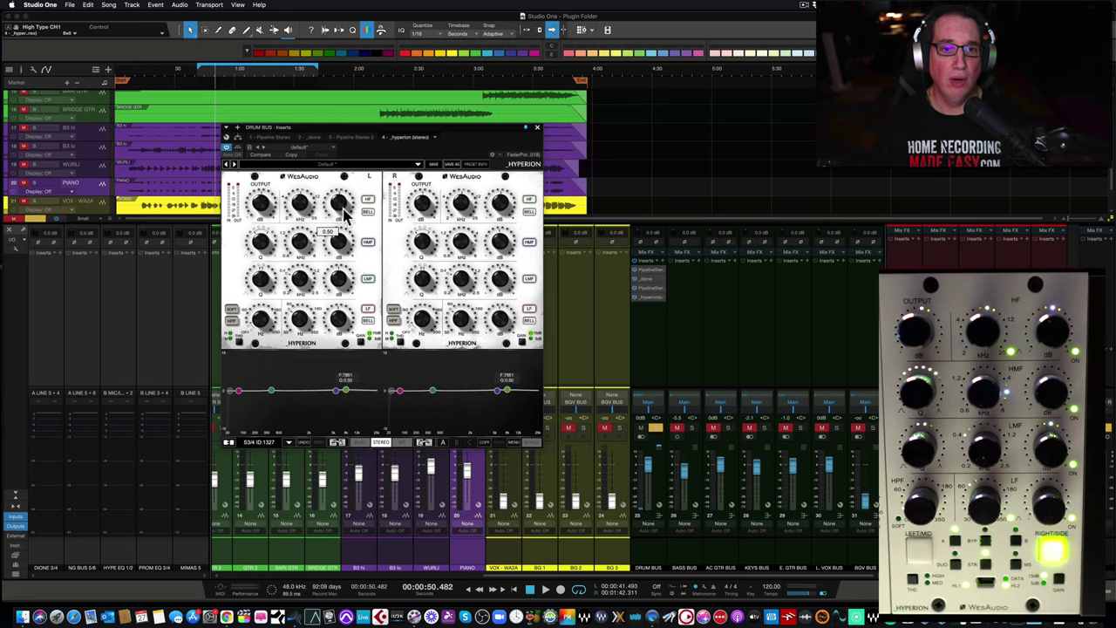
Set the high band's gain to 0 dB and change its type from bell to shelf
left_click_drag(338, 206, 344, 194)
double_click(344, 193)
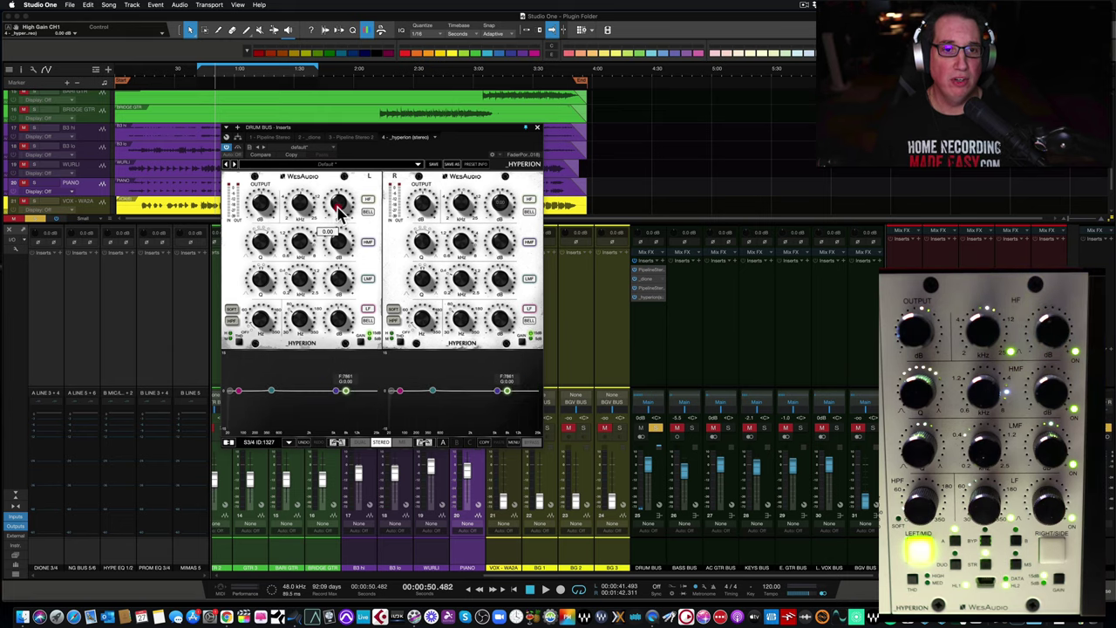
left_click(367, 214)
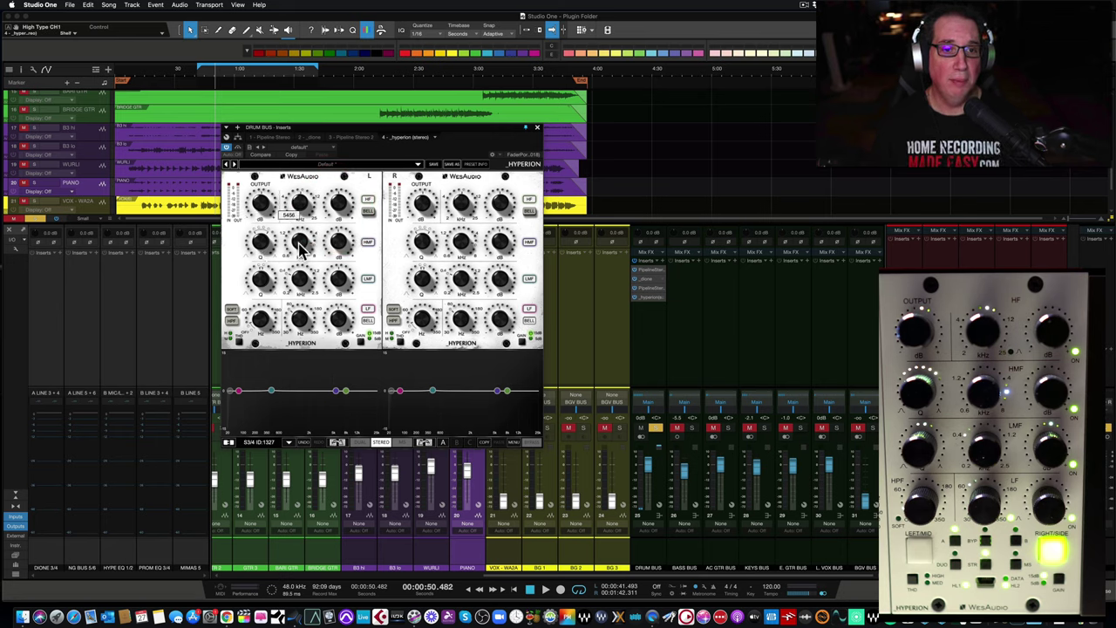
Set the high-mid band to 2343 Hz with -0.25 dB gain and a Q of about 2.8
left_click_drag(299, 248, 281, 303)
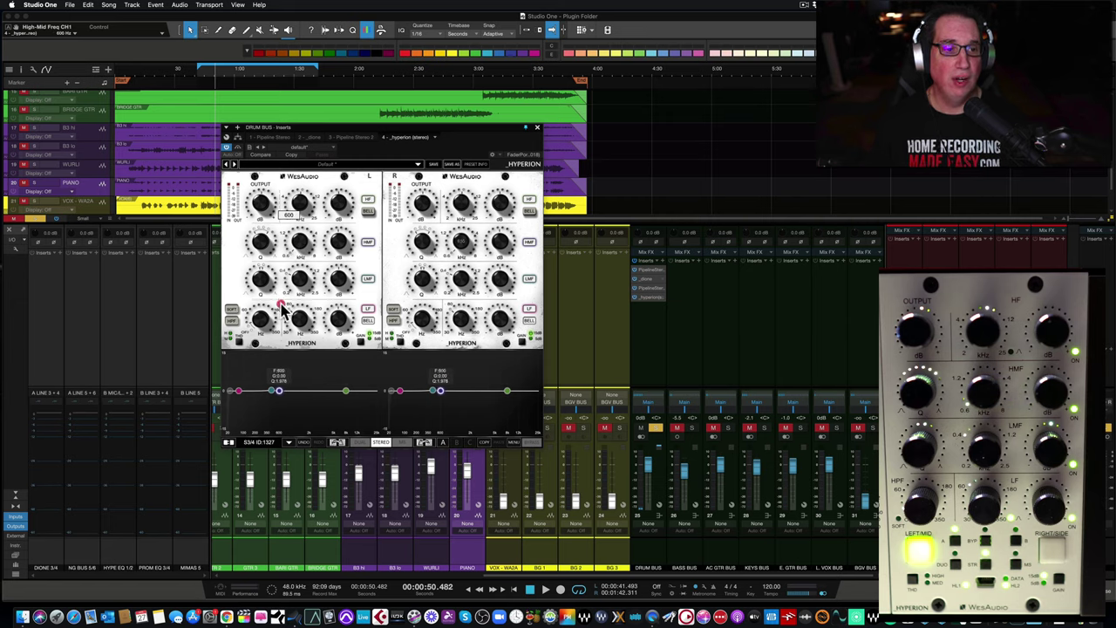
left_click_drag(281, 310, 332, 247)
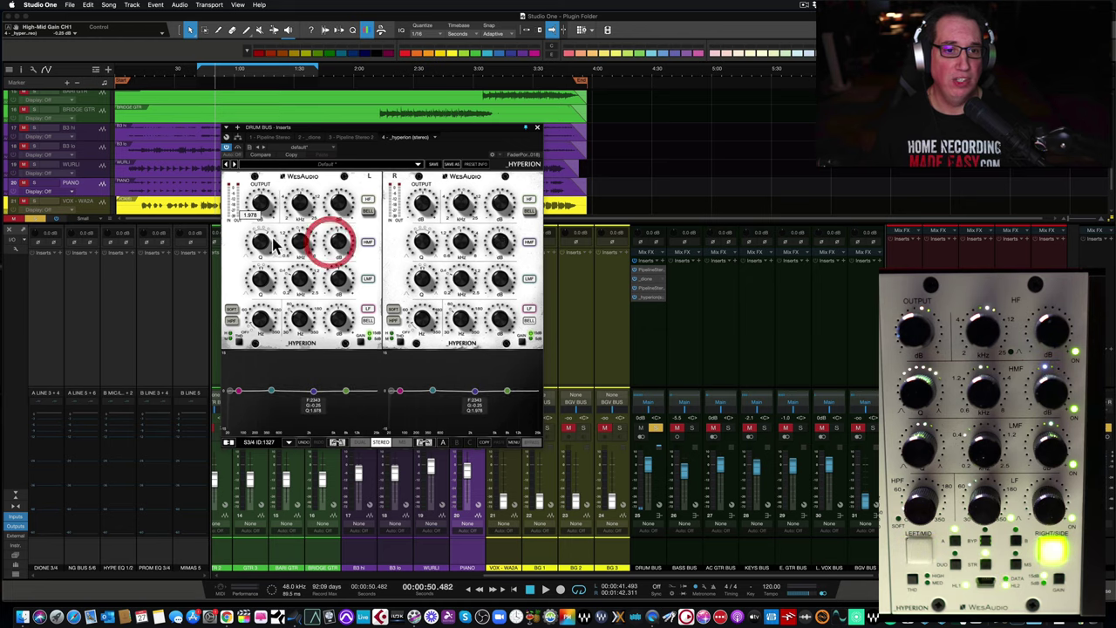
left_click_drag(261, 241, 259, 230)
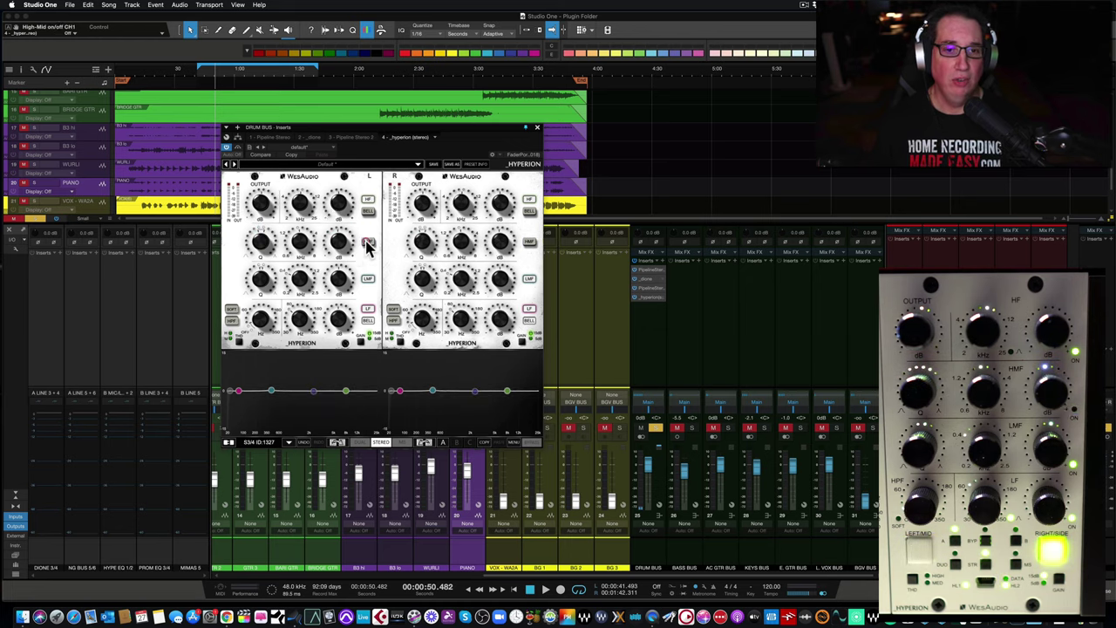
Switch the left channel's high-mid band off and on several times, ending with it on
left_click(368, 244)
left_click(367, 244)
left_click(368, 244)
left_click(368, 244)
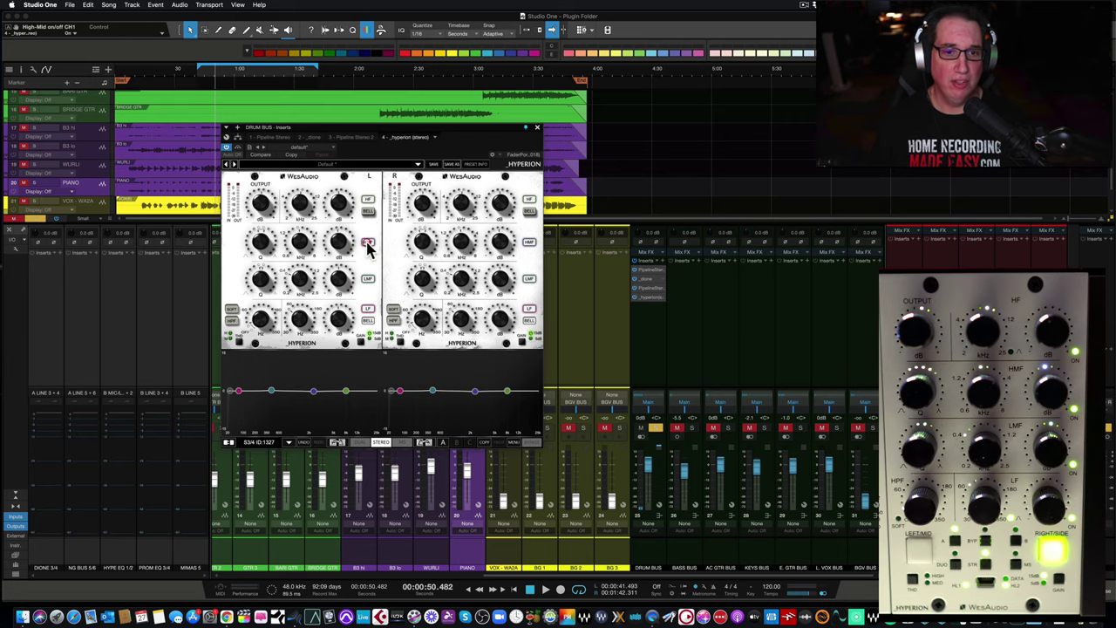
left_click(368, 244)
left_click(368, 245)
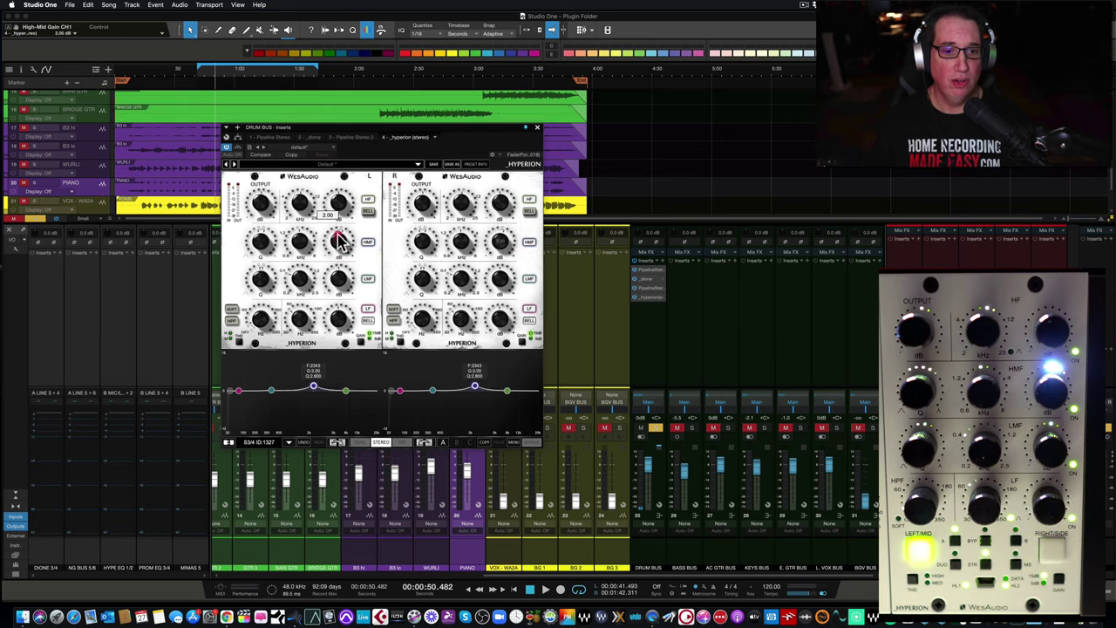
Boost the high-mid gain to 6.25 dB and compare the band on and off, leaving it off
left_click(367, 244)
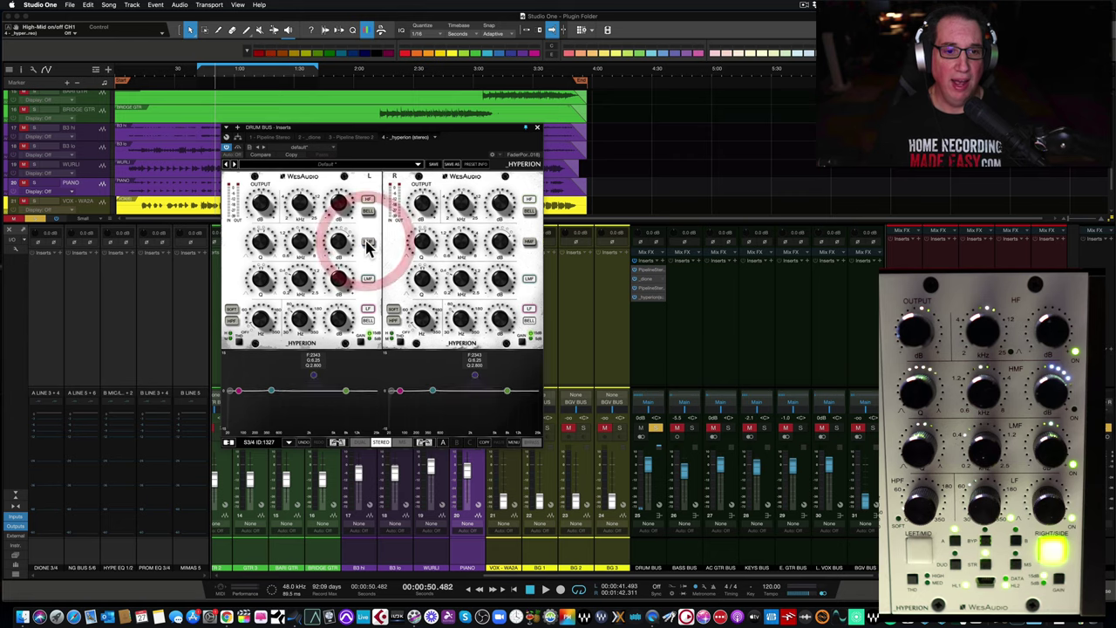
left_click(367, 243)
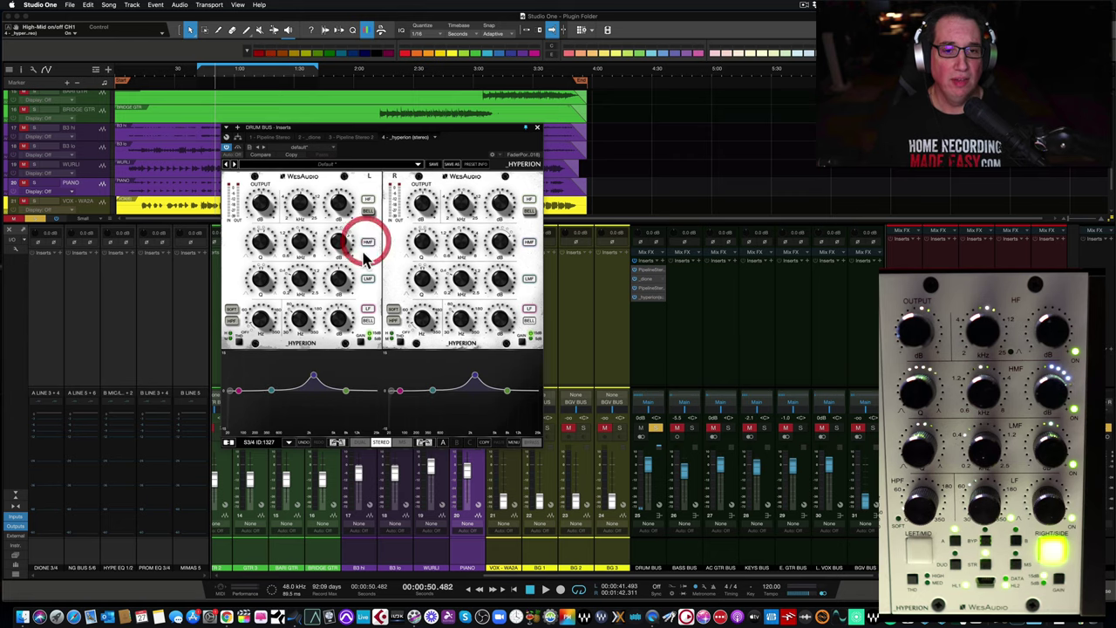
left_click(367, 243)
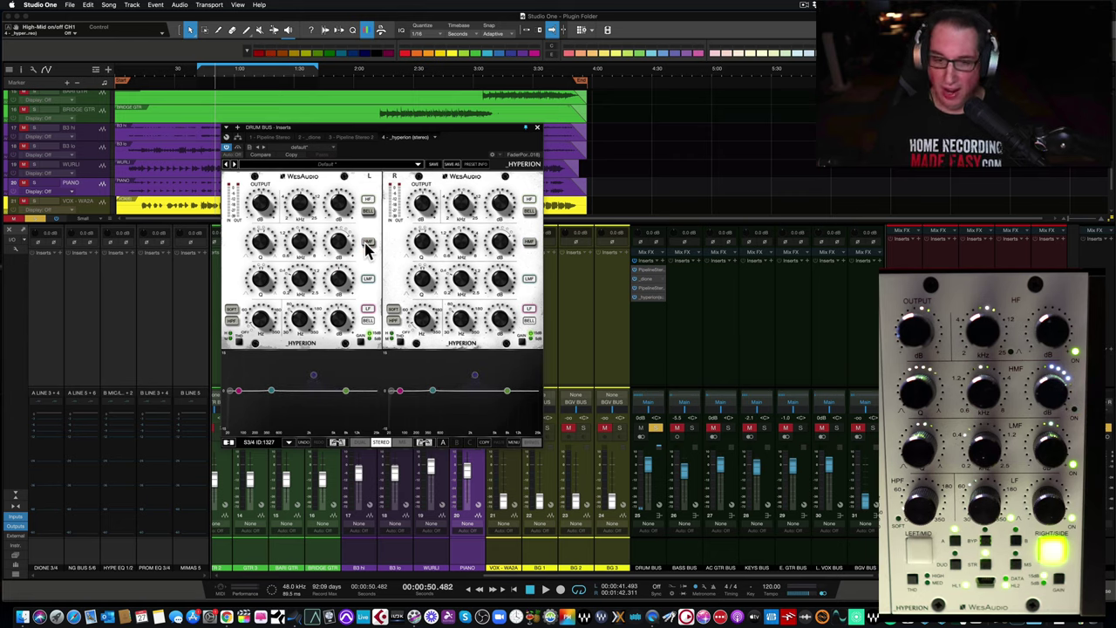
left_click(364, 243)
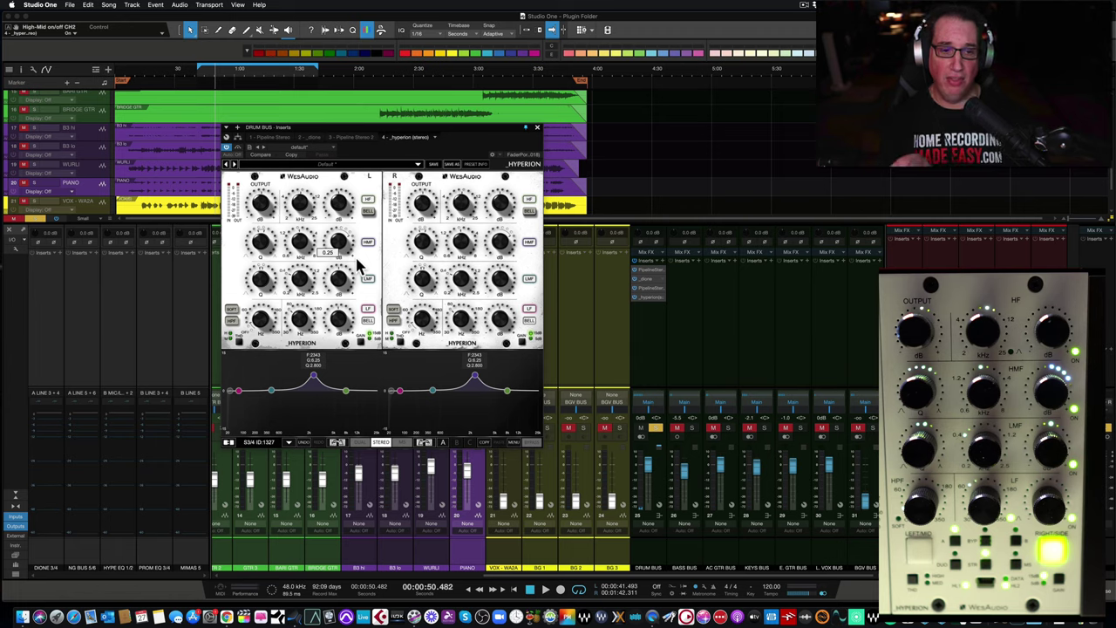
left_click(364, 246)
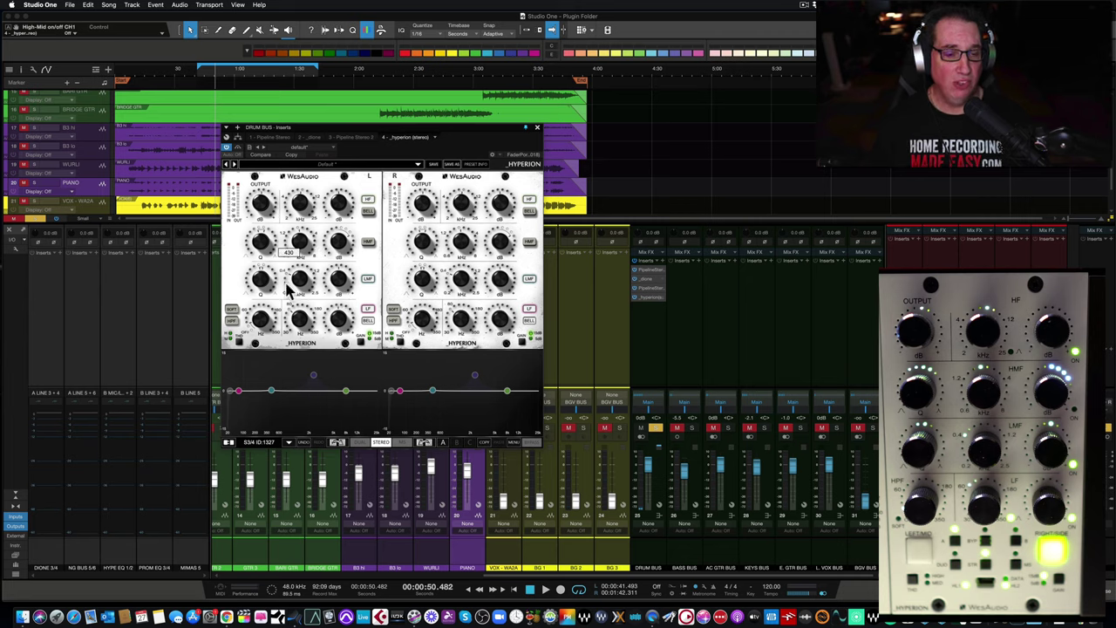
Move the low-mid band to about 756 Hz and raise the low band's frequency slightly, keeping its bell type
mouse_move(299, 284)
left_mouse_down()
mouse_move(297, 324)
mouse_move(306, 237)
mouse_move(299, 301)
left_mouse_up()
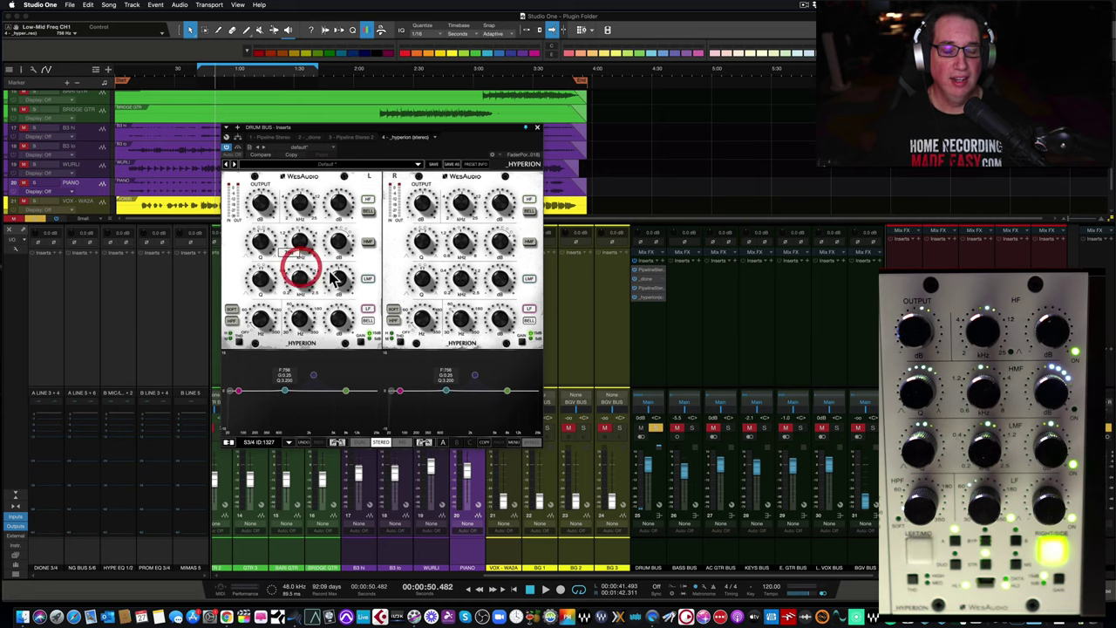
left_click(366, 284)
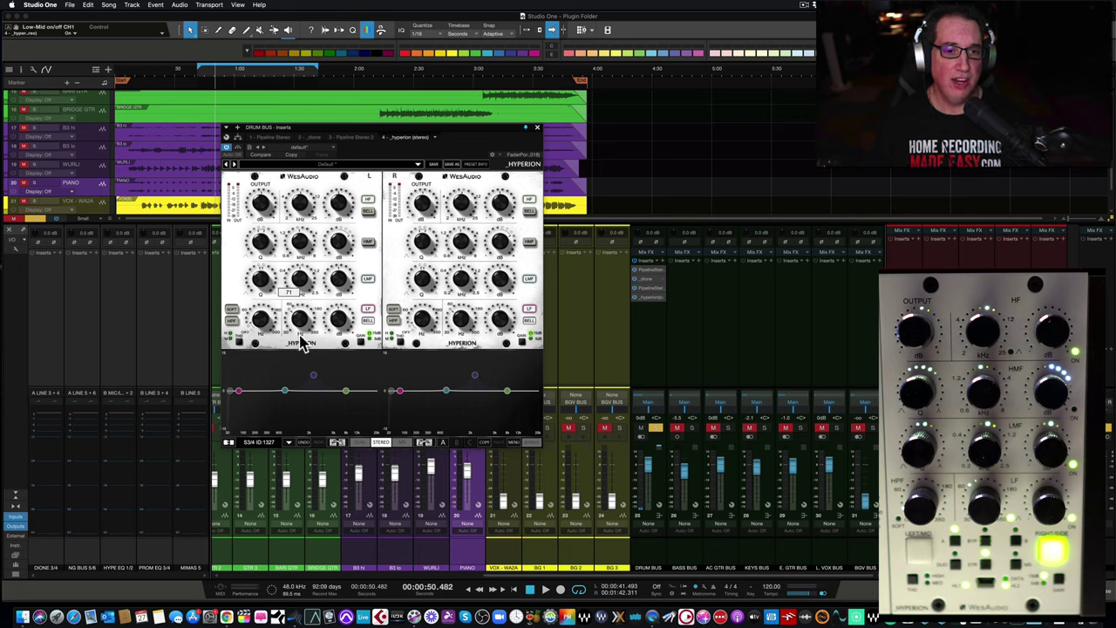
mouse_move(296, 322)
left_mouse_down()
mouse_move(291, 353)
mouse_move(306, 277)
mouse_move(288, 323)
left_mouse_up()
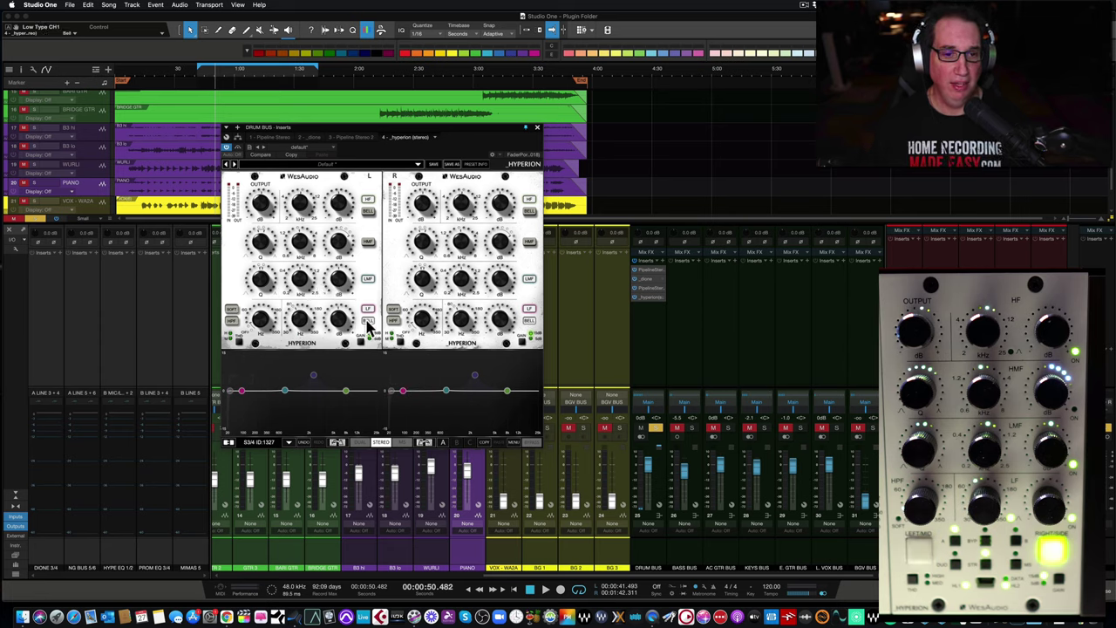
left_click(367, 322)
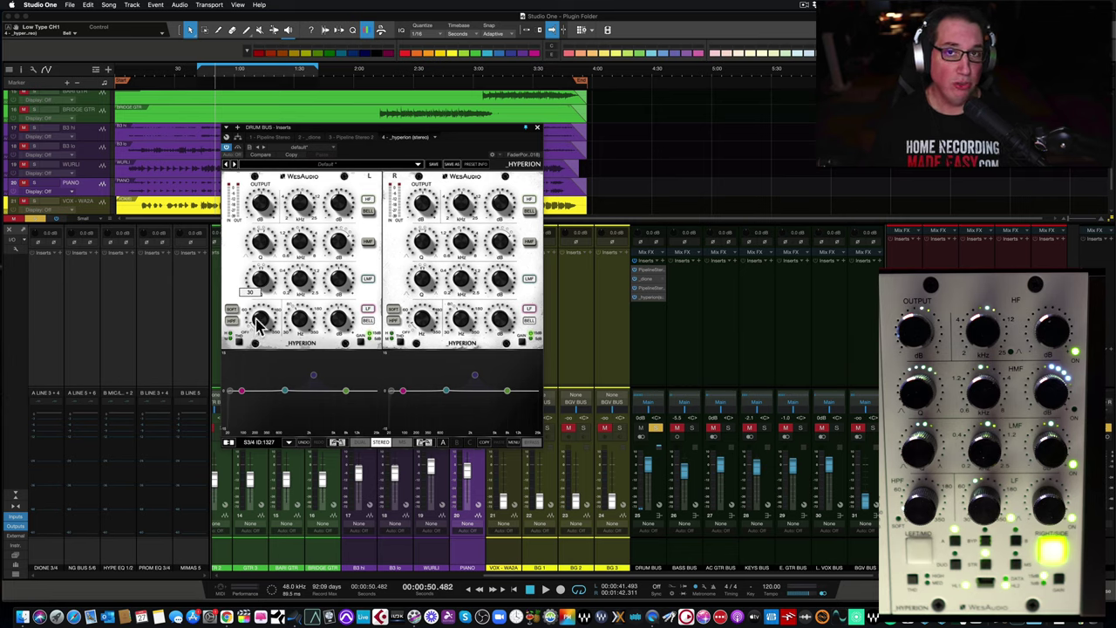
Raise the high-pass filter frequency to 142 Hz, enable the filter, and pull its cutoff back down somewhat
left_click_drag(259, 321, 259, 279)
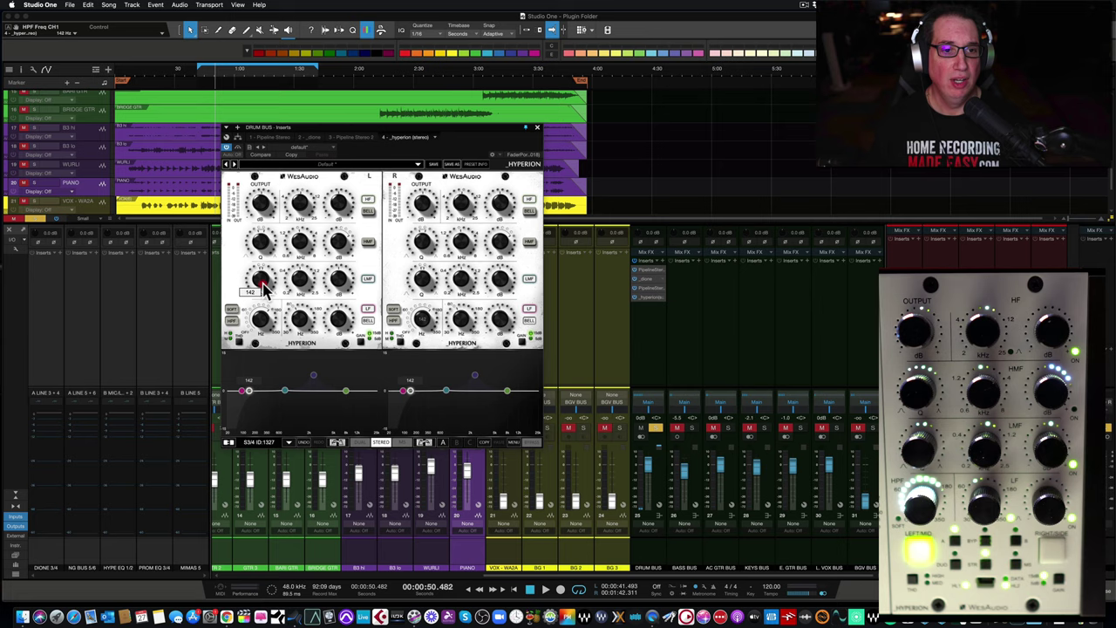
left_click(231, 320)
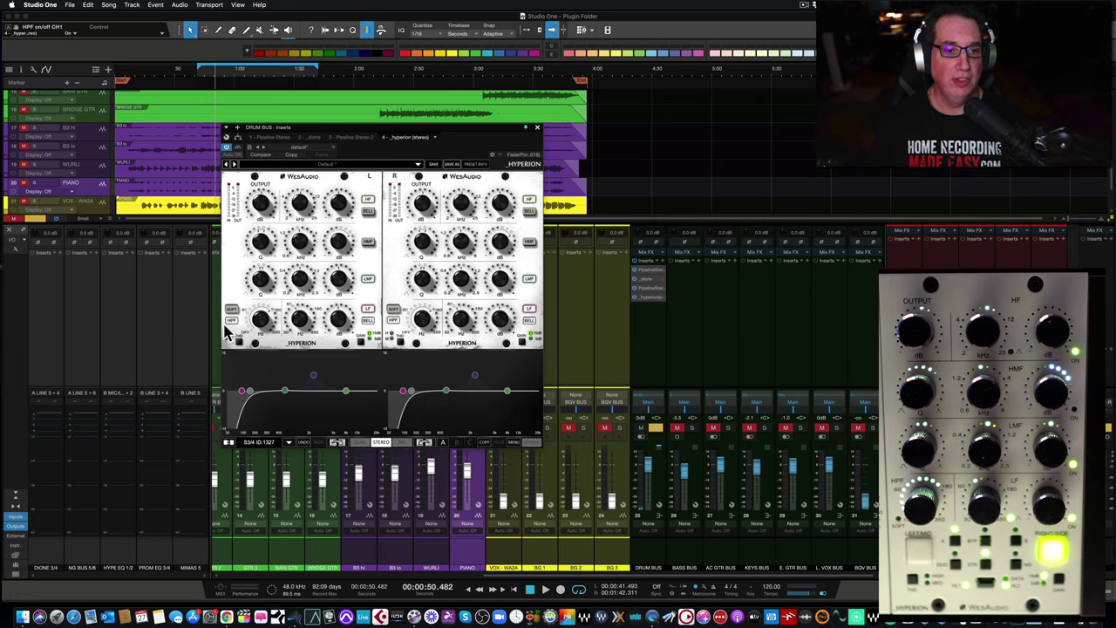
left_click_drag(237, 319, 262, 294)
Compare the high-pass filter's soft and normal types, leave it on soft, and turn the filter off
left_click(232, 311)
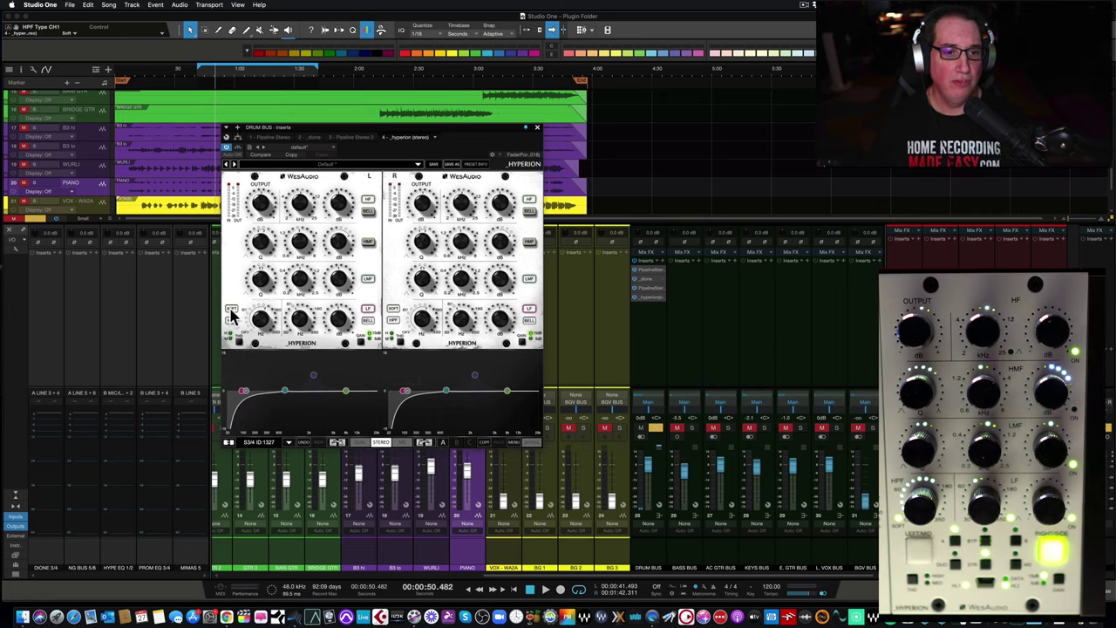
left_click(231, 312)
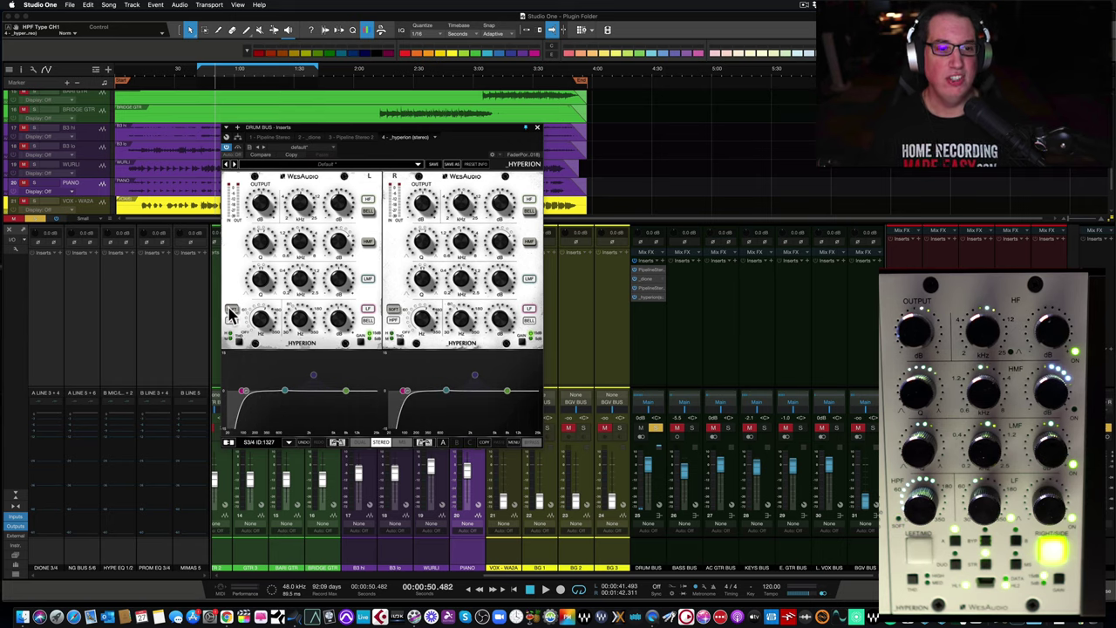
left_click(230, 312)
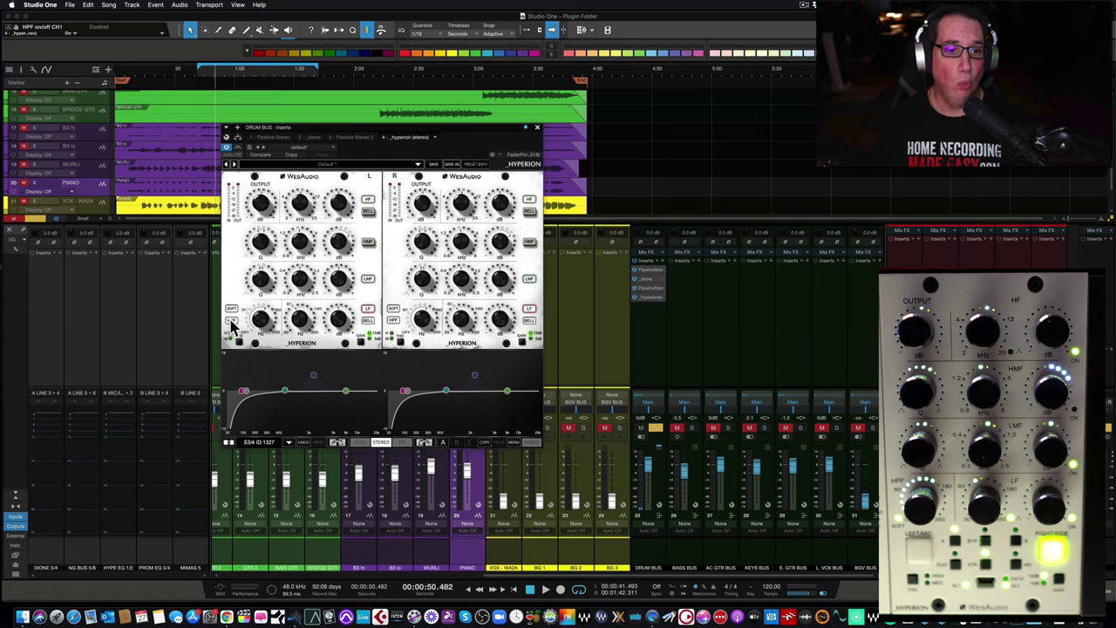
left_click(232, 323)
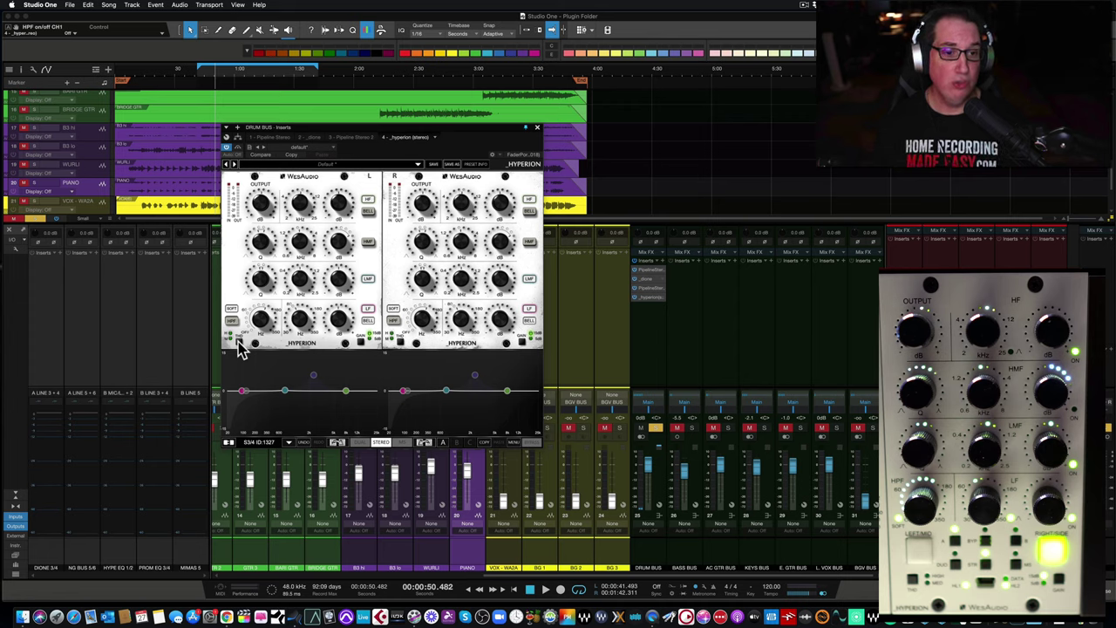
Cycle the left channel's THD setting through medium and high and return it to off
left_click(241, 346)
left_click(241, 346)
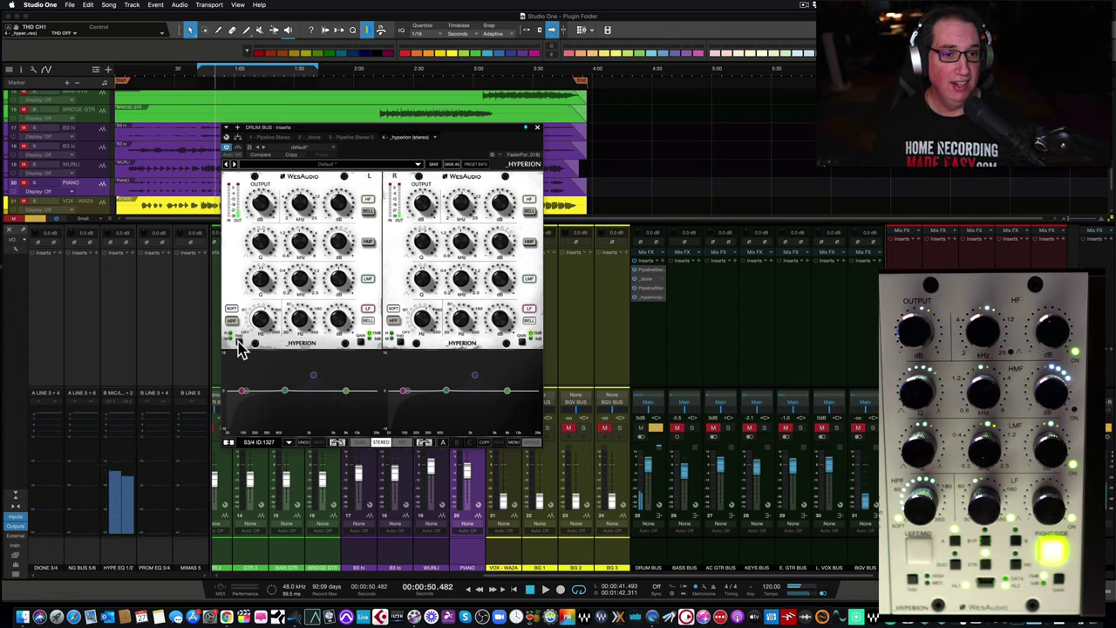
left_click(242, 346)
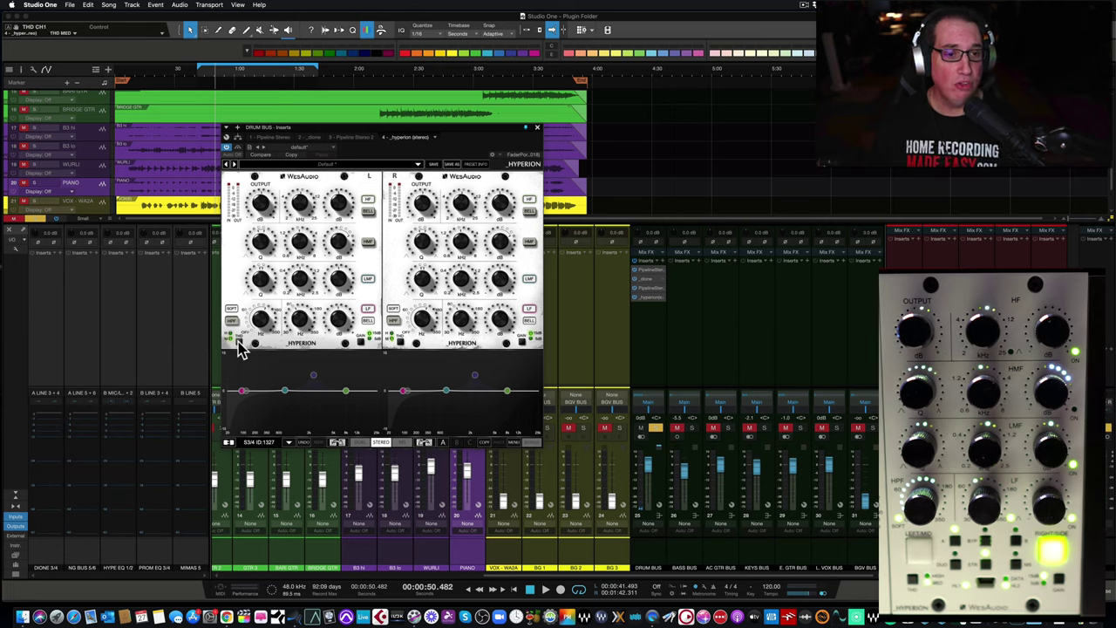
left_click(241, 346)
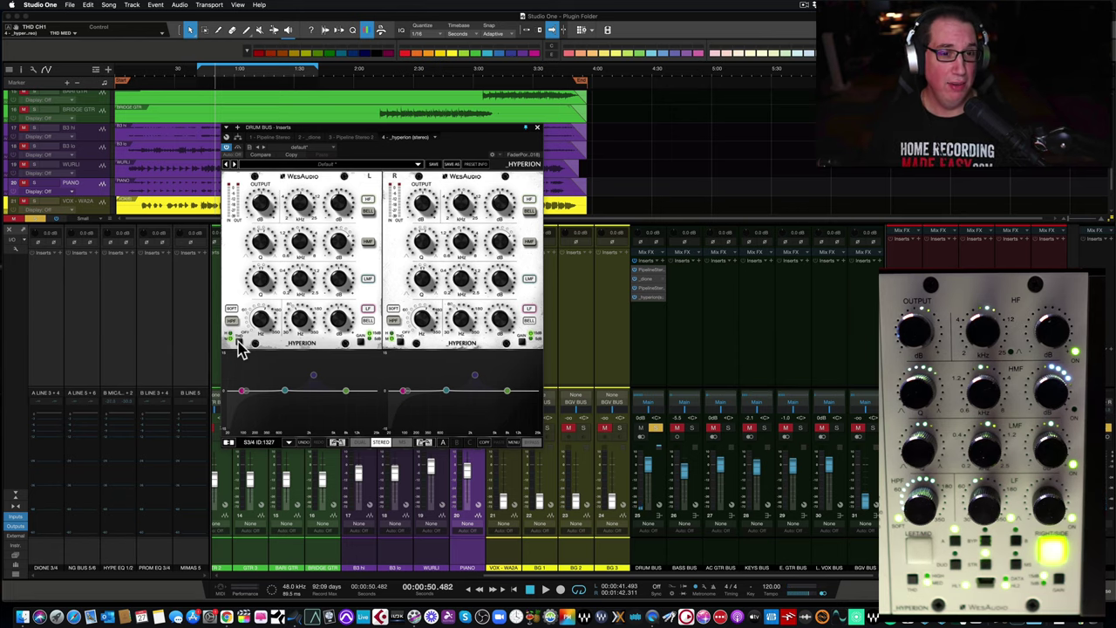
left_click(241, 346)
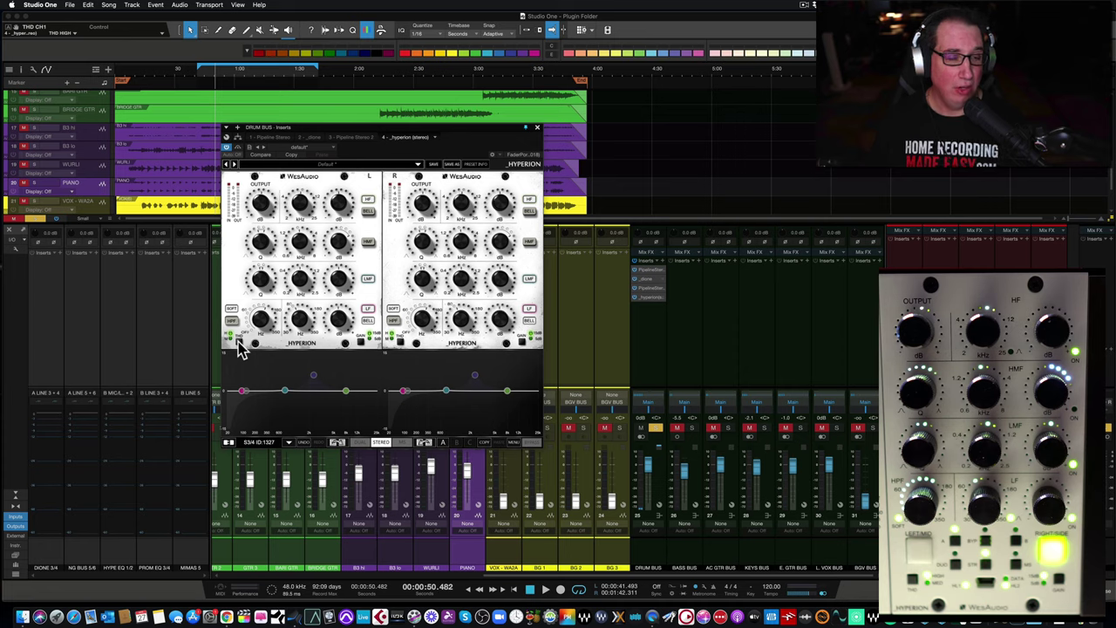
left_click(238, 340)
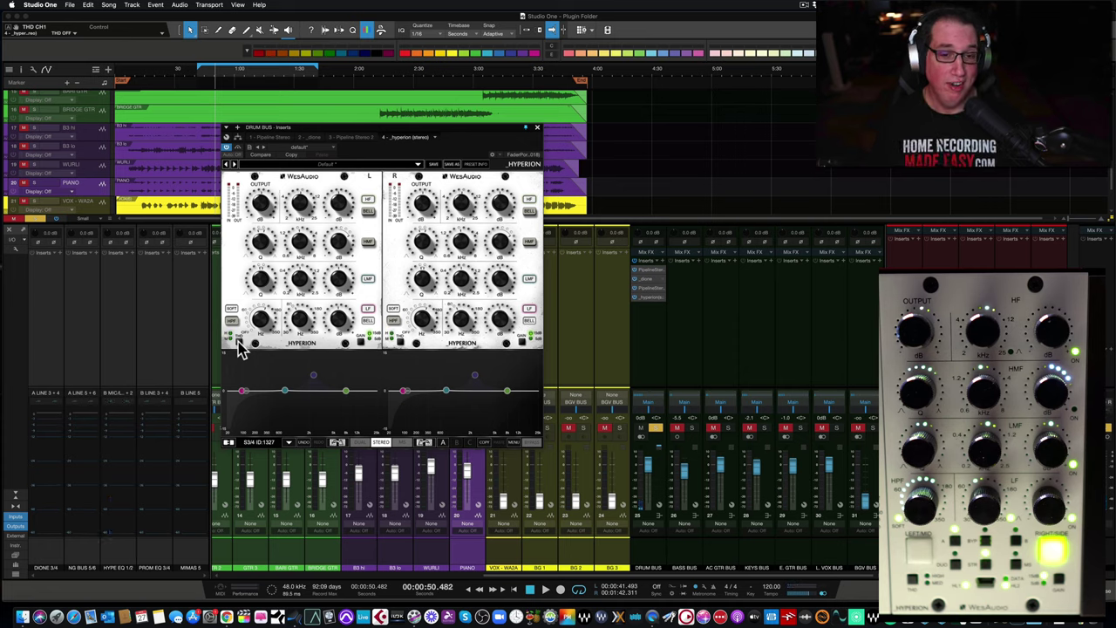
Toggle the left channel's gain range, boost the low band to 15 dB, and reset its gain to 0 dB
left_click(358, 343)
left_click(359, 343)
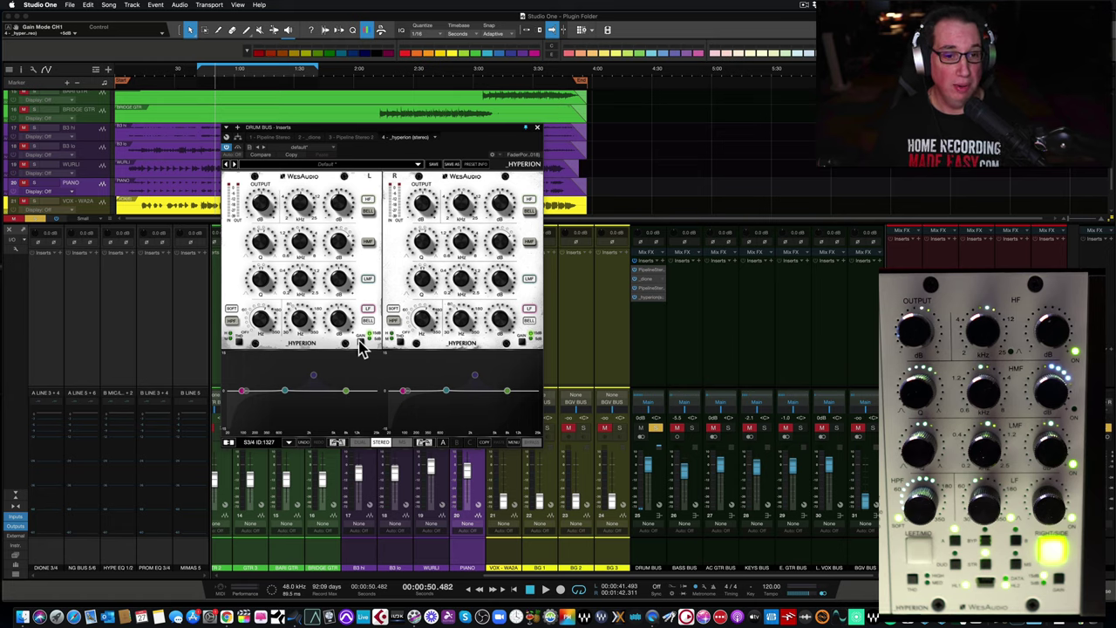
mouse_move(334, 323)
left_click_drag(334, 322, 331, 366)
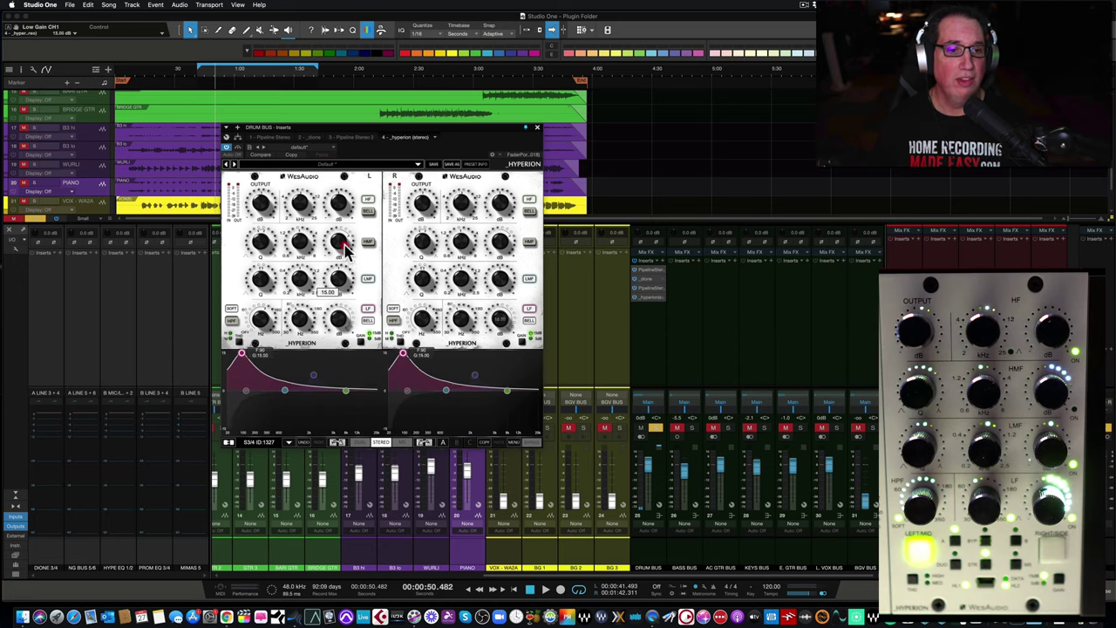
double_click(345, 291)
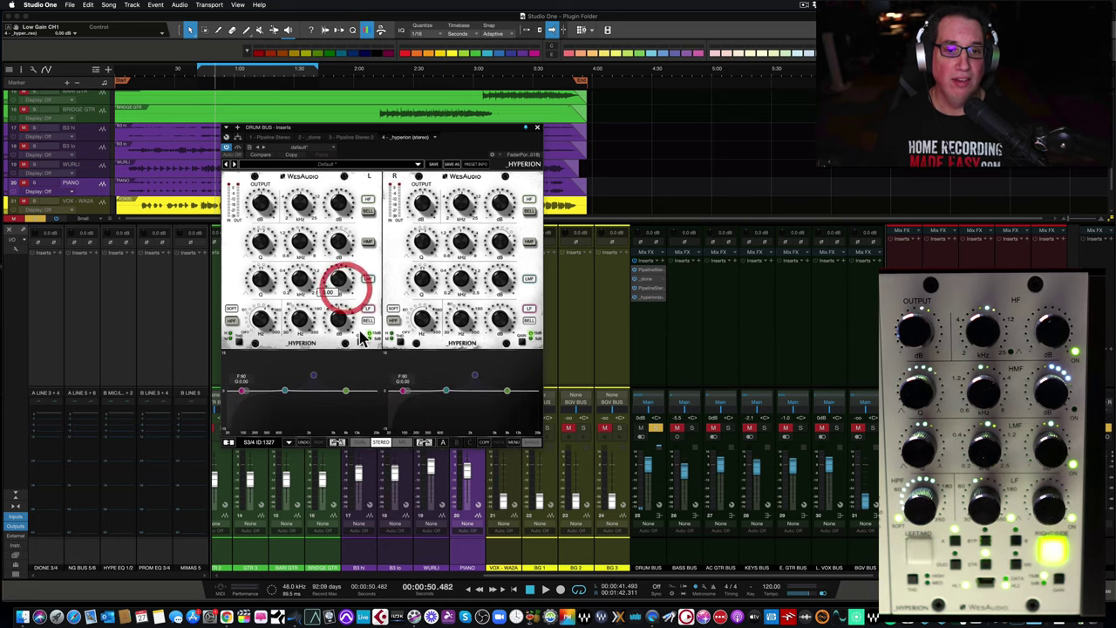
Switch the gain range between its 15 dB and 5 dB modes, nudge the low band's gain, and reset it to 0 dB
left_click(368, 340)
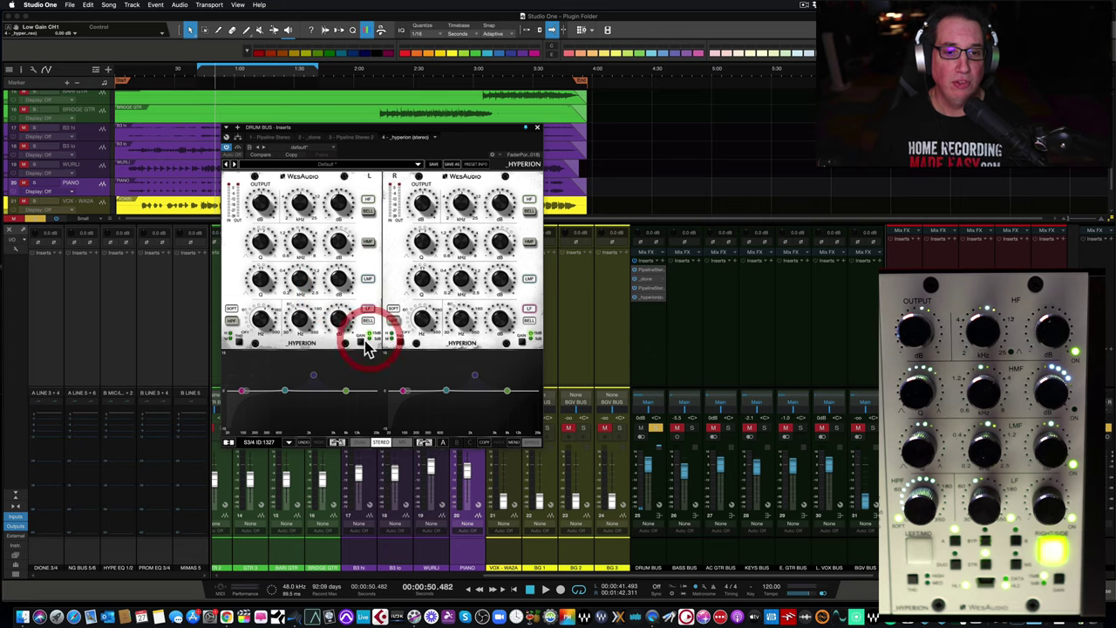
mouse_move(338, 321)
left_mouse_down()
mouse_move(336, 297)
mouse_move(334, 361)
mouse_move(338, 279)
mouse_move(324, 310)
left_mouse_up()
left_click(361, 343)
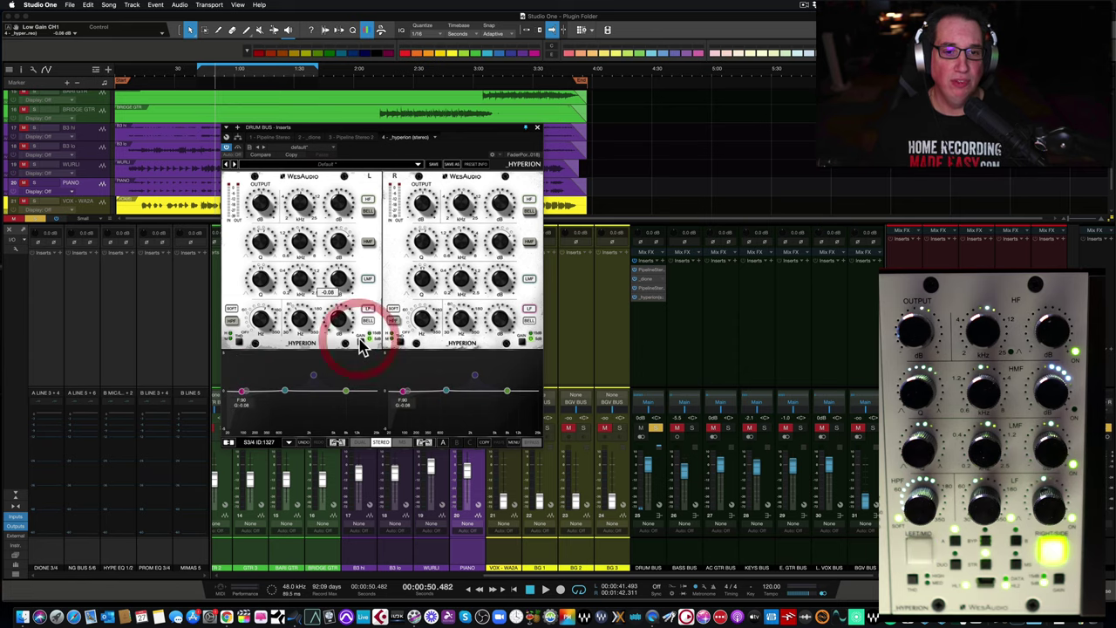
left_click(362, 343)
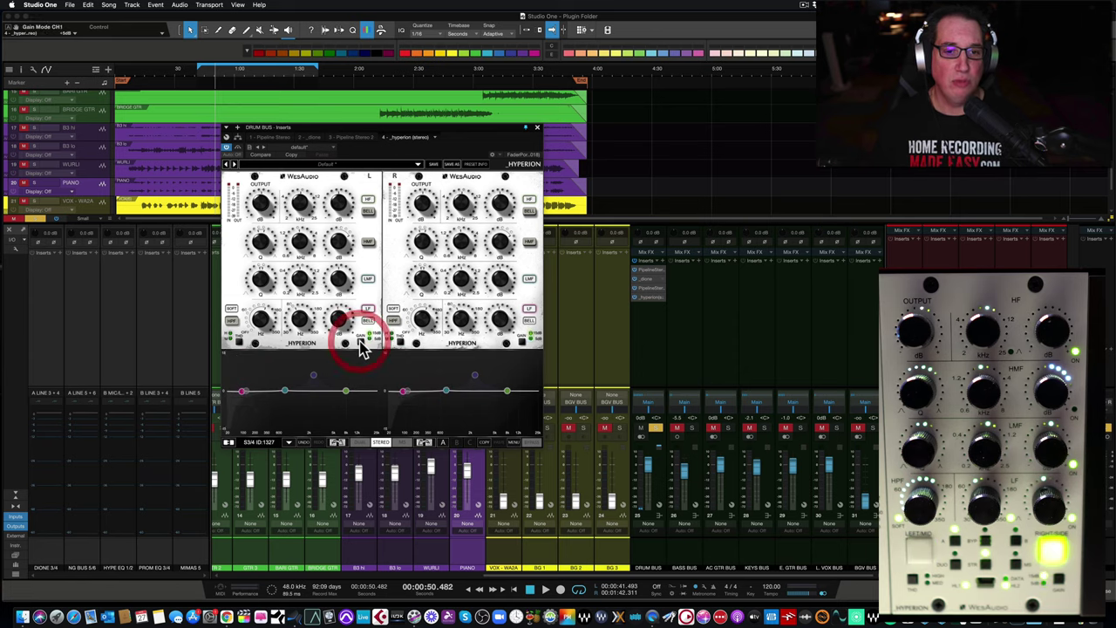
left_click(362, 342)
left_click(340, 320)
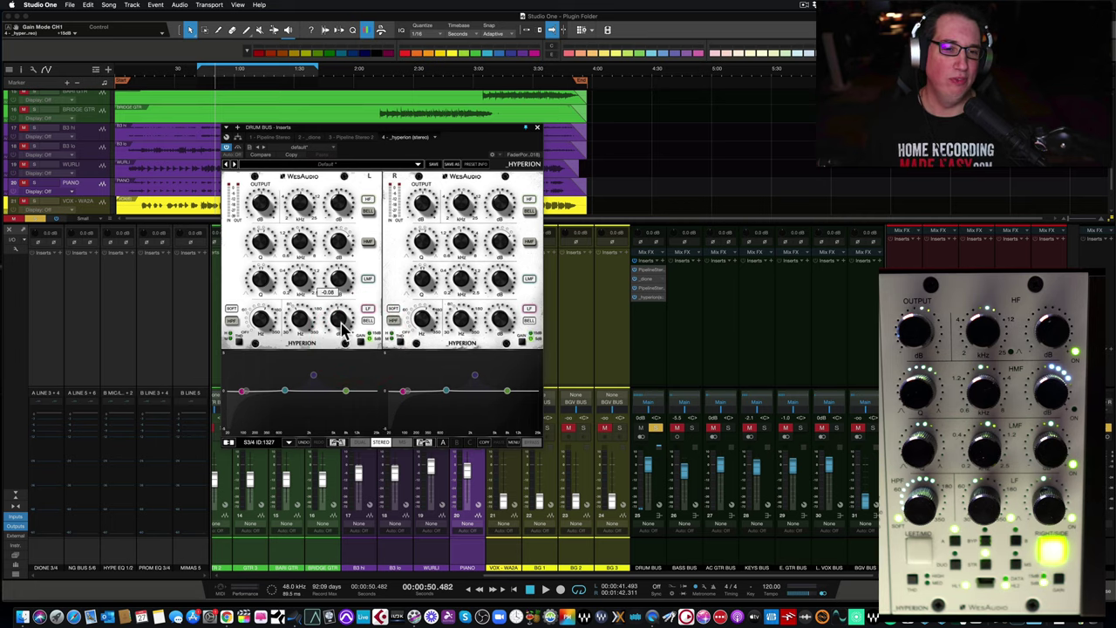
left_click(340, 321)
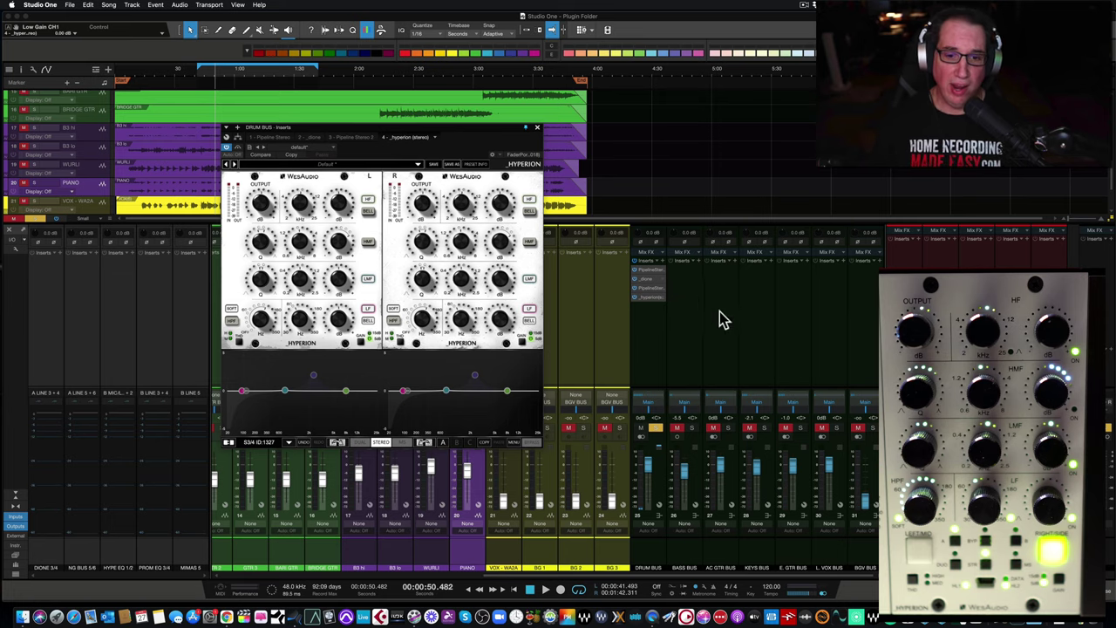
Review the drum bus inserts in order, from the first Pipeline through _dione and the second Pipeline to _hyperion
left_click(275, 137)
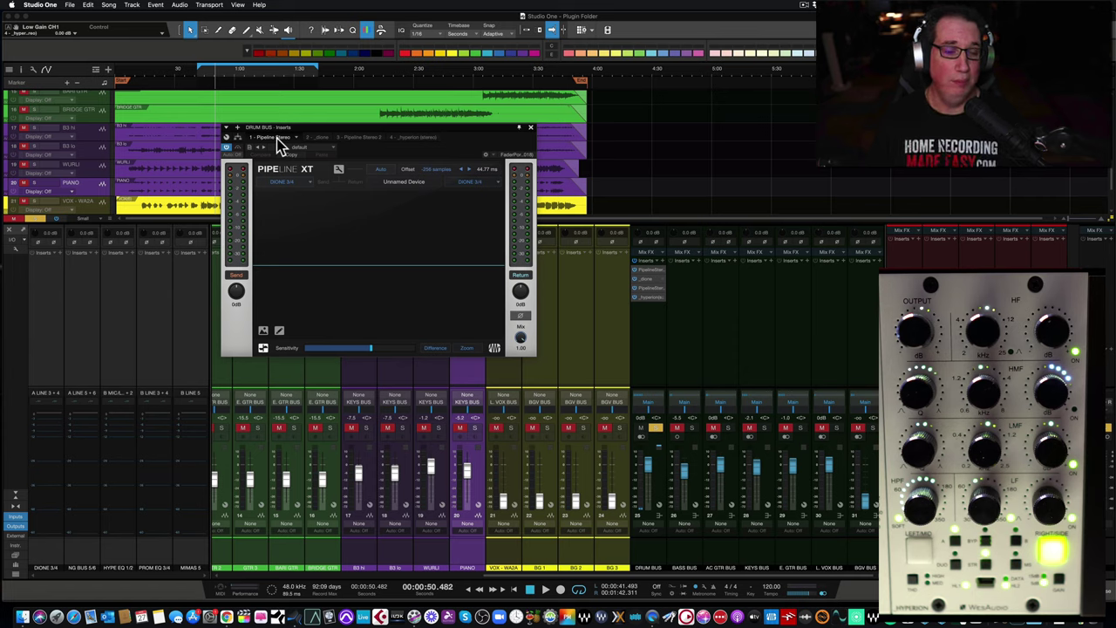
left_click(321, 139)
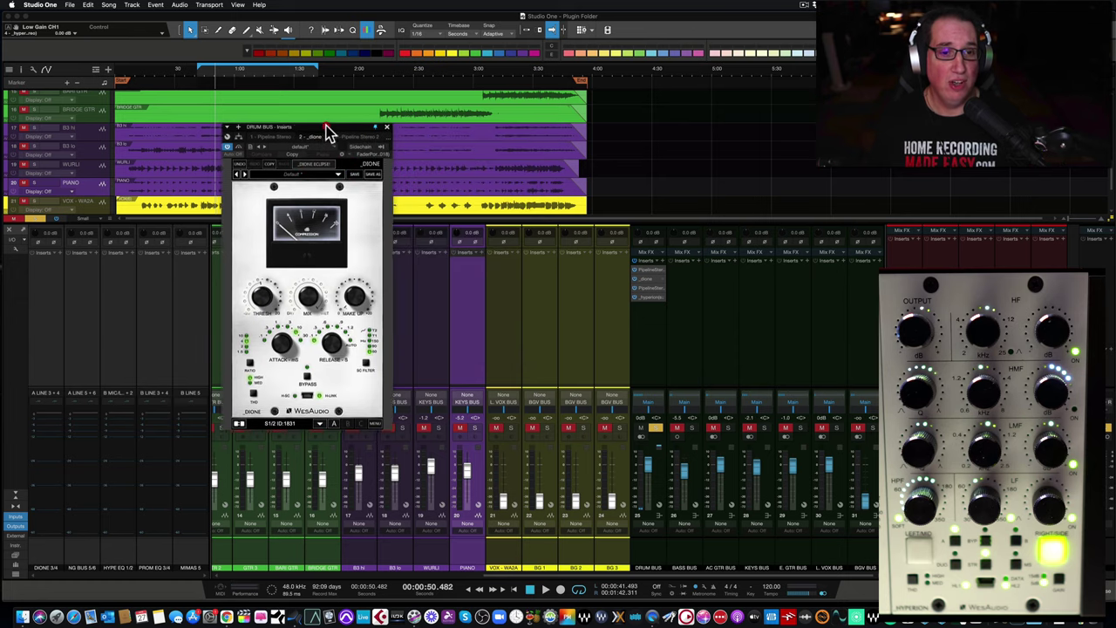
left_click_drag(326, 131, 331, 131)
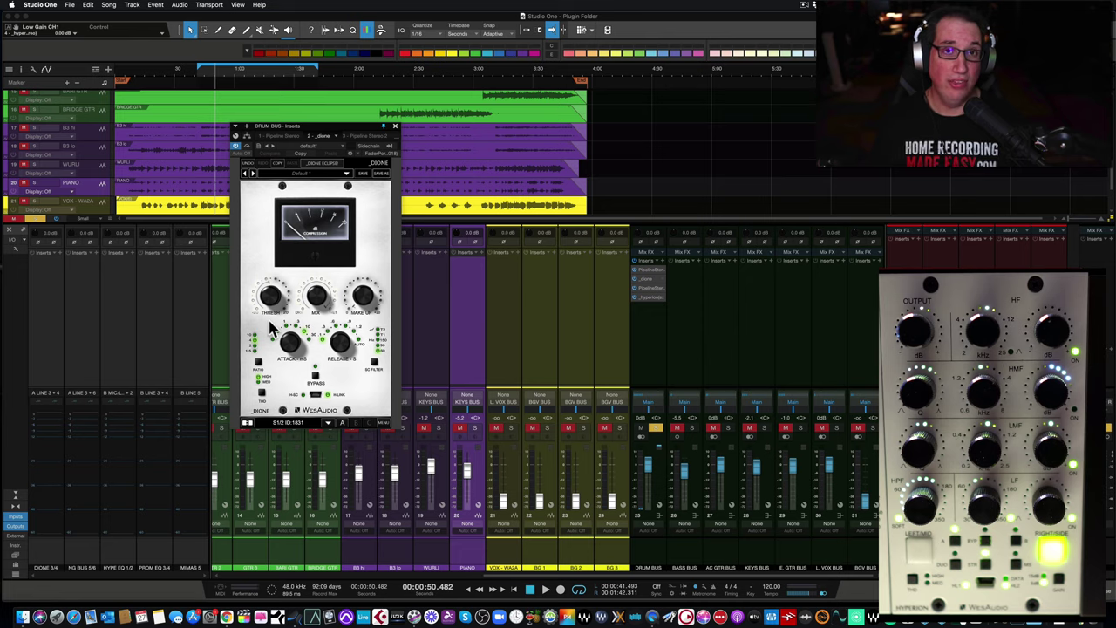
mouse_move(271, 305)
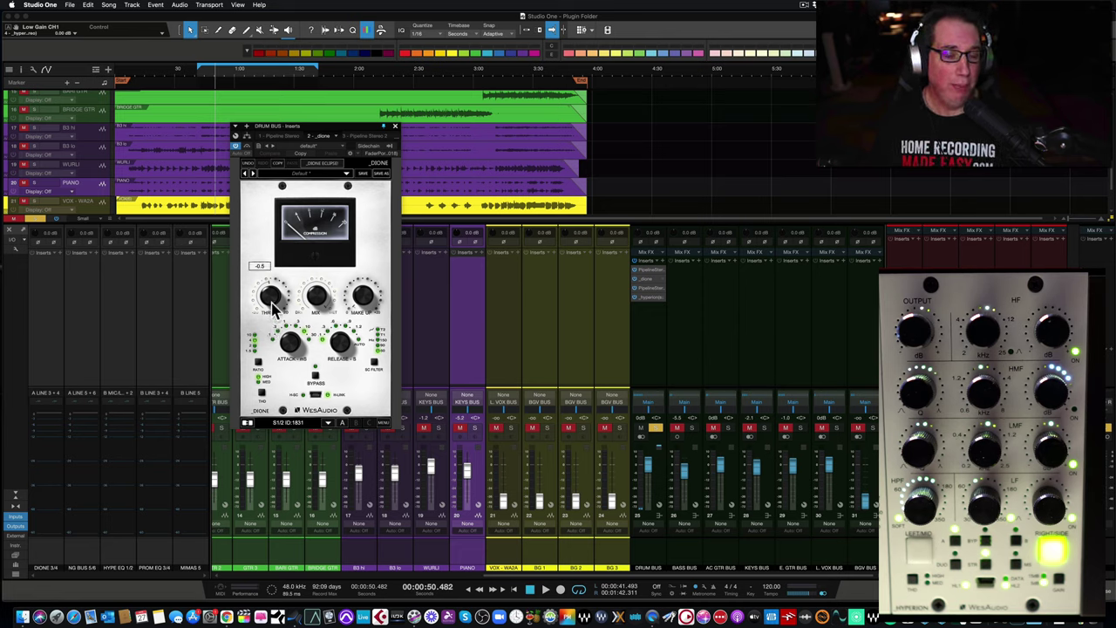
left_click(368, 139)
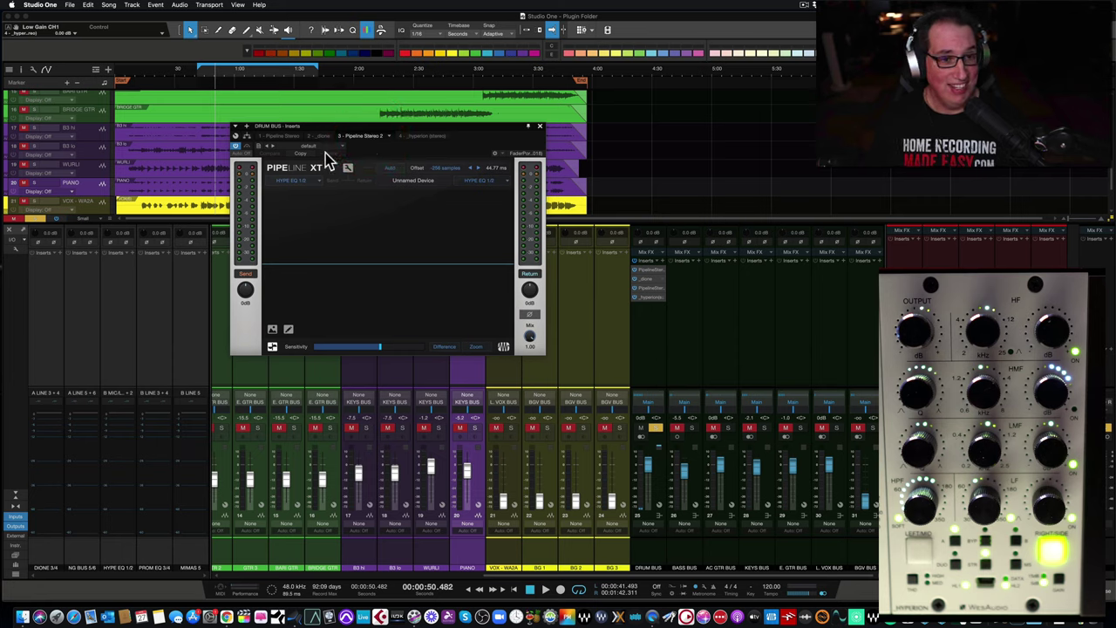
left_click(425, 138)
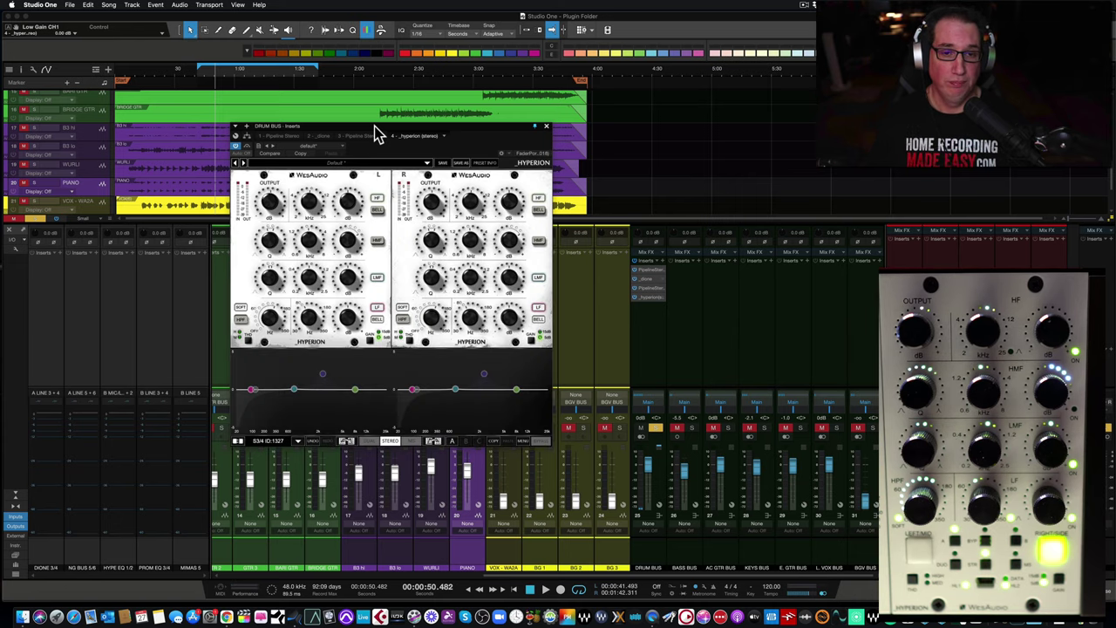
left_click_drag(370, 129, 363, 134)
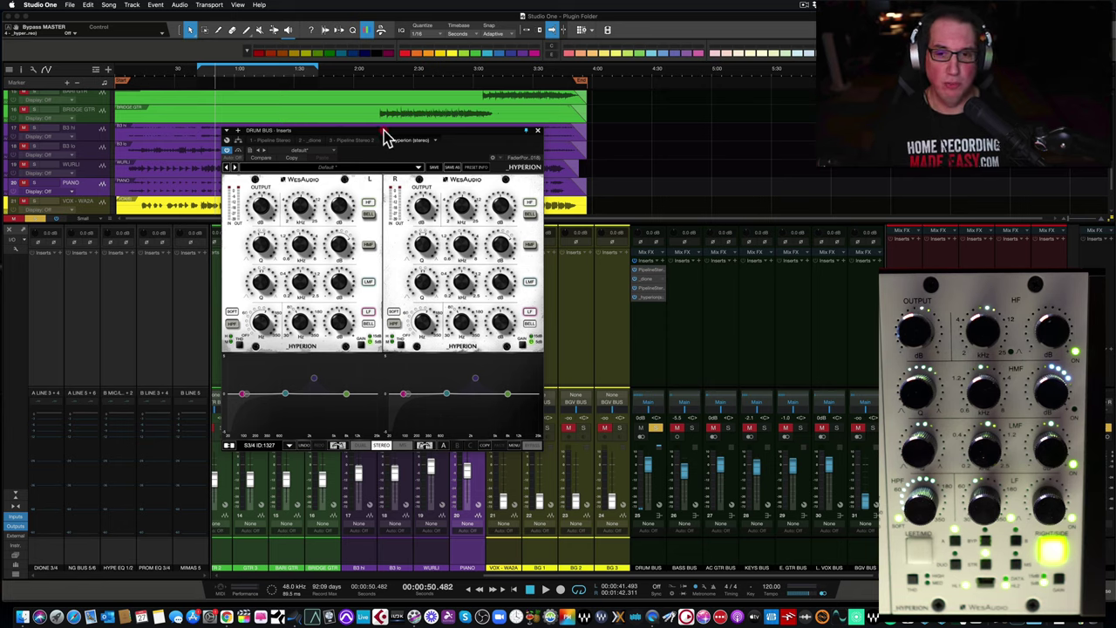
left_click_drag(384, 130, 369, 134)
Play the song from the loop start and lower the high-mid band's gain to 0.83 dB
left_click(199, 79)
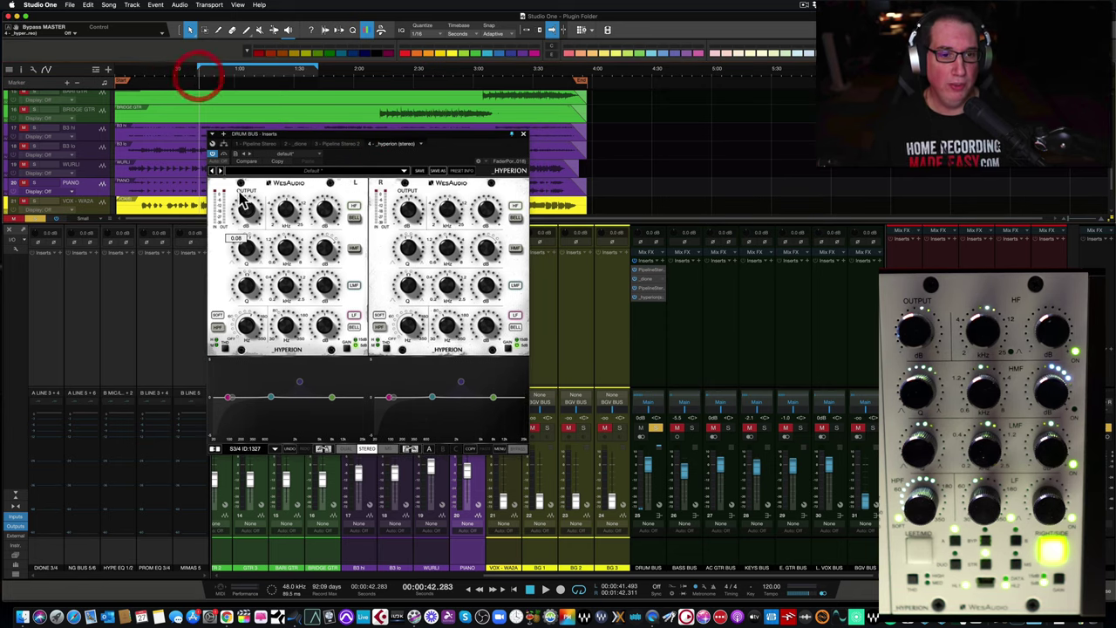
key("space")
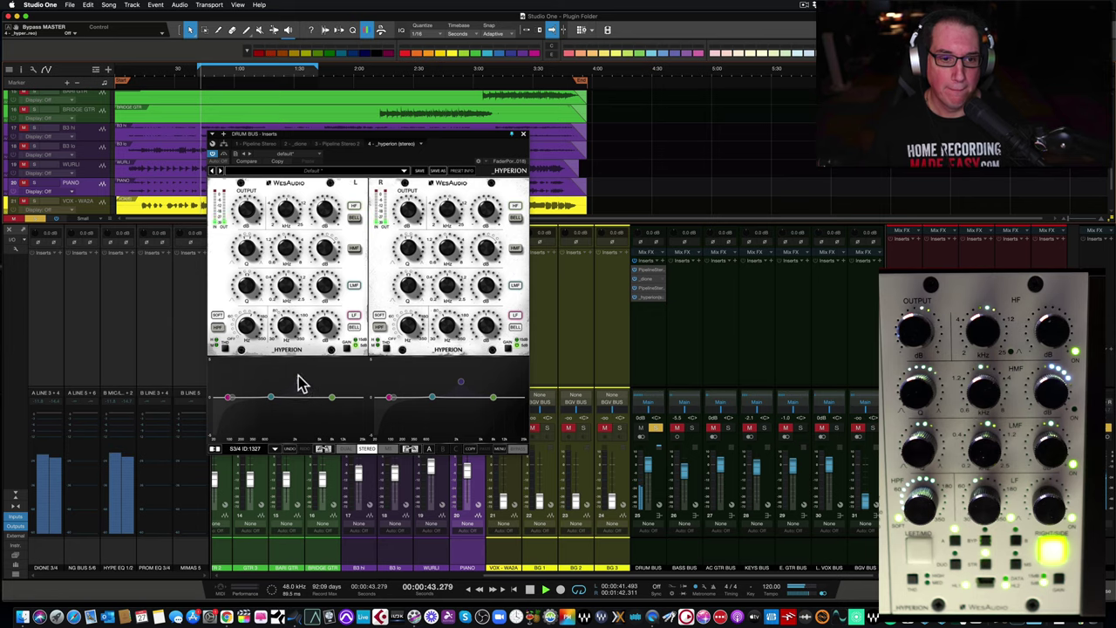
left_click_drag(299, 381, 297, 389)
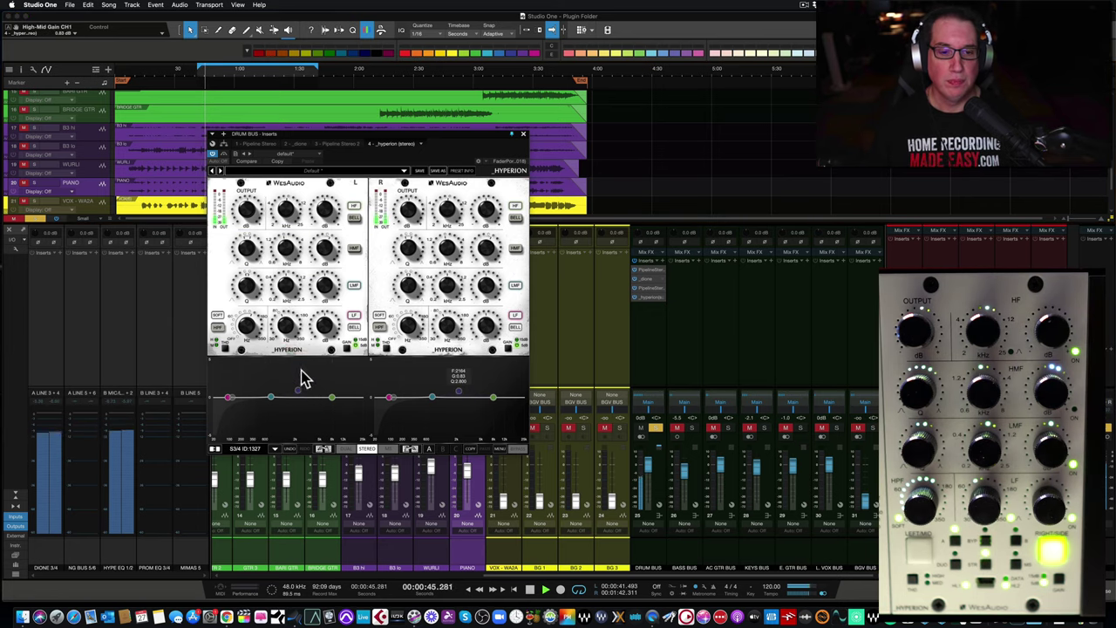
Enable the high-pass filter and sweep its cutoff from 120 Hz down to about 32 Hz during playback
left_click(218, 328)
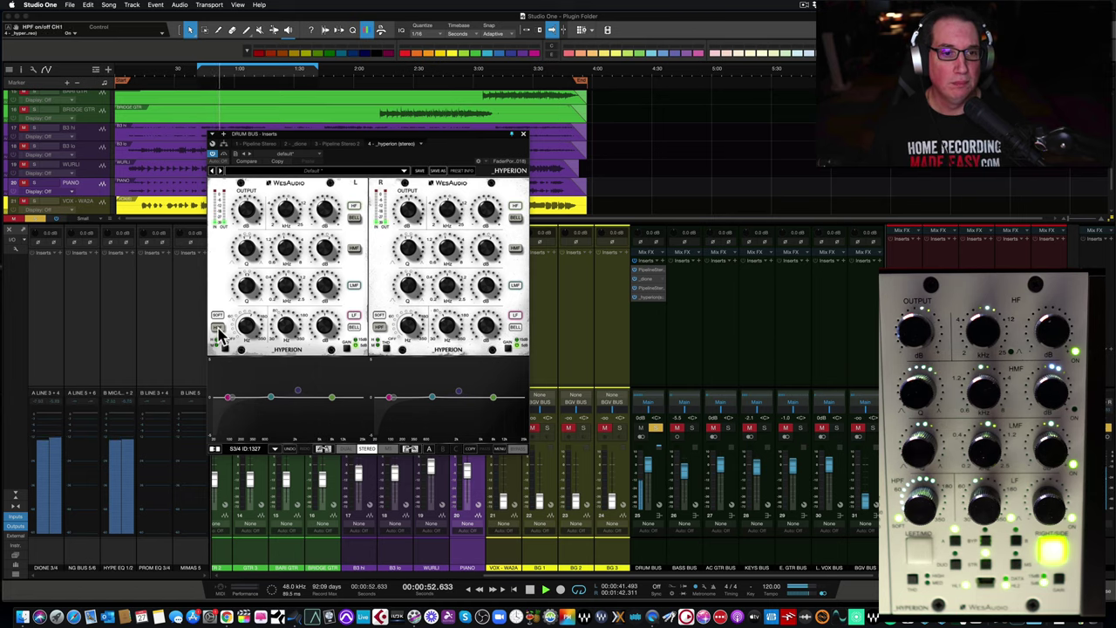
left_click(247, 328)
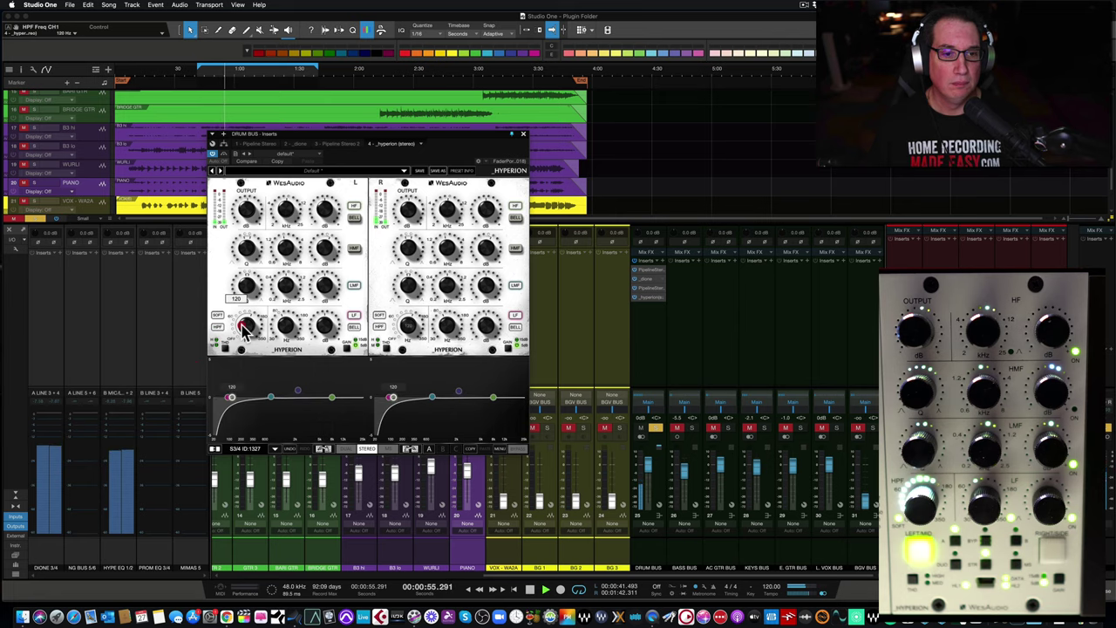
left_click_drag(247, 328, 237, 359)
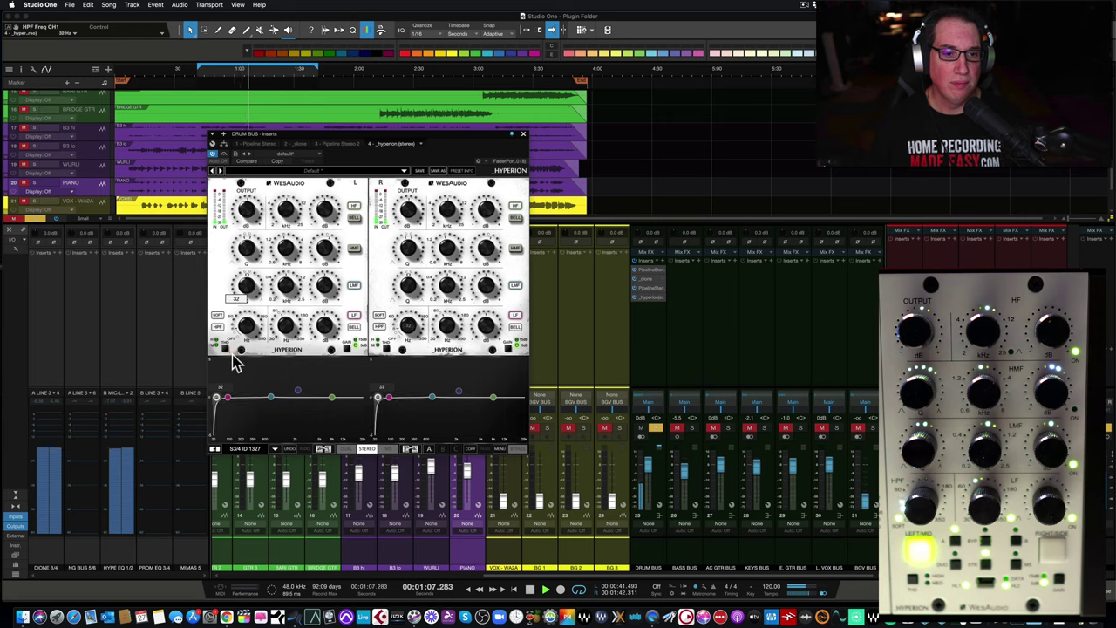
Compare the high-pass filter's normal and soft types, keep soft, and settle the cutoff at about 31 Hz
left_click_drag(231, 354, 218, 327)
left_click(215, 314)
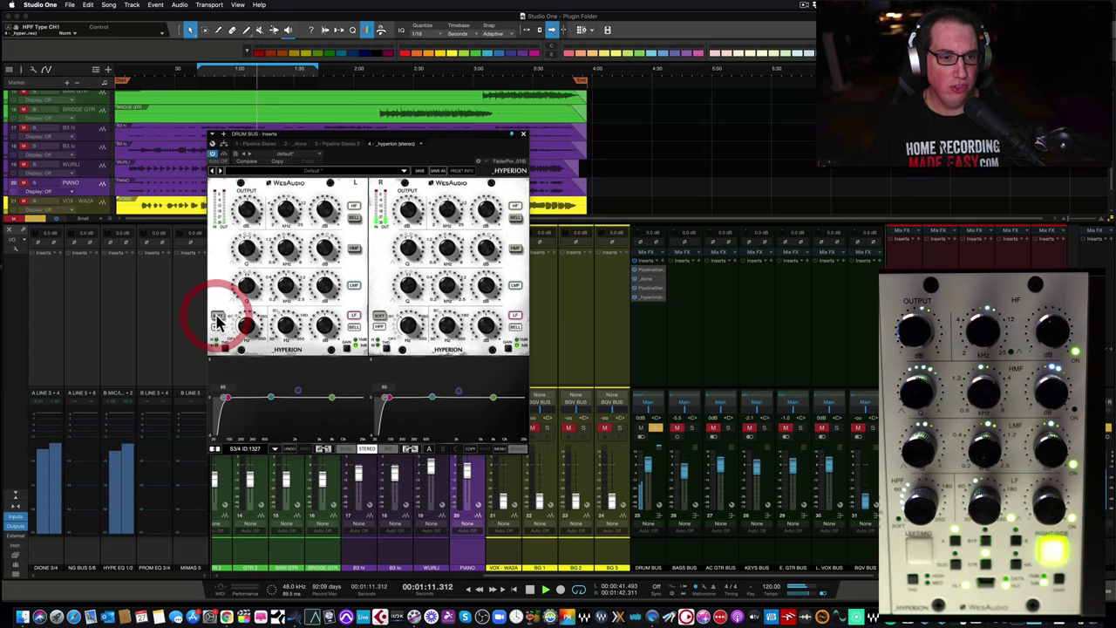
left_click(220, 314)
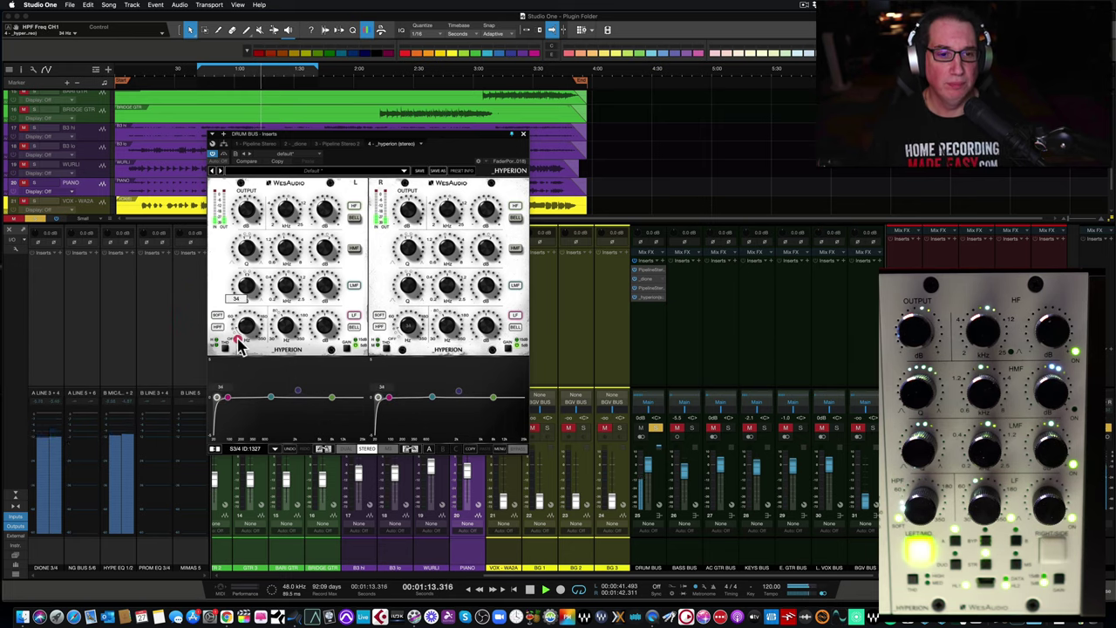
left_click(237, 335)
Shape a low-band boost of about 3 dB at 62 Hz on the response curve
left_click_drag(290, 335, 270, 356)
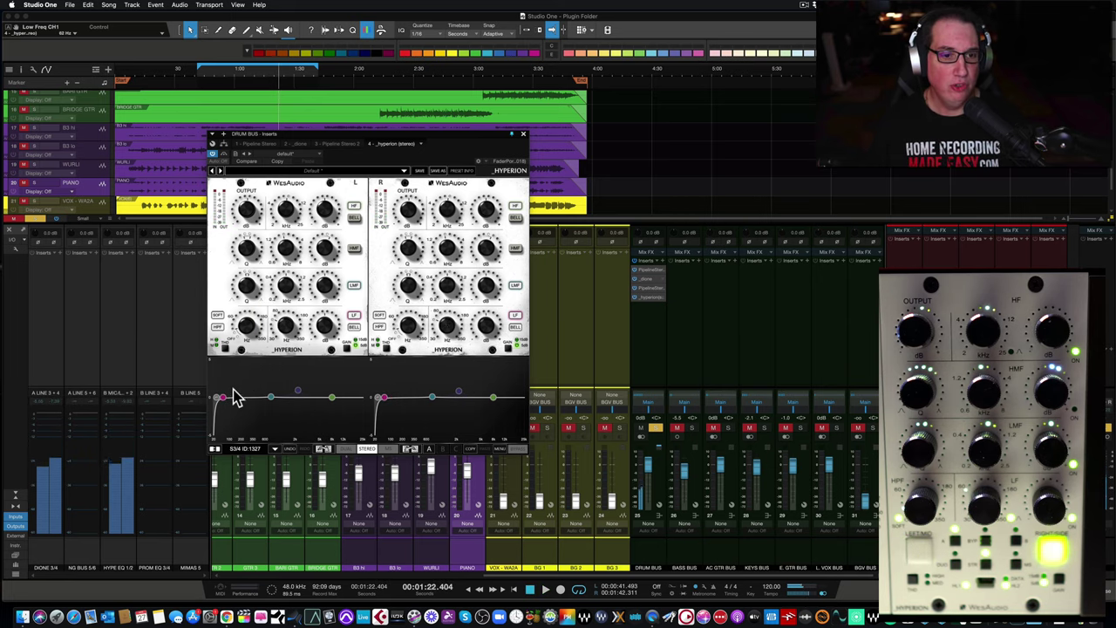
left_click_drag(221, 397, 232, 390)
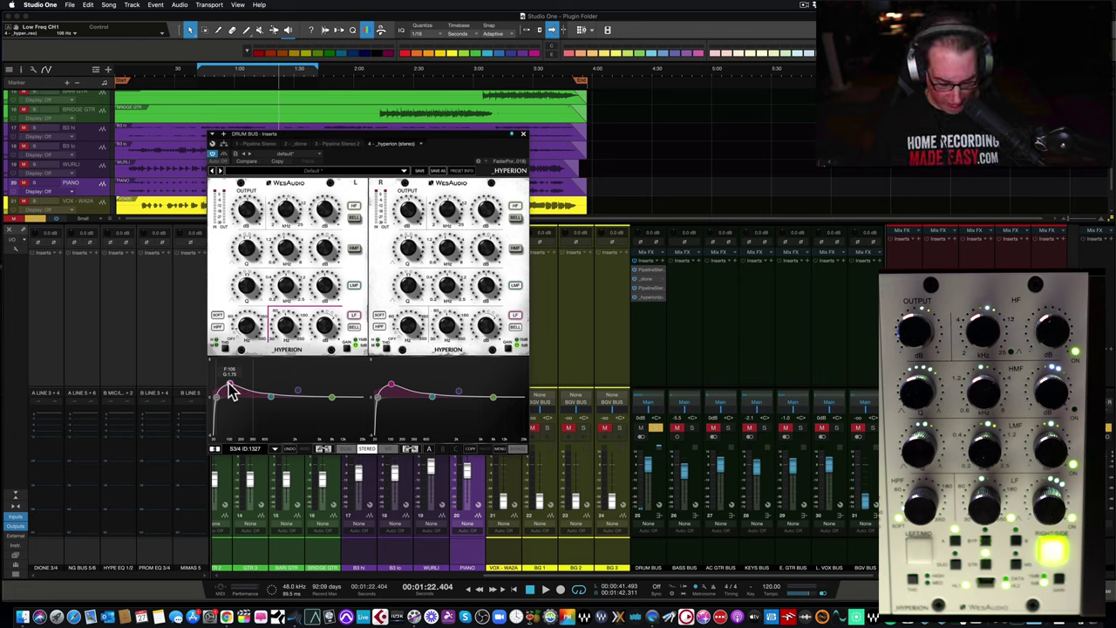
left_click_drag(229, 390, 223, 381)
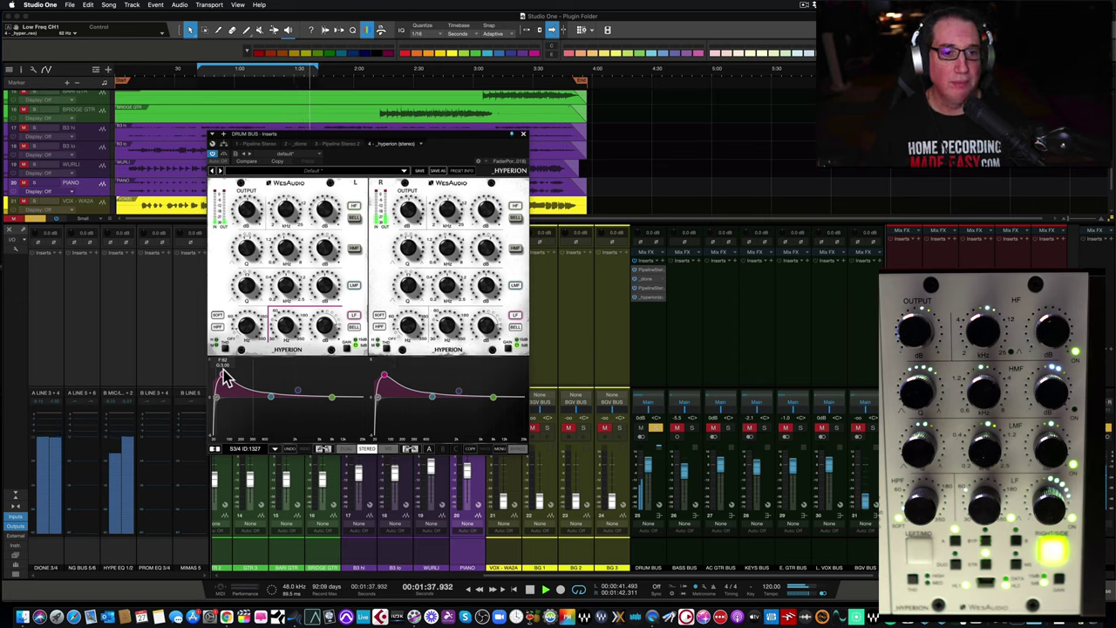
Compare the drum bus with and without the EQ by toggling its bypass during playback, leaving the EQ active
left_click(223, 155)
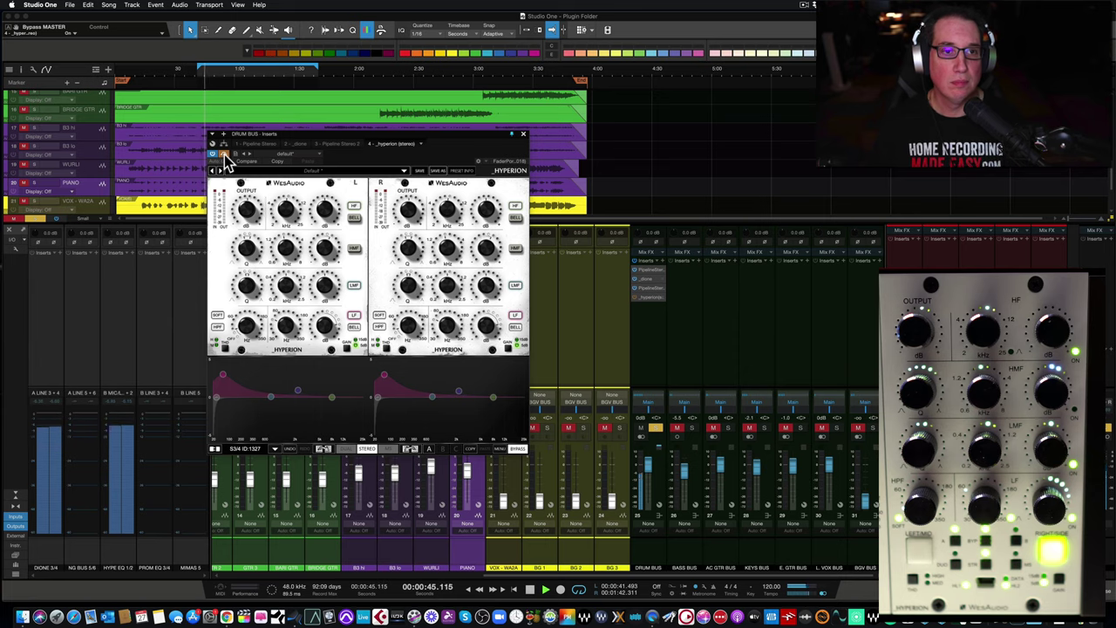
left_click(224, 156)
left_click(224, 155)
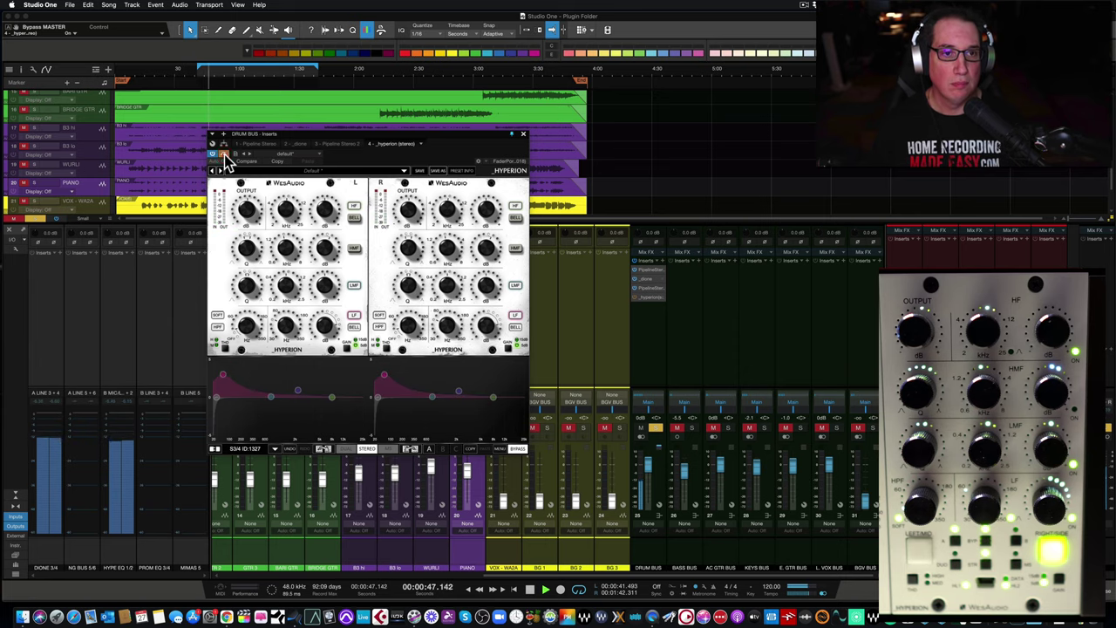
left_click(224, 155)
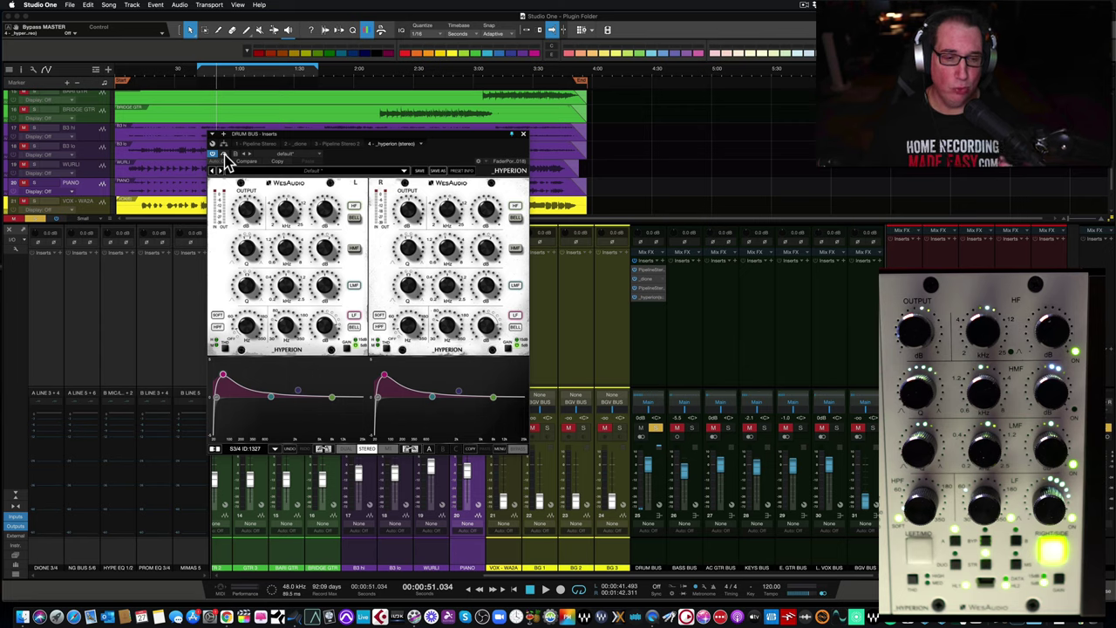
Toggle the low band's bell type and on/off state, leaving the band enabled as a bell
mouse_move(226, 380)
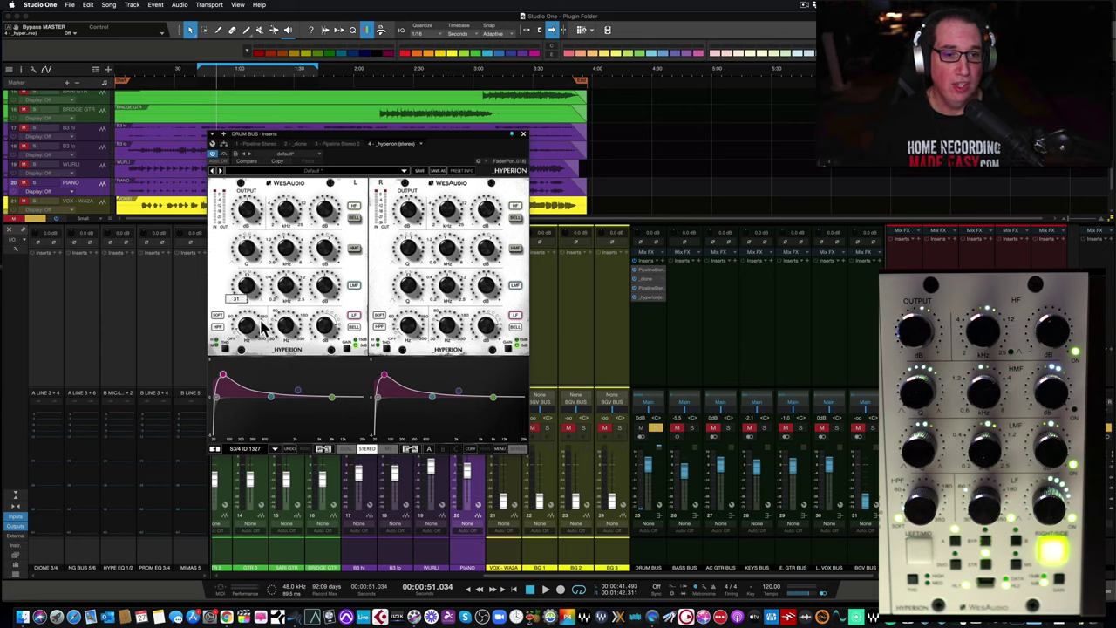
mouse_move(286, 340)
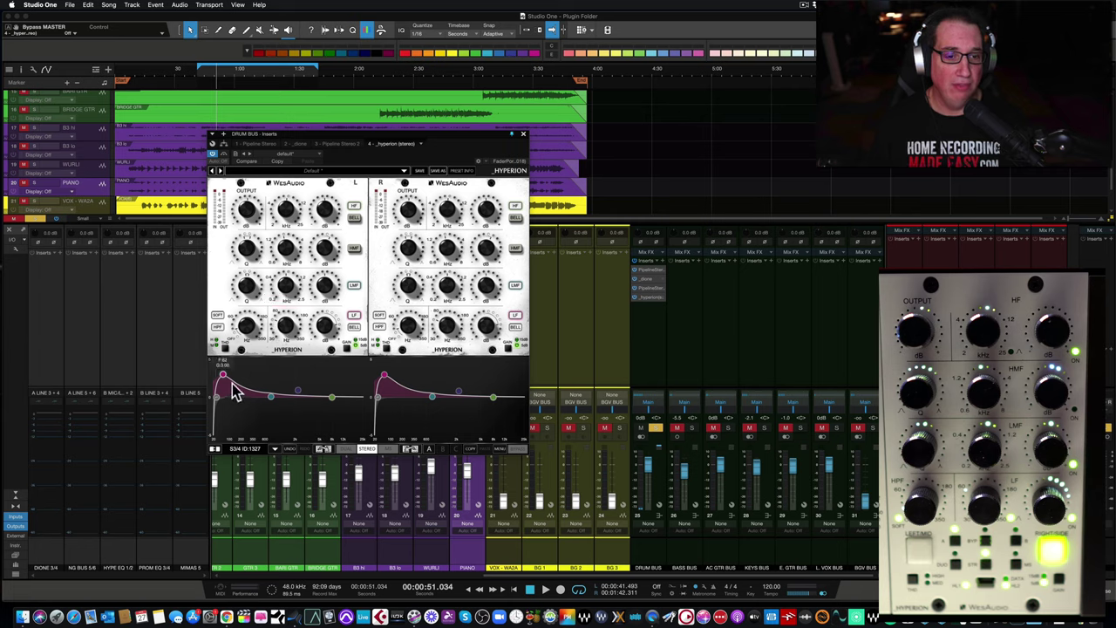
left_click(353, 330)
left_click(353, 330)
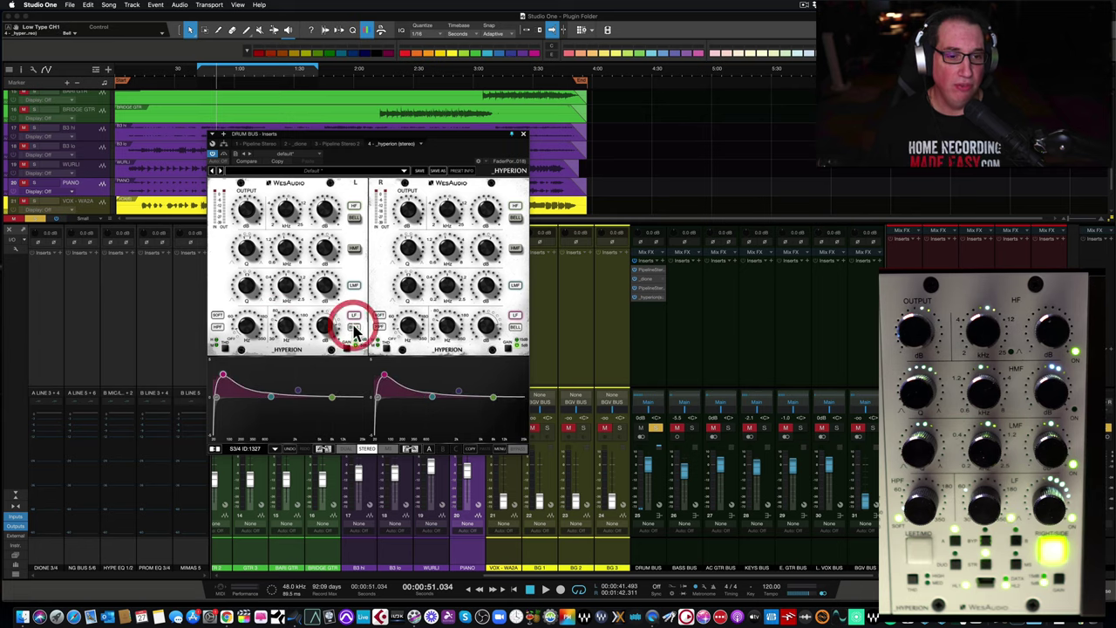
left_click(353, 319)
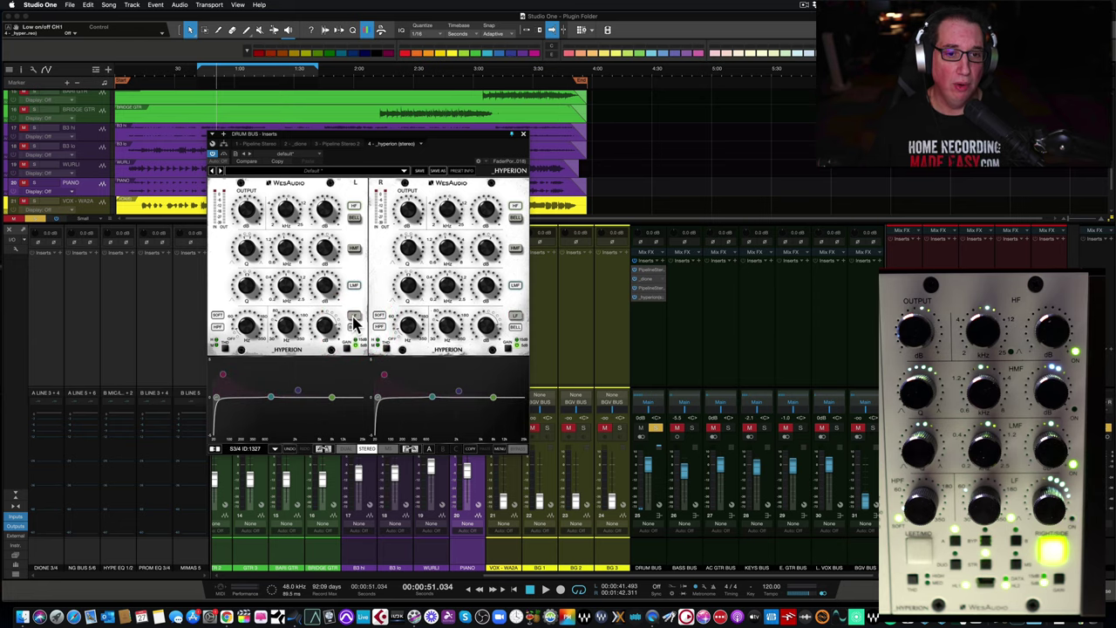
left_click(353, 319)
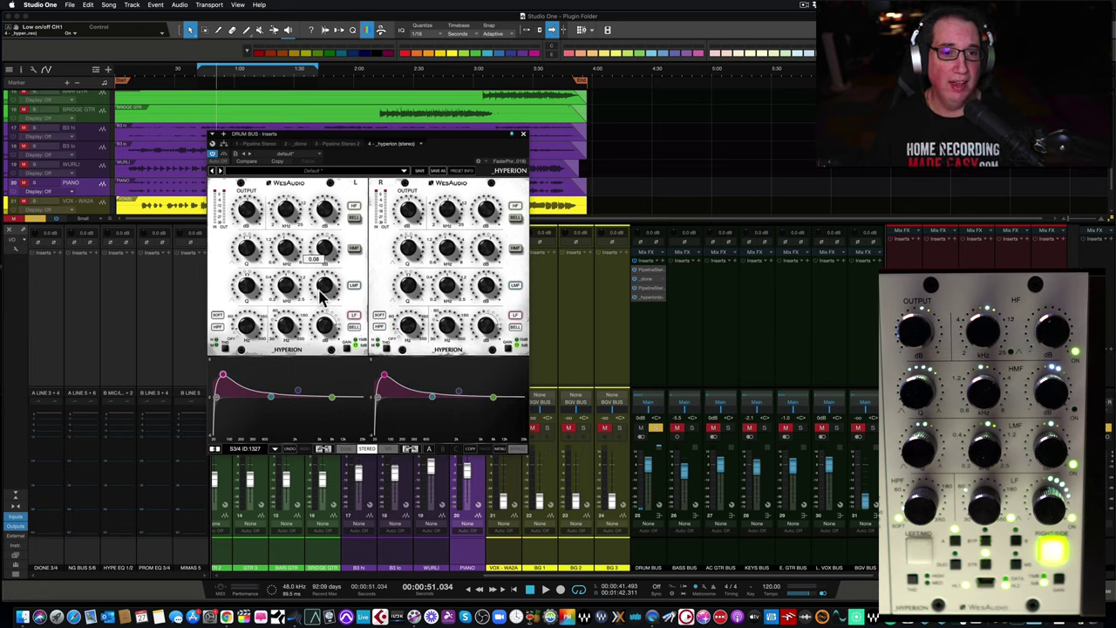
Shape a low-mid band cut of about 1.75 dB at 421 Hz with a Q of about 2
mouse_move(273, 401)
mouse_move(273, 401)
left_mouse_down()
mouse_move(283, 399)
mouse_move(272, 399)
left_mouse_up()
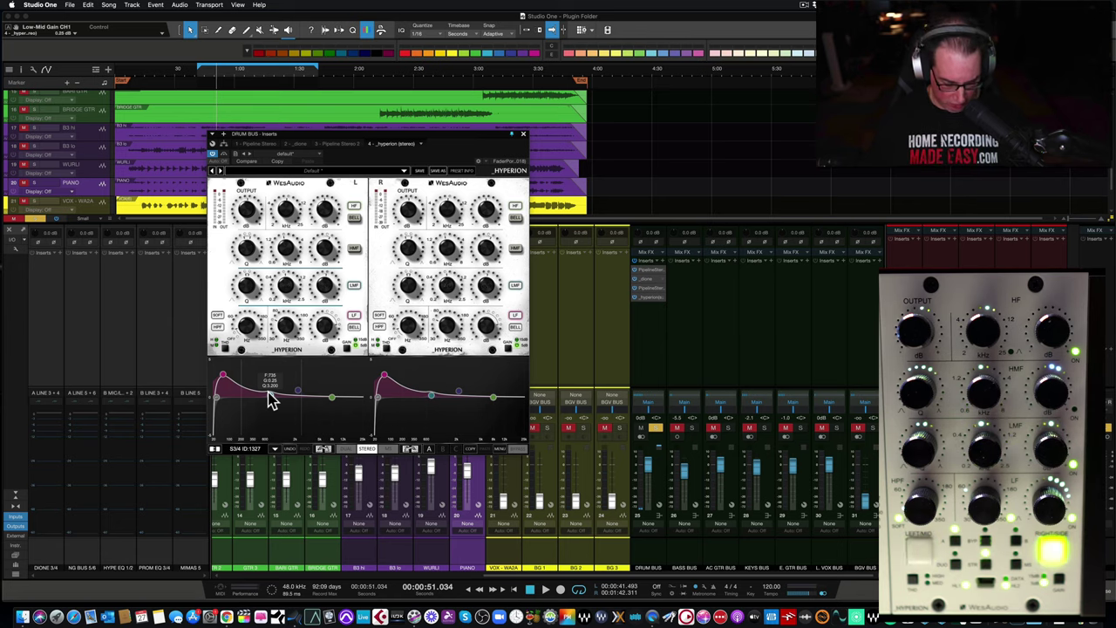
left_click_drag(269, 398, 257, 373)
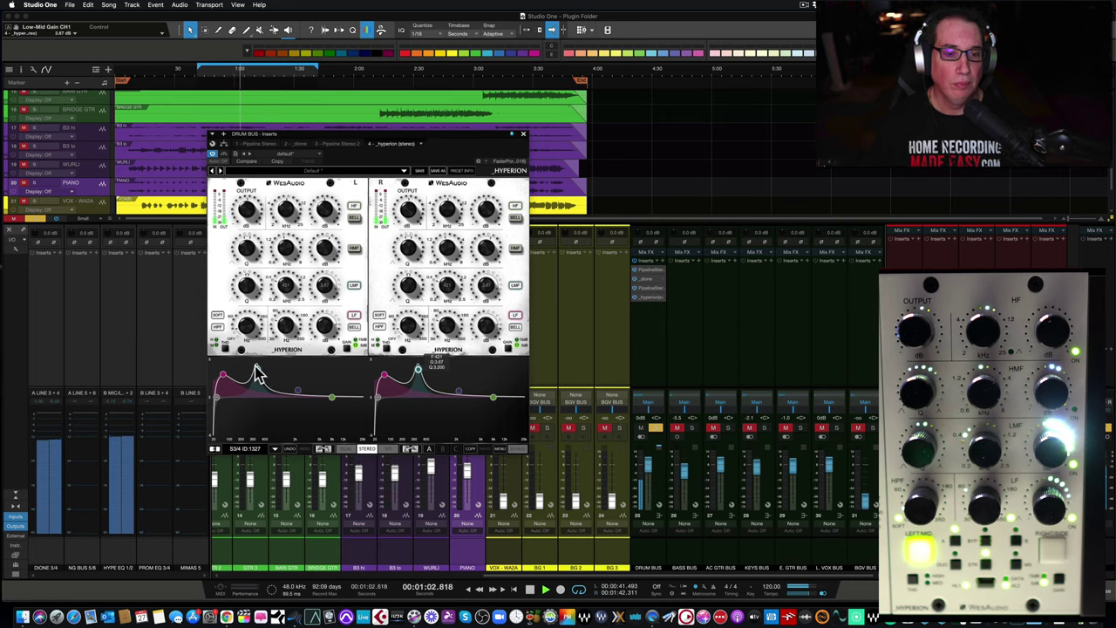
left_click_drag(323, 286, 323, 323)
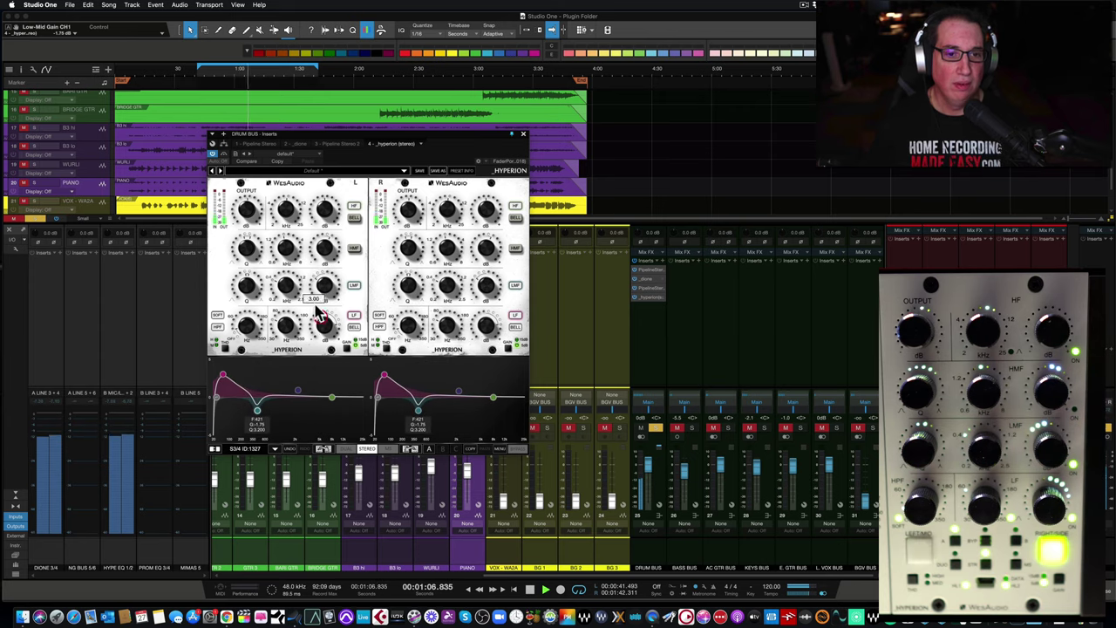
mouse_move(245, 293)
left_click_drag(245, 293, 243, 302)
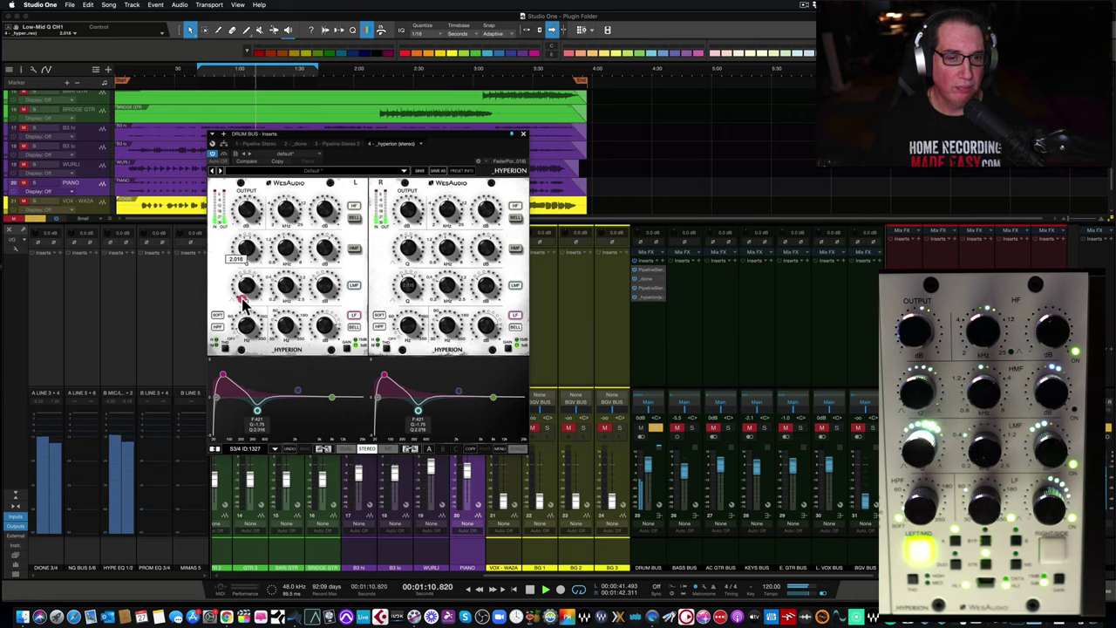
Compare the drum bus with and without the low-mid cut by toggling that band, leaving it enabled
mouse_move(257, 322)
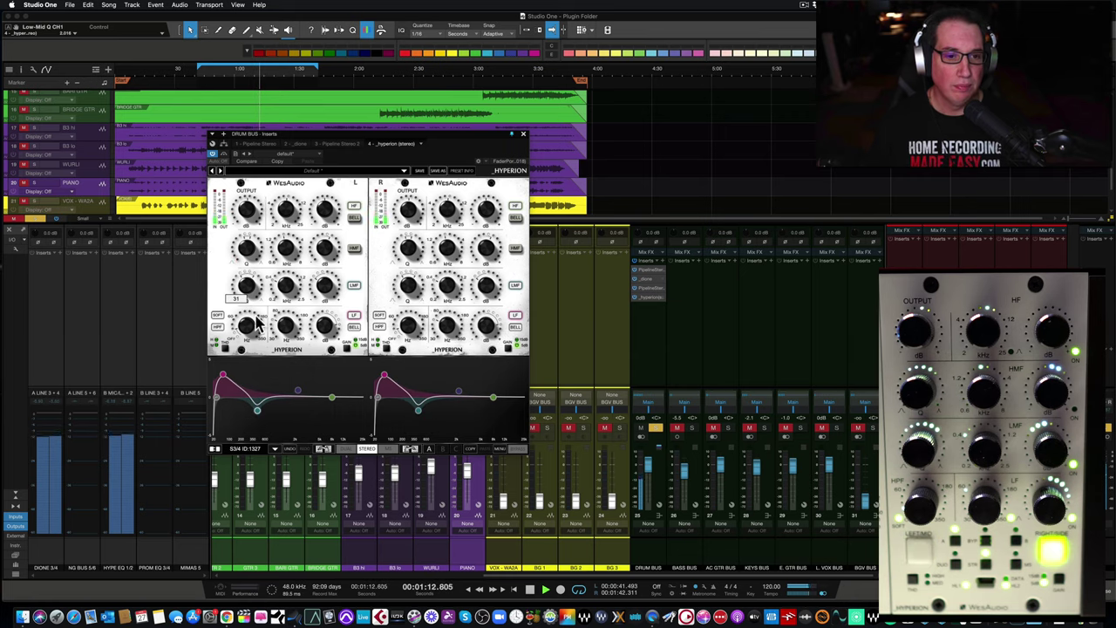
left_click(353, 288)
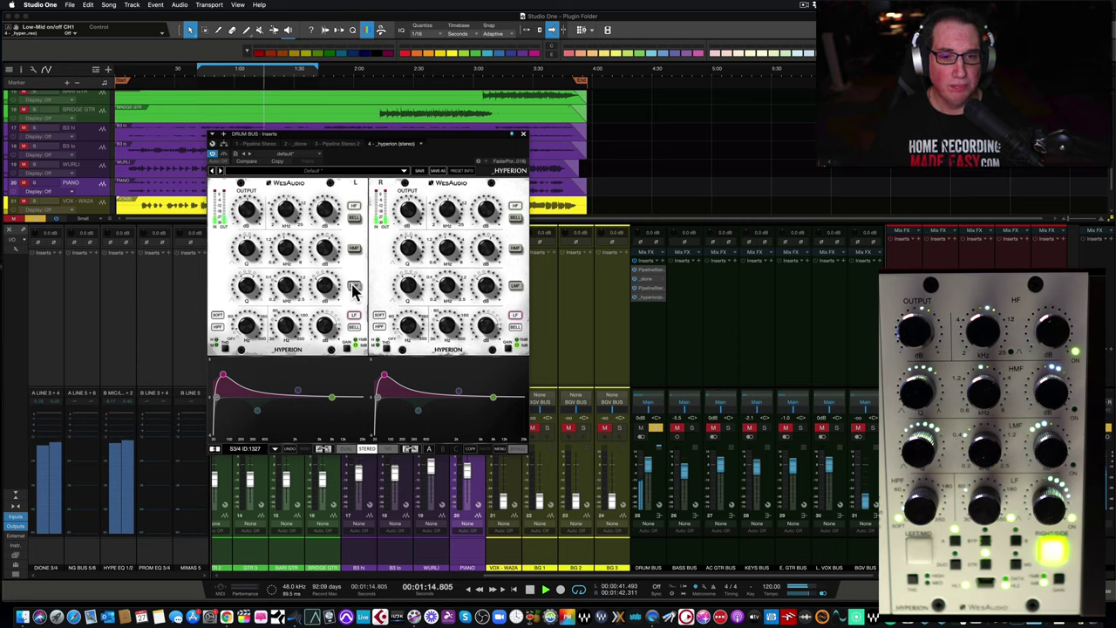
left_click(353, 288)
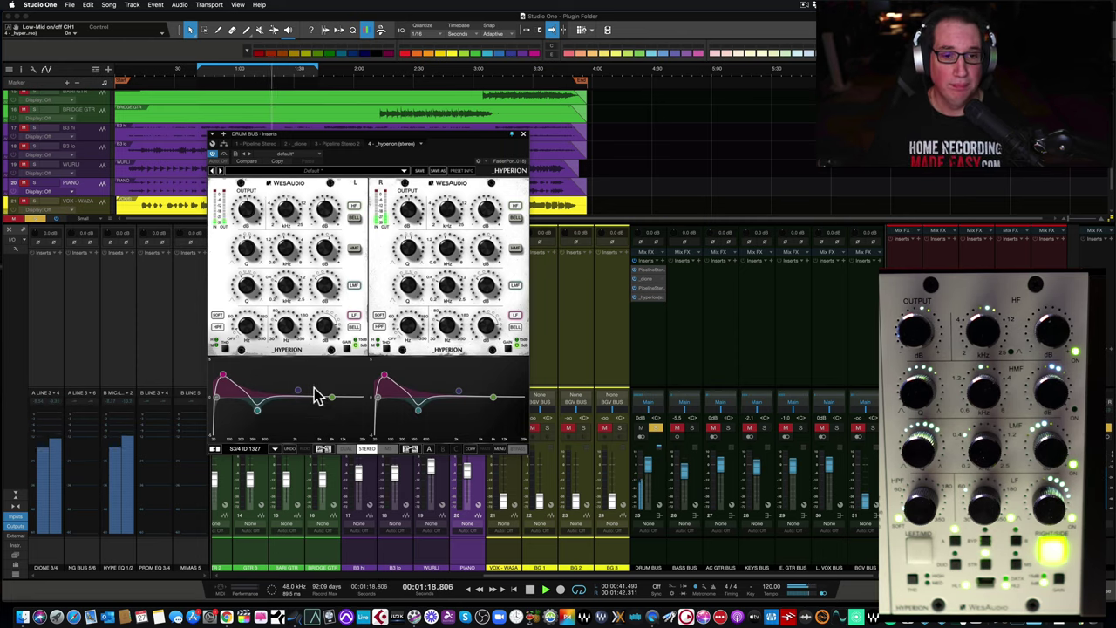
Enable the high-mid band and shape a boost of about 2 dB near 5.5 kHz with a Q of about 2.06
mouse_move(329, 399)
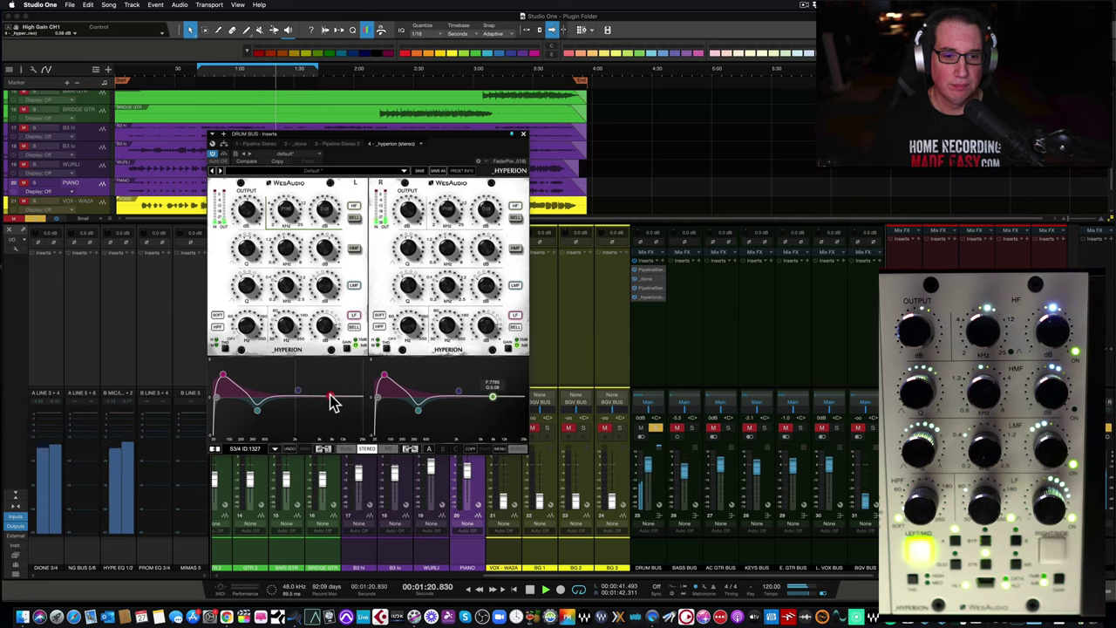
left_click(299, 390)
mouse_move(309, 397)
left_mouse_down()
mouse_move(327, 388)
mouse_move(309, 378)
mouse_move(324, 389)
left_mouse_up()
left_click(308, 382)
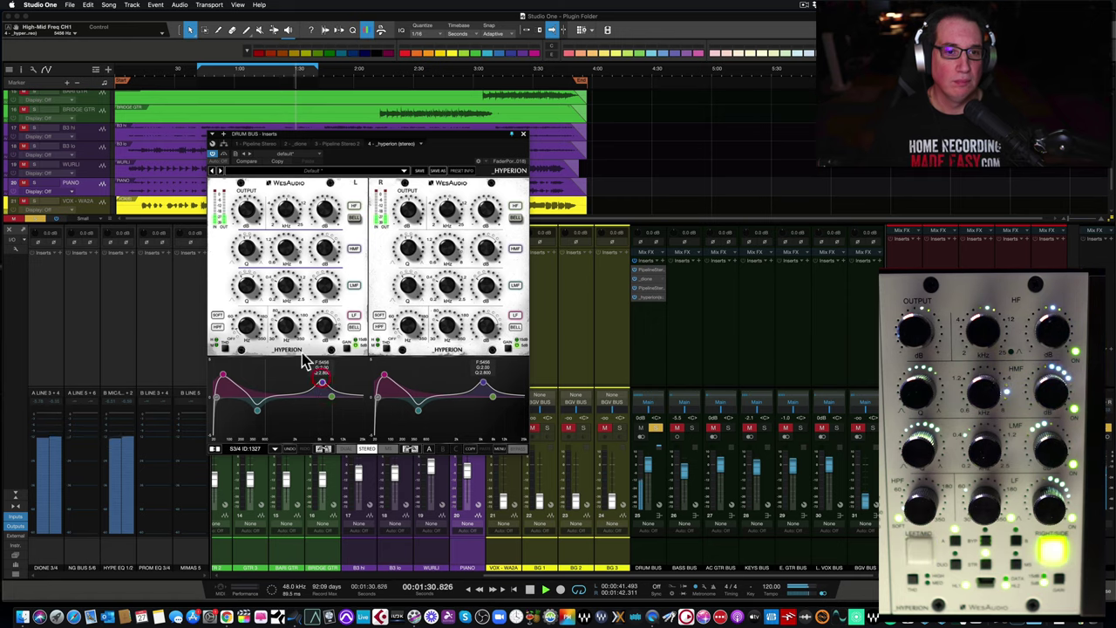
left_click_drag(247, 253, 249, 267)
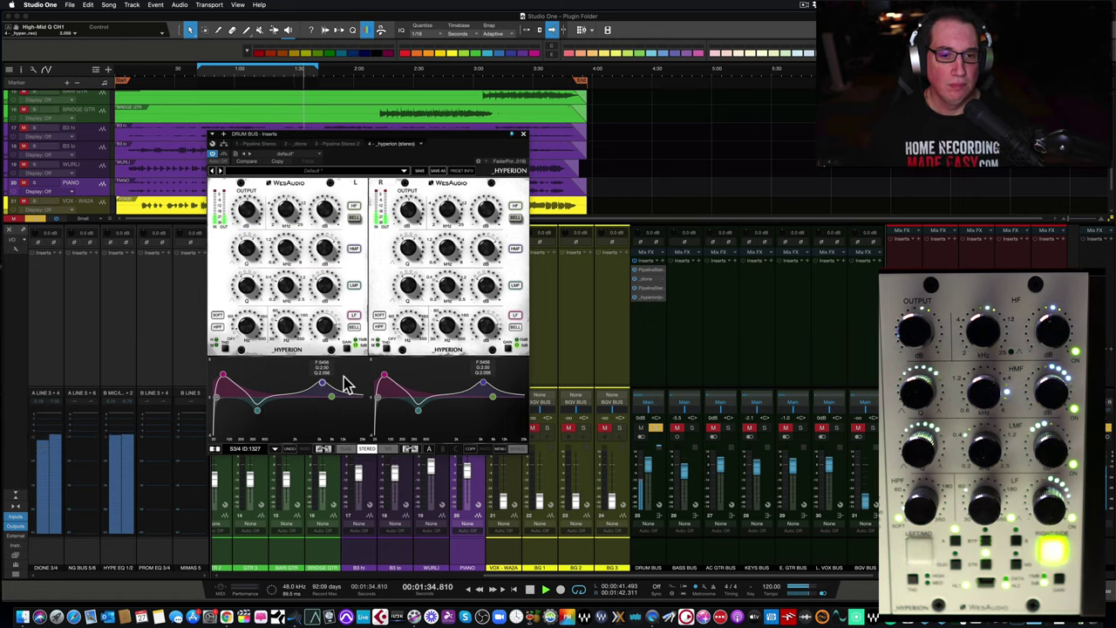
Compare the drum bus with and without the three-band EQ curve by toggling the bypass, leaving the EQ active
mouse_move(320, 389)
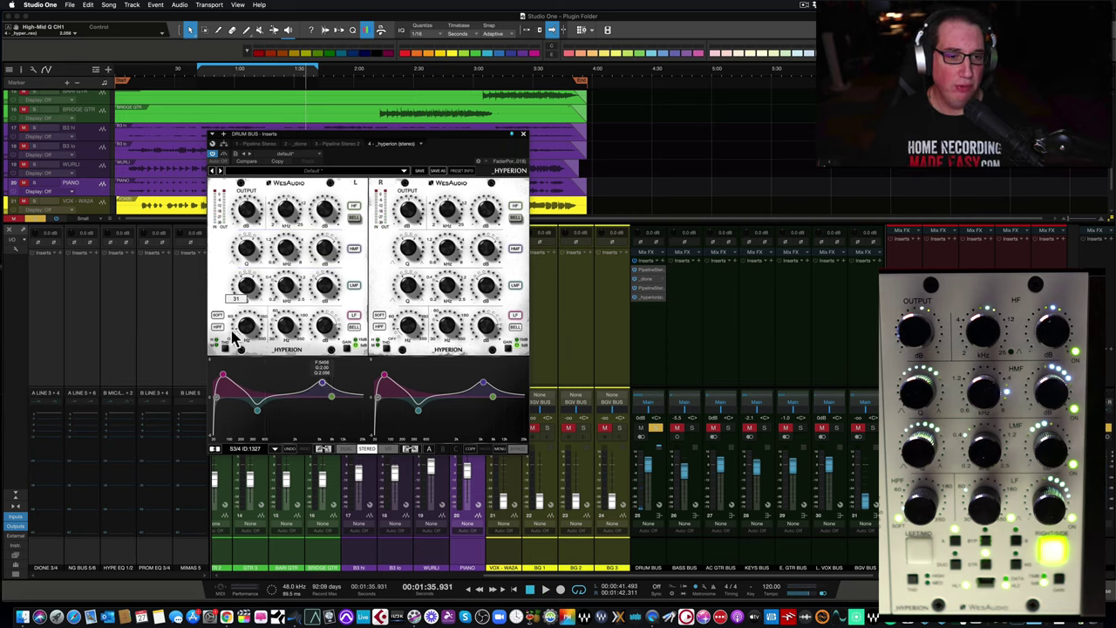
left_click(222, 155)
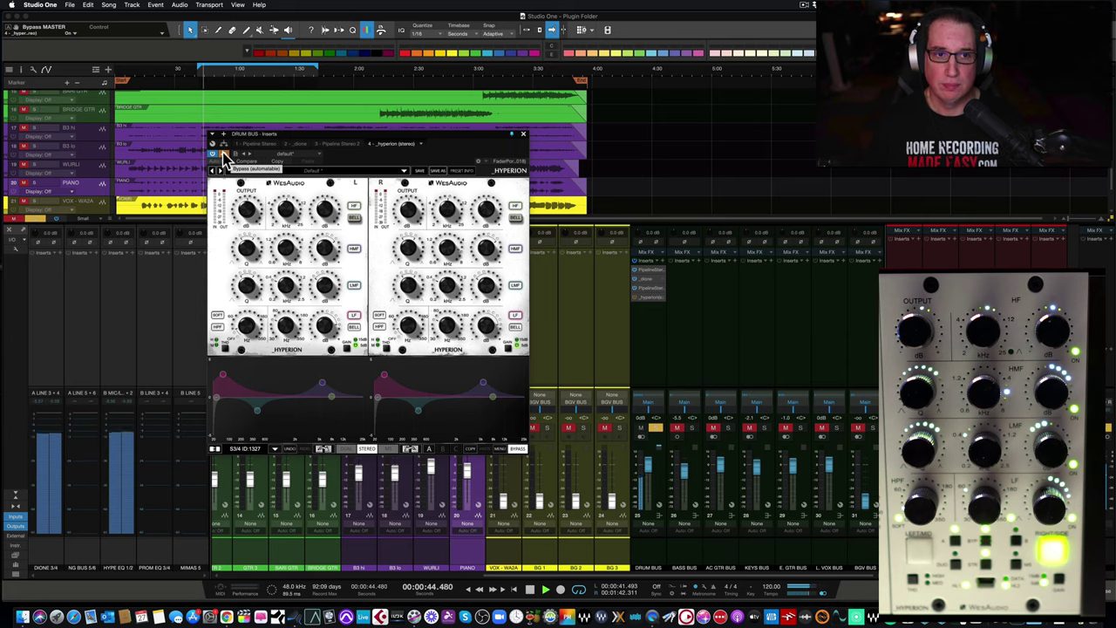
left_click(223, 155)
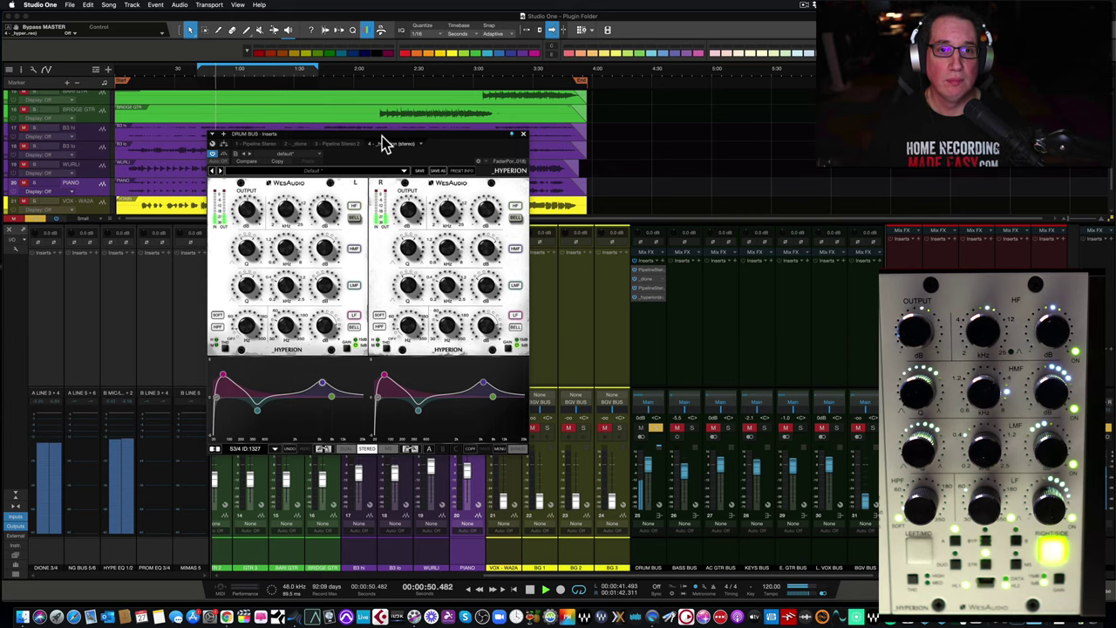
left_click_drag(383, 142, 389, 148)
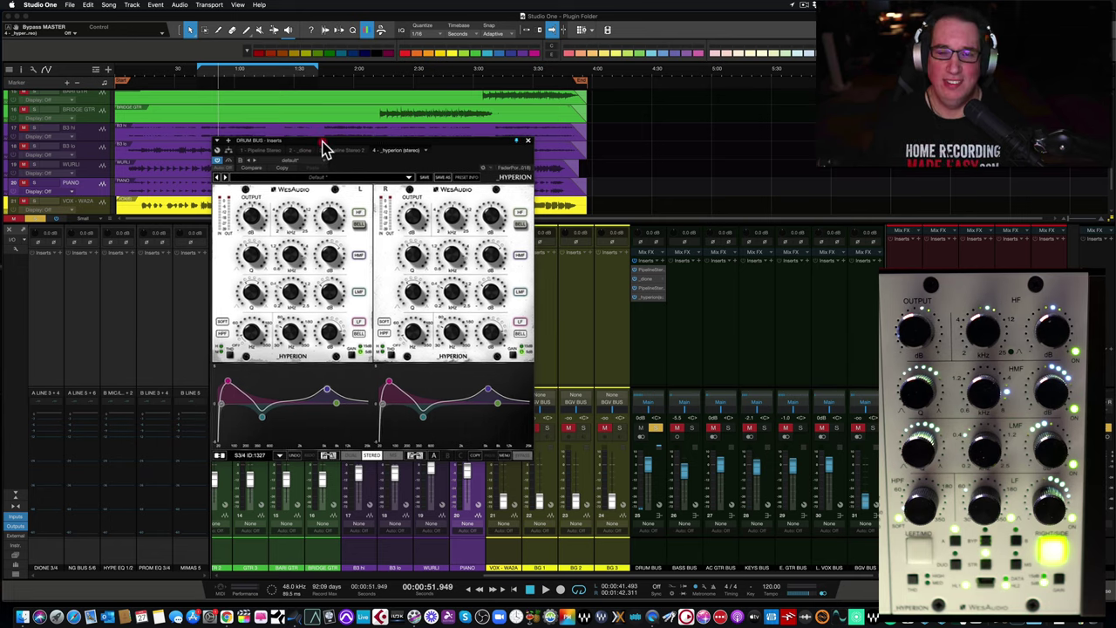
left_click_drag(323, 147, 324, 148)
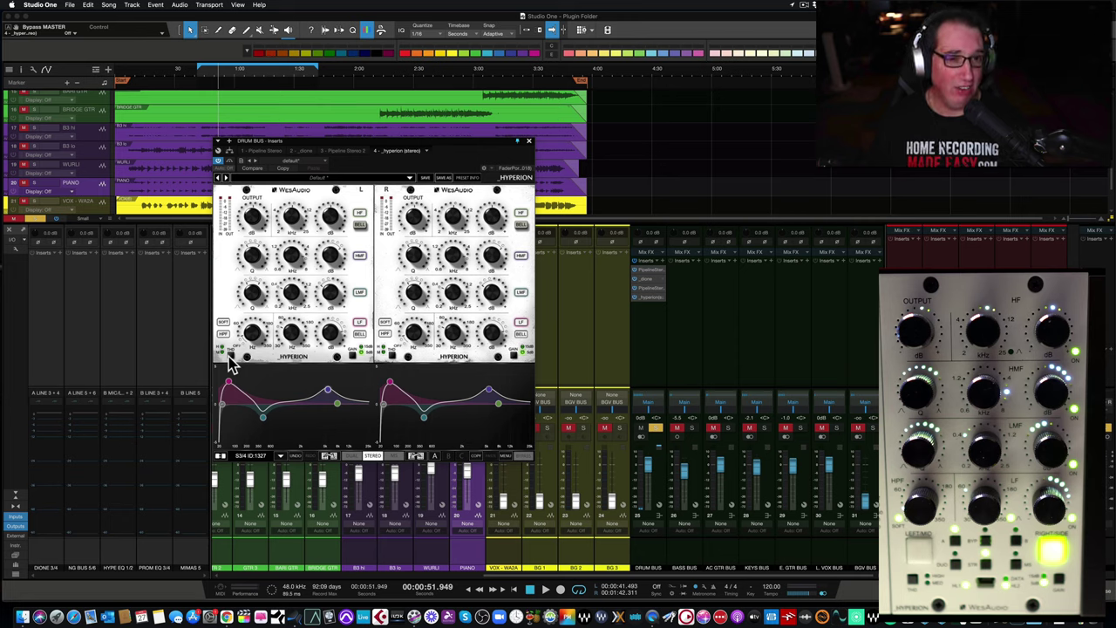
Compare the THD modes during playback, leaving THD on high and trimming the output to about -0.2 dB
key("space")
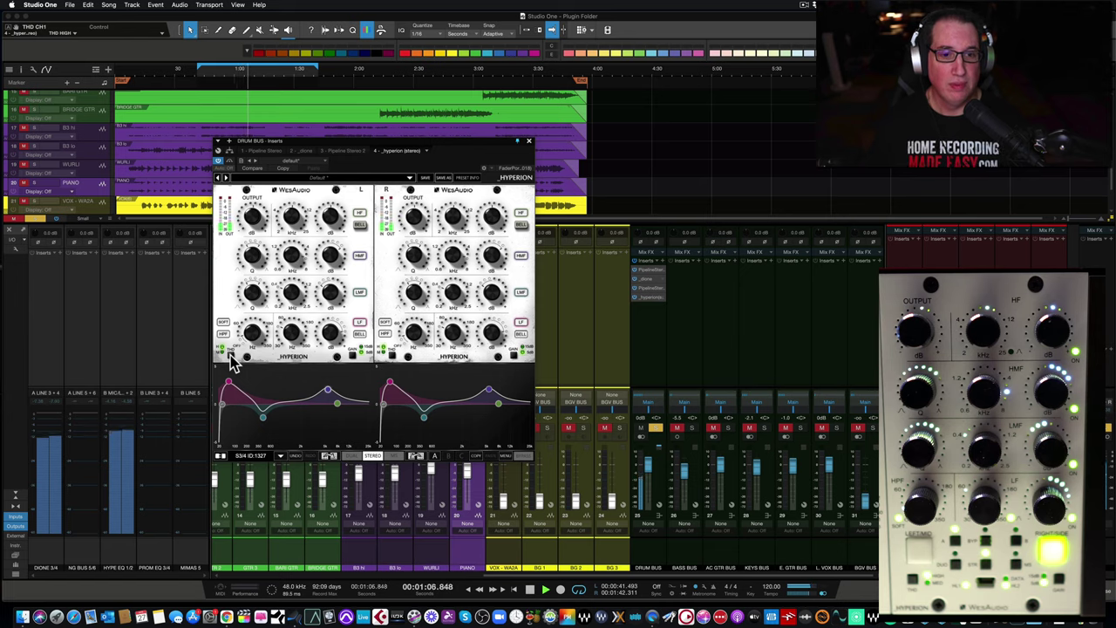
left_click(229, 357)
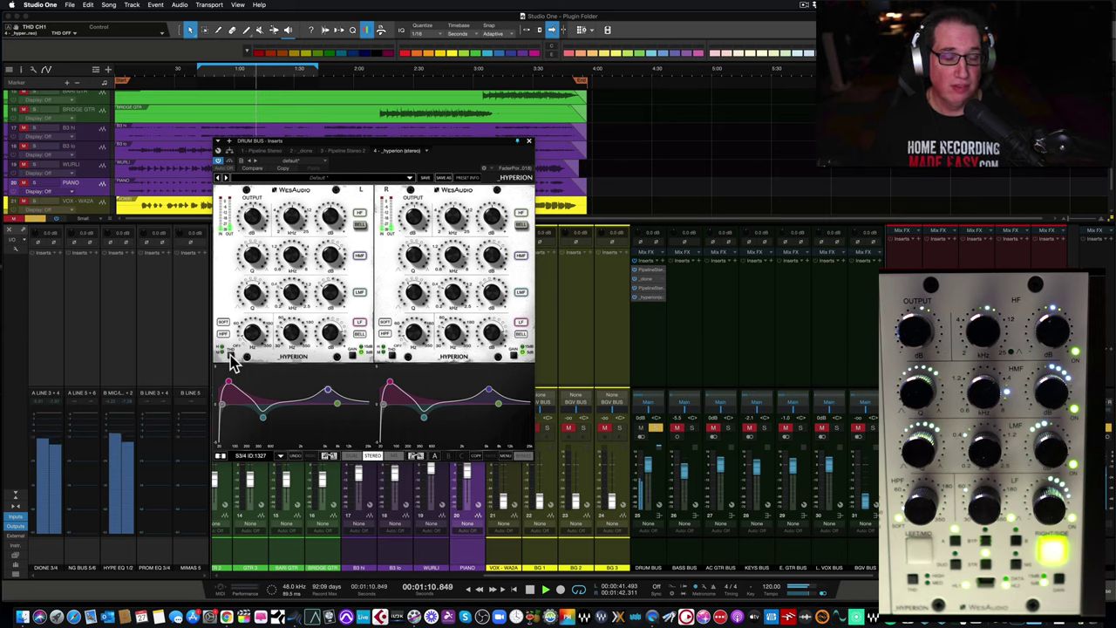
left_click(230, 358)
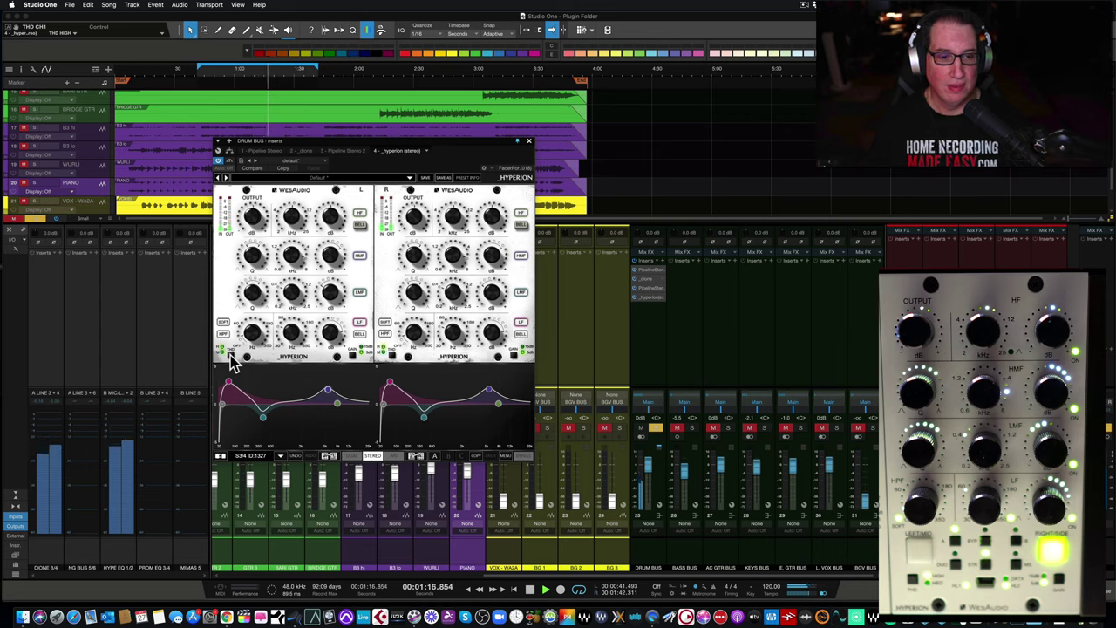
left_click(250, 218)
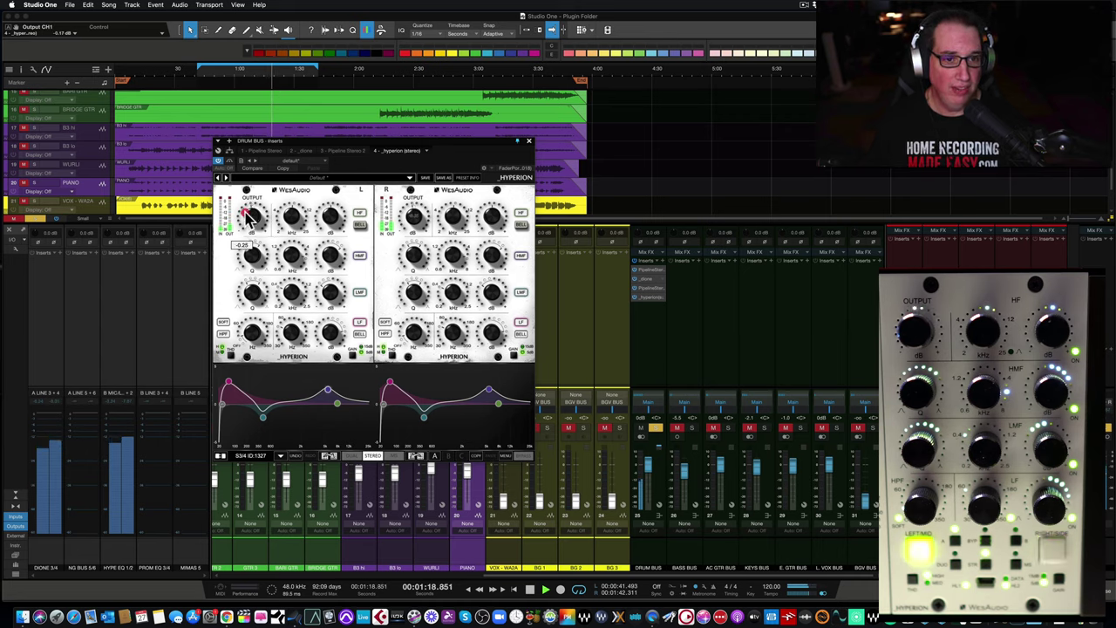
left_click(230, 354)
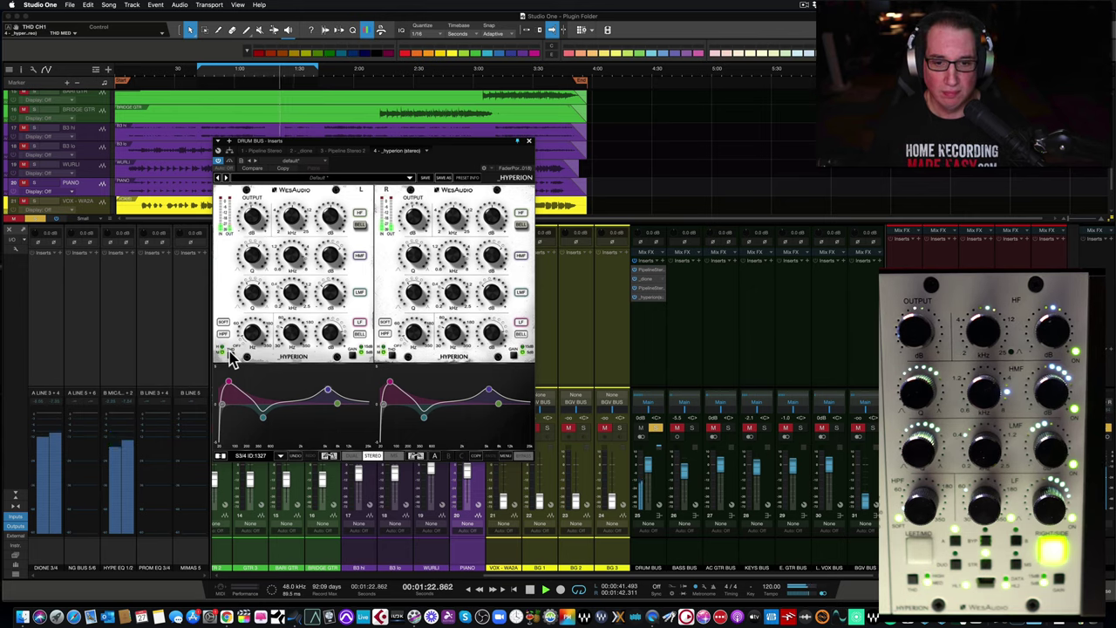
left_click(231, 356)
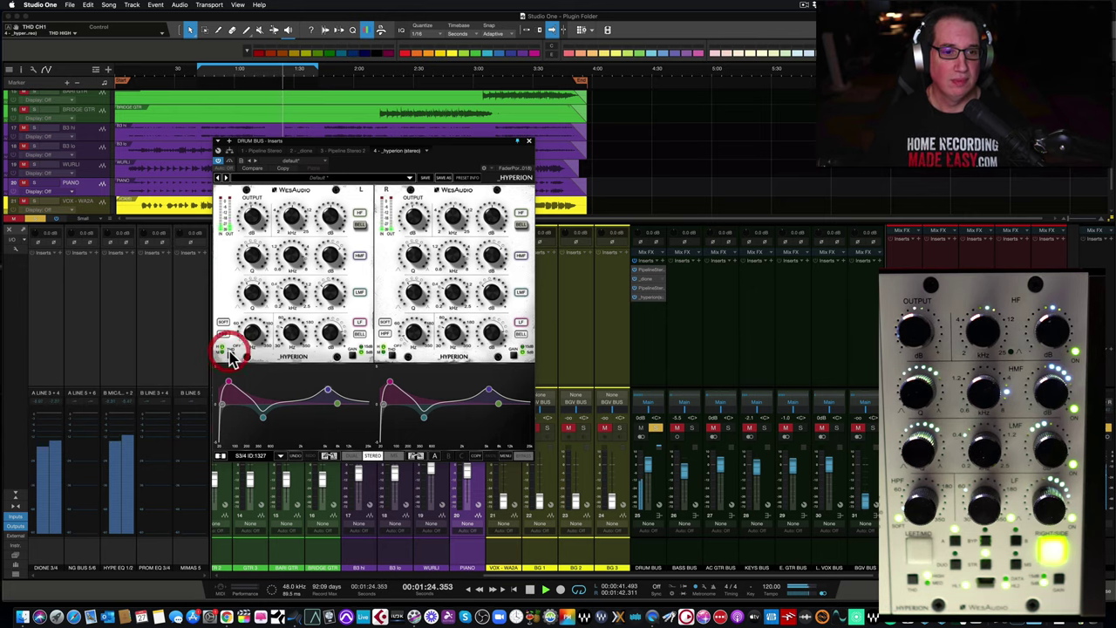
Compare the drum bus with the EQ and high THD against the bypassed signal, leaving the EQ active
left_click(229, 163)
left_click(228, 163)
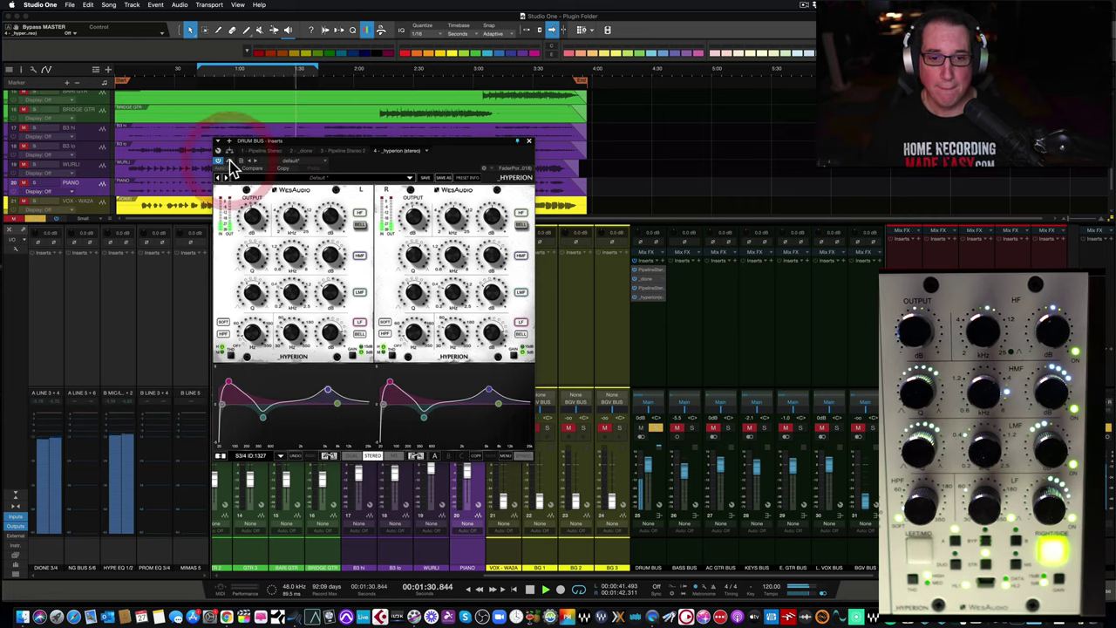
left_click(229, 163)
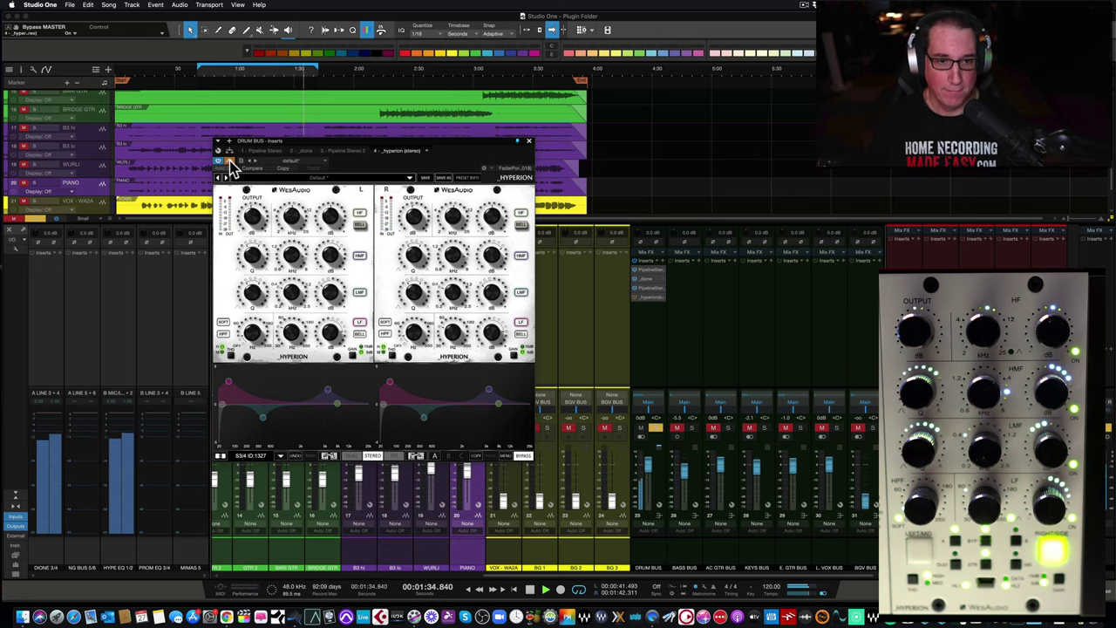
left_click(228, 163)
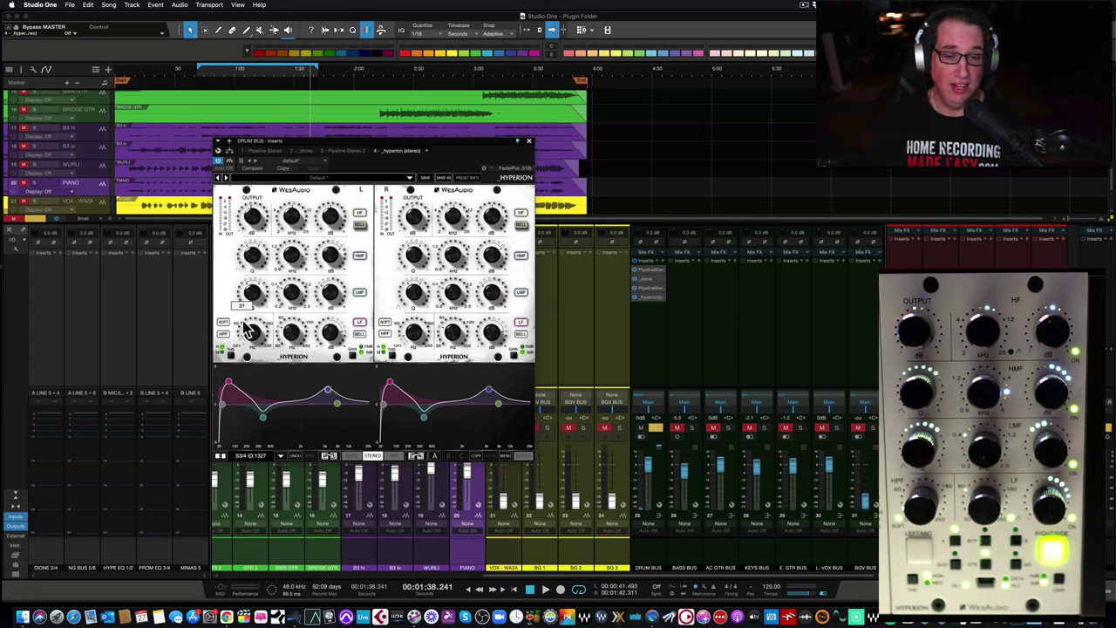
left_click_drag(399, 150, 403, 150)
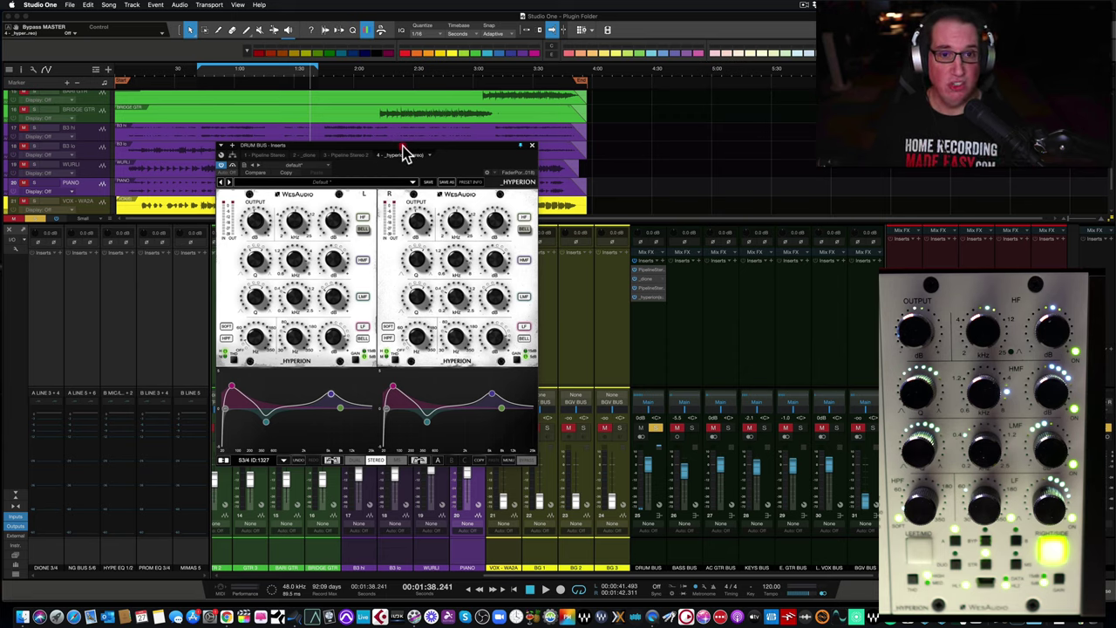
left_click_drag(403, 151, 406, 154)
left_click(406, 154)
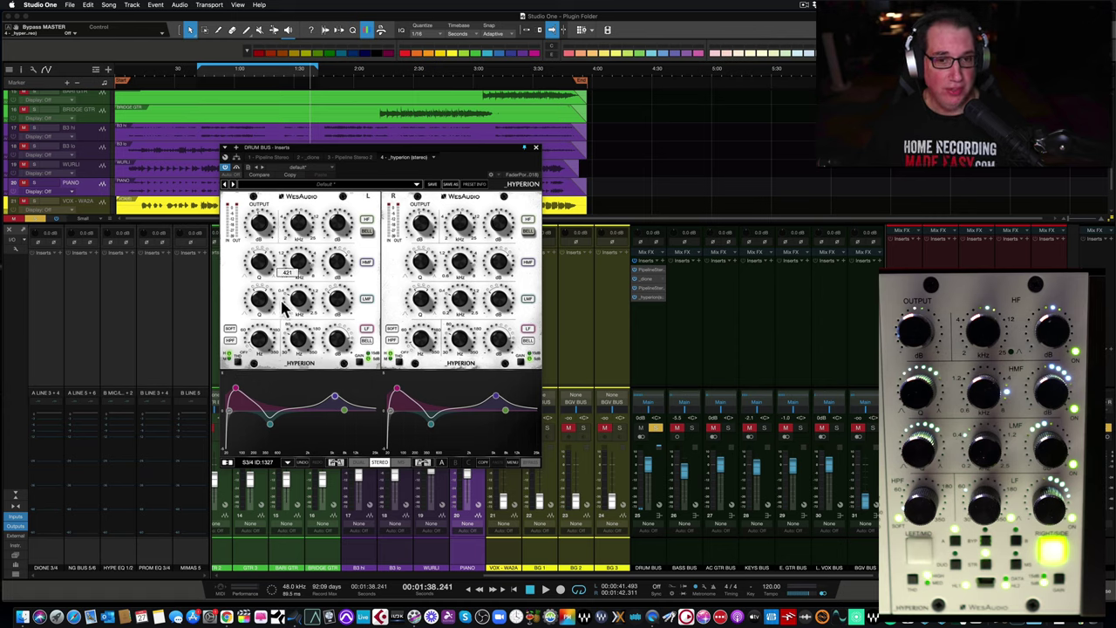
View the Dione compressor and the second Pipeline insert on the drum bus, and return to the Hyperion EQ
left_click(304, 157)
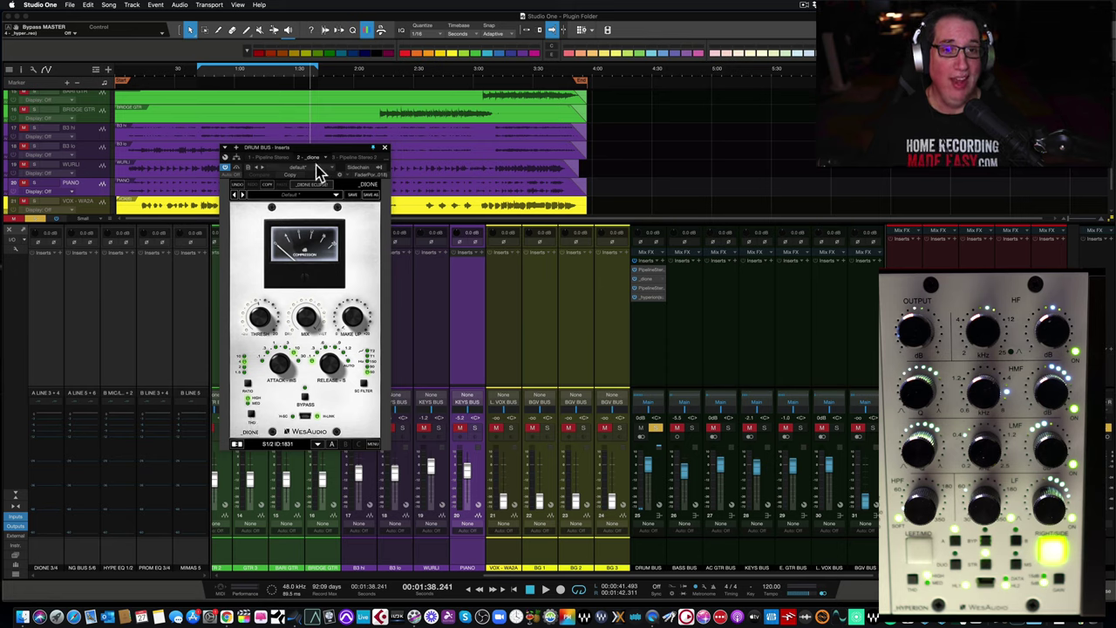
left_click(350, 158)
left_click(399, 157)
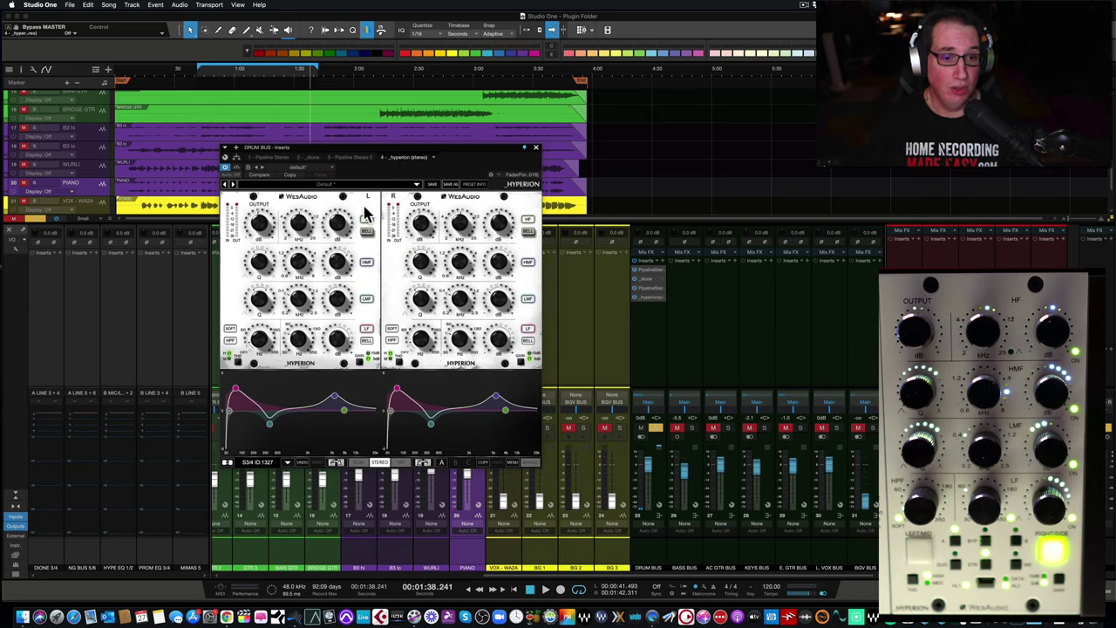
Reposition the Hyperion window and toggle its bypass on and off during playback to compare the drum bus
left_click_drag(379, 149, 389, 143)
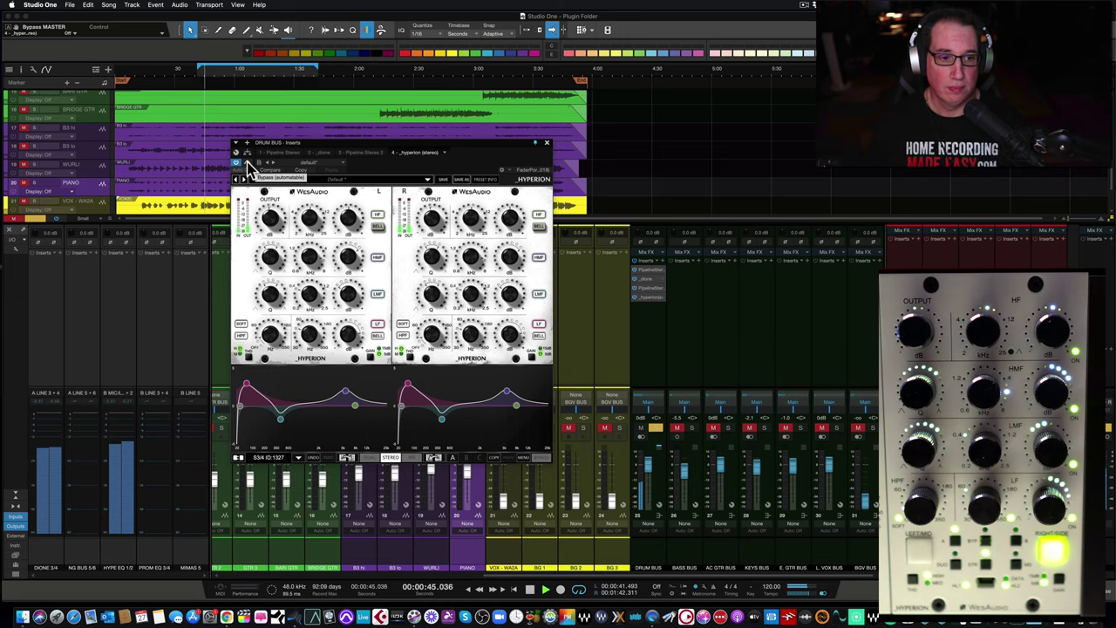
left_click(248, 169)
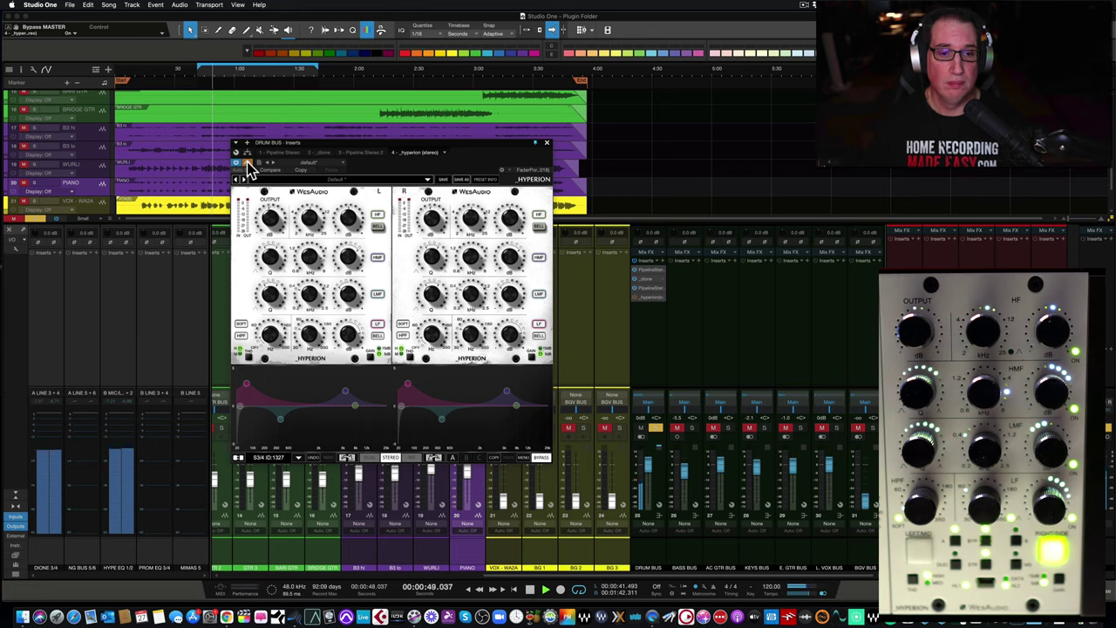
left_click(248, 169)
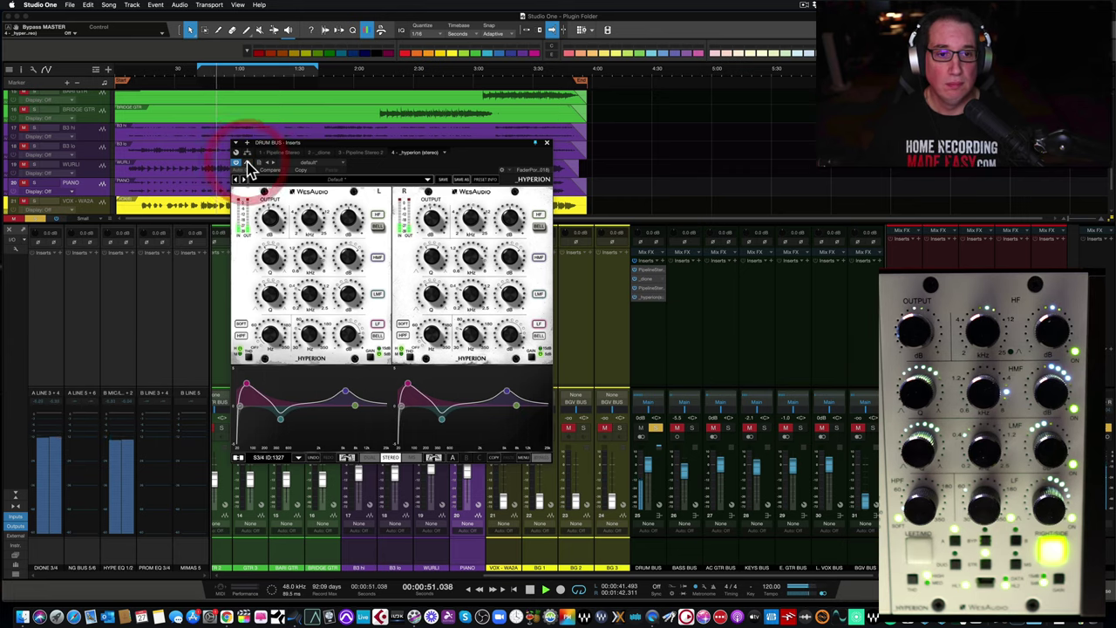
Cycle the THD mode back to high and recheck the drum bus against the bypassed signal, leaving the EQ active
left_click(248, 358)
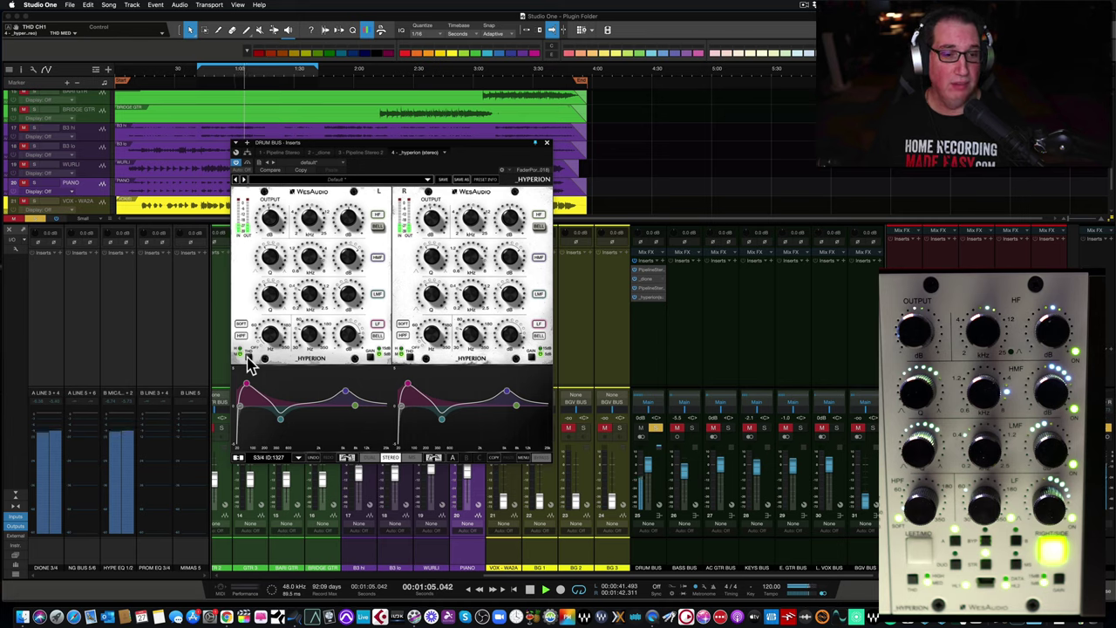
left_click(247, 358)
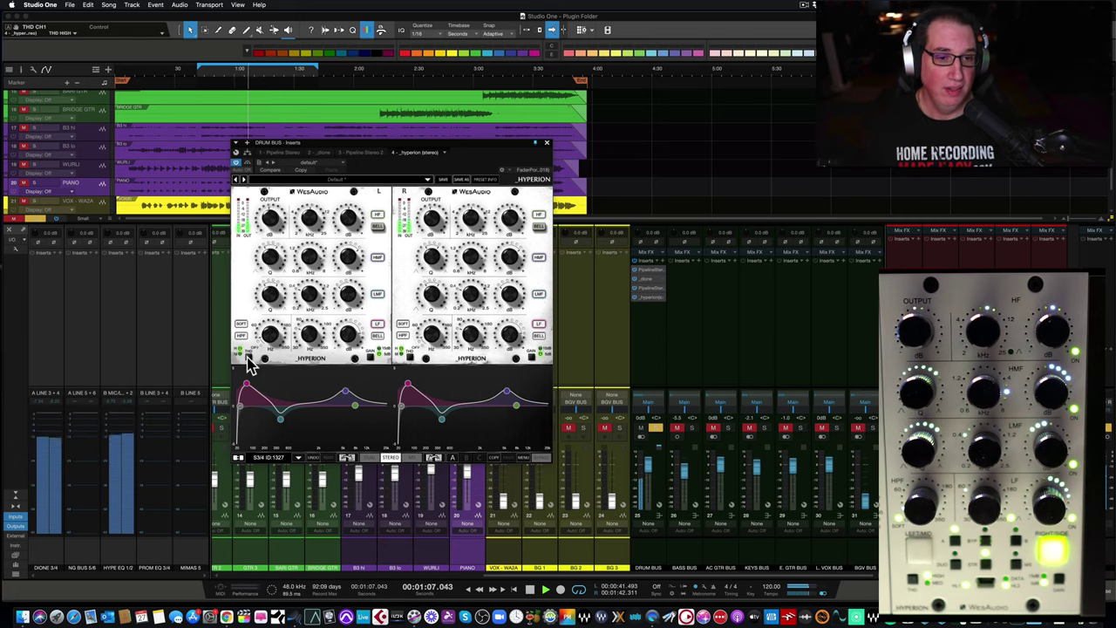
left_click(247, 164)
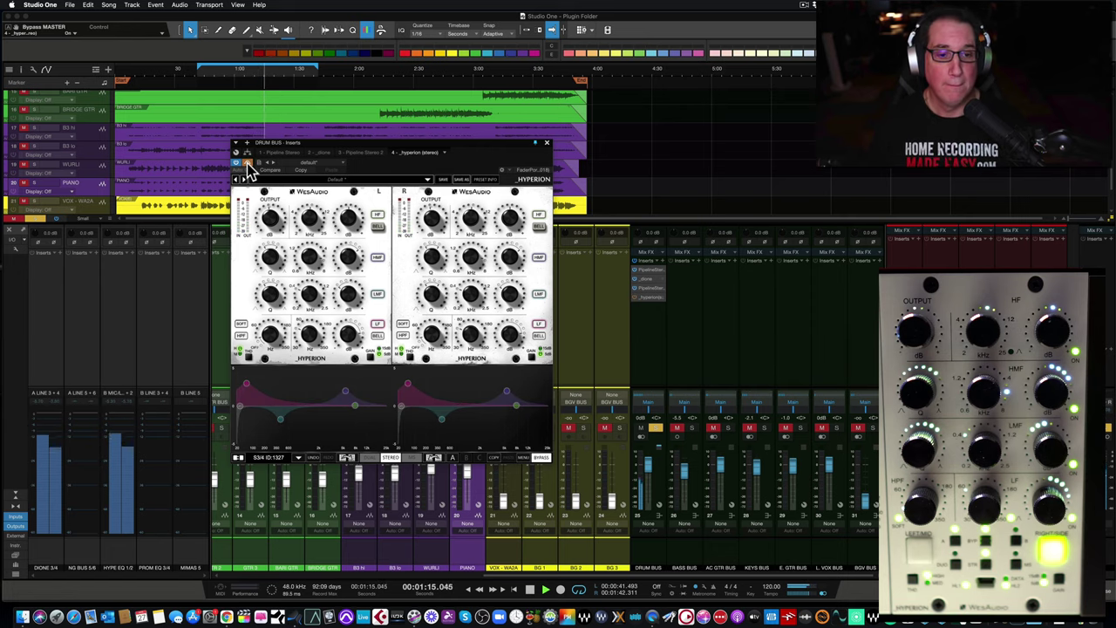
left_click(248, 164)
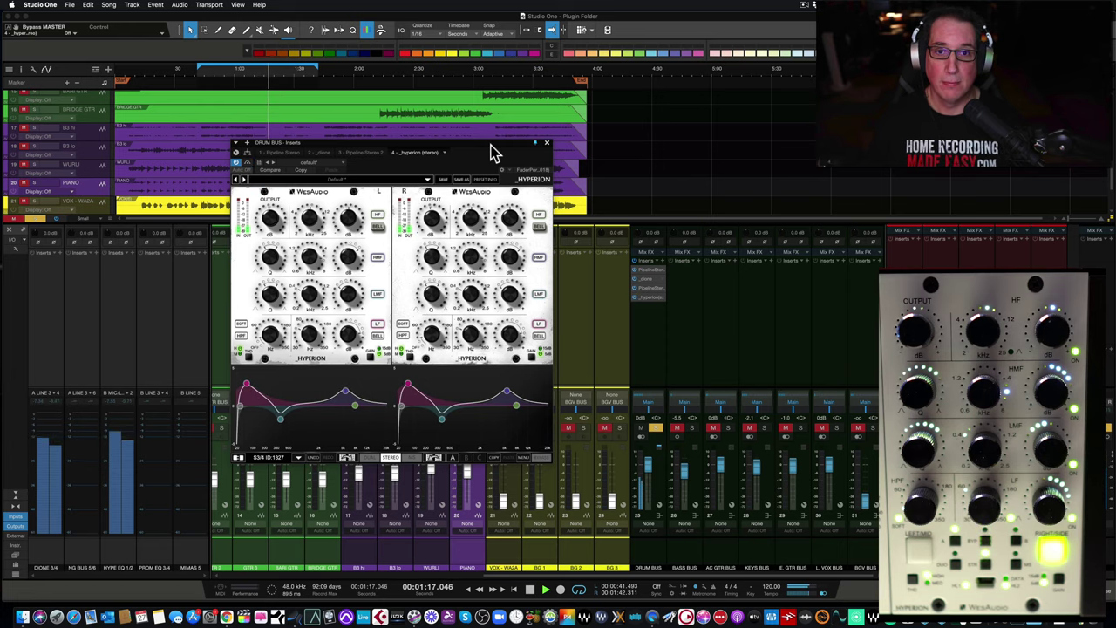
Close the Hyperion window and deactivate the drum bus's second Pipeline and Hyperion inserts
left_click_drag(493, 149, 485, 157)
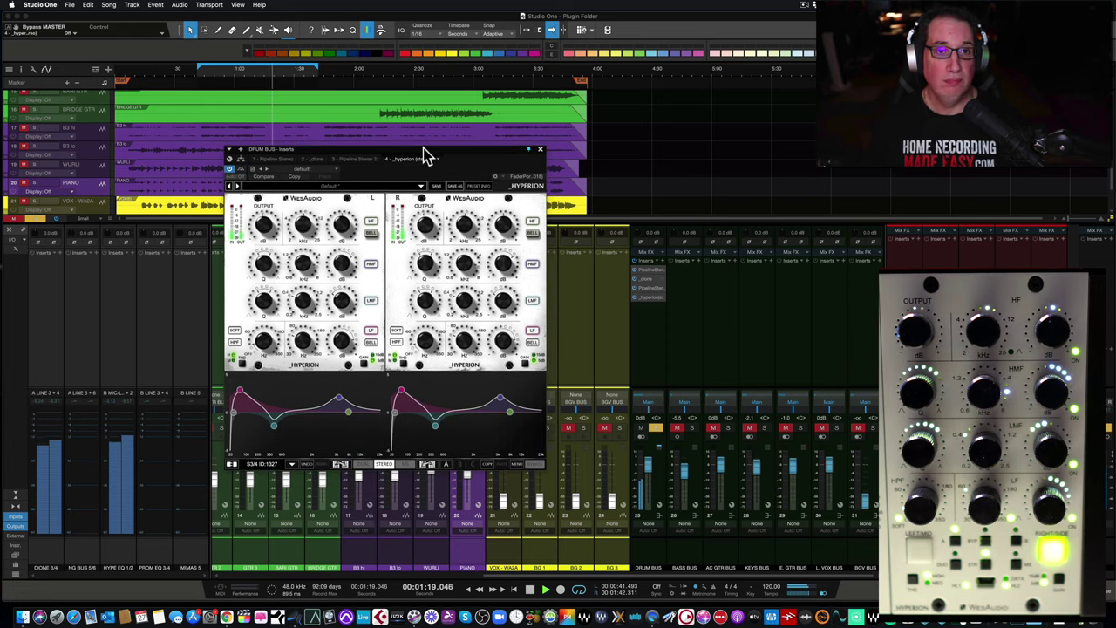
left_click(539, 153)
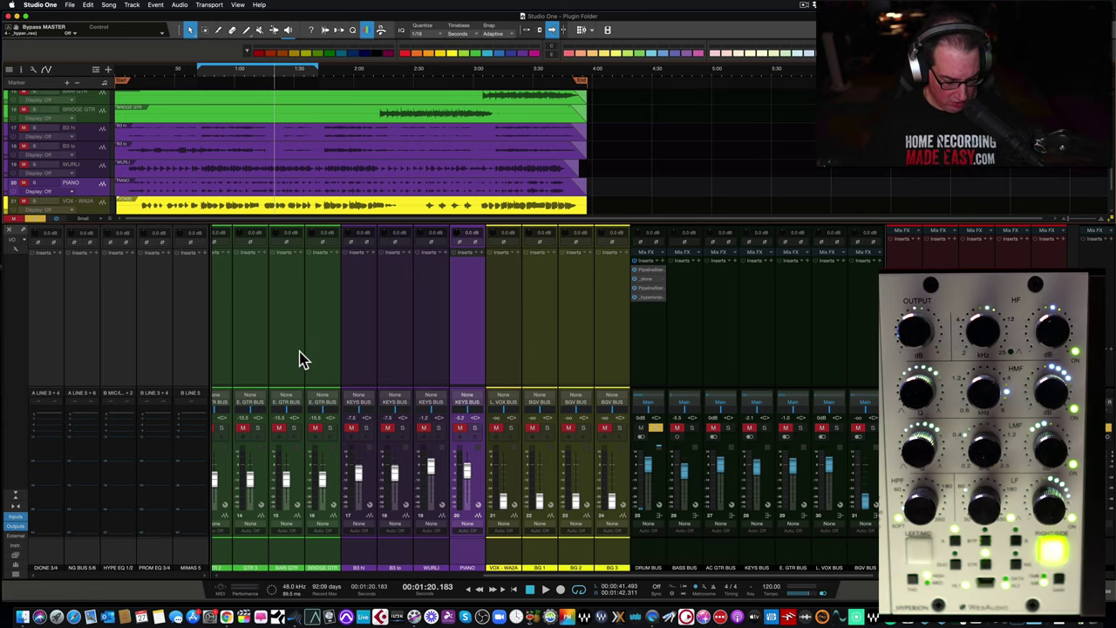
scroll(299, 360, "left", 5)
scroll(299, 360, "right", 5)
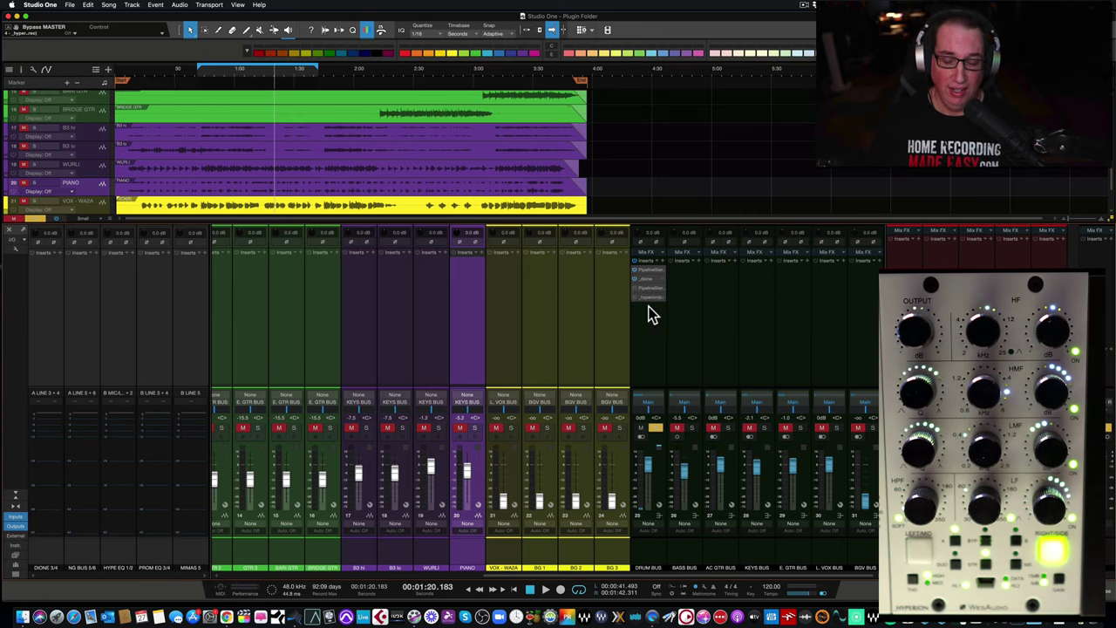
Find Pipeline Stereo among the browser's effects and insert it on the Main output channel
left_click(1109, 602)
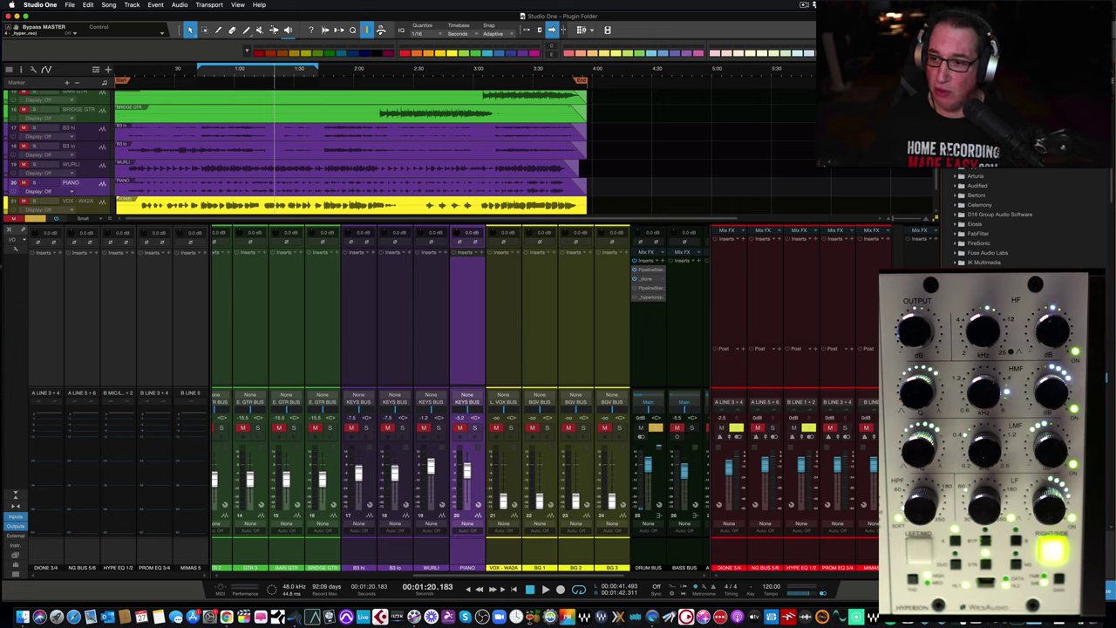
scroll(1002, 218, "down", 10)
scroll(990, 223, "down", 10)
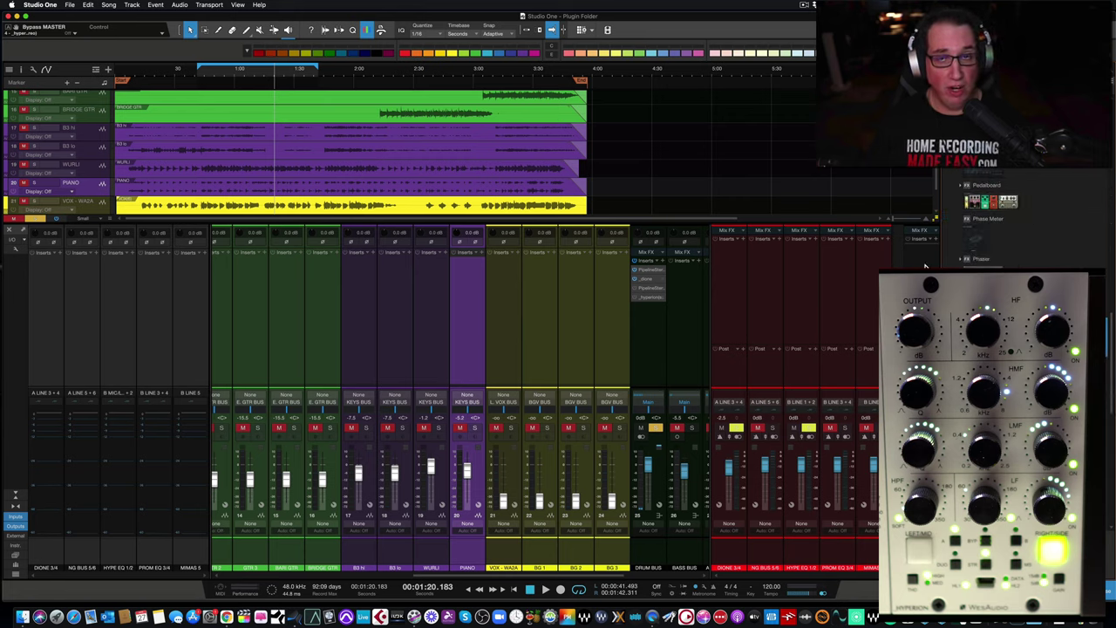
left_click(917, 246)
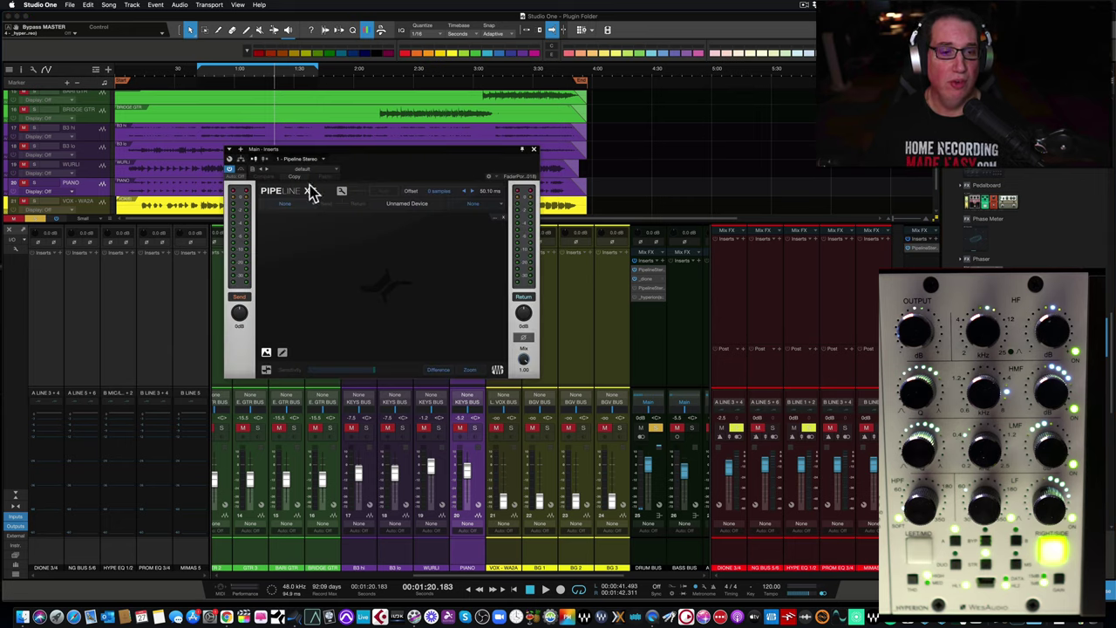
Set both the send and the return of the Main channel's Pipeline to HYPE EQ 1/2
left_click(307, 206)
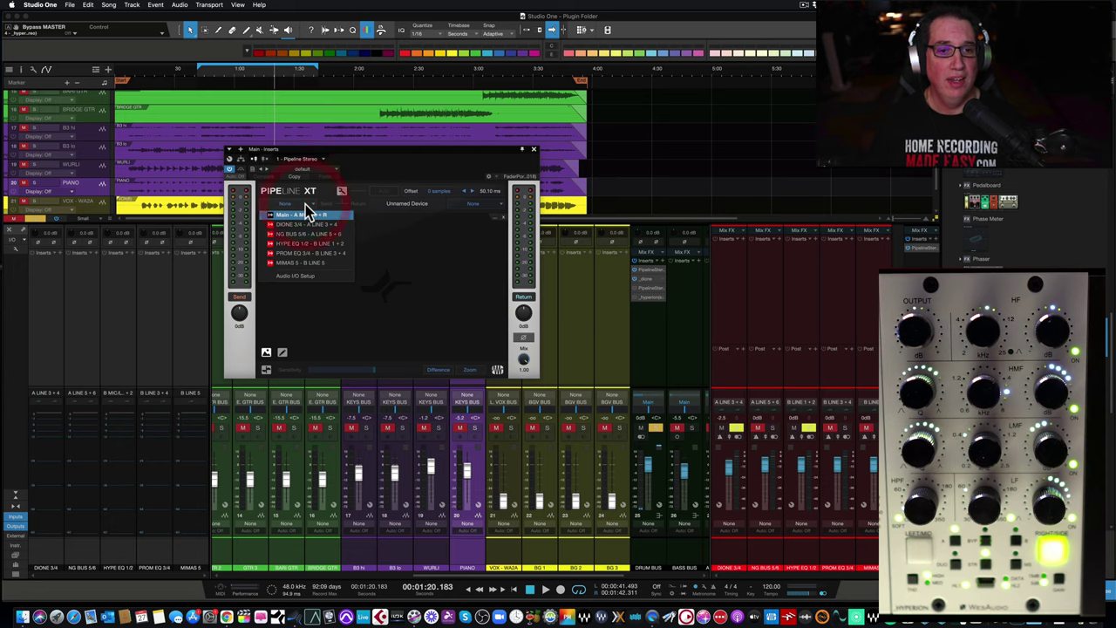
left_click(314, 245)
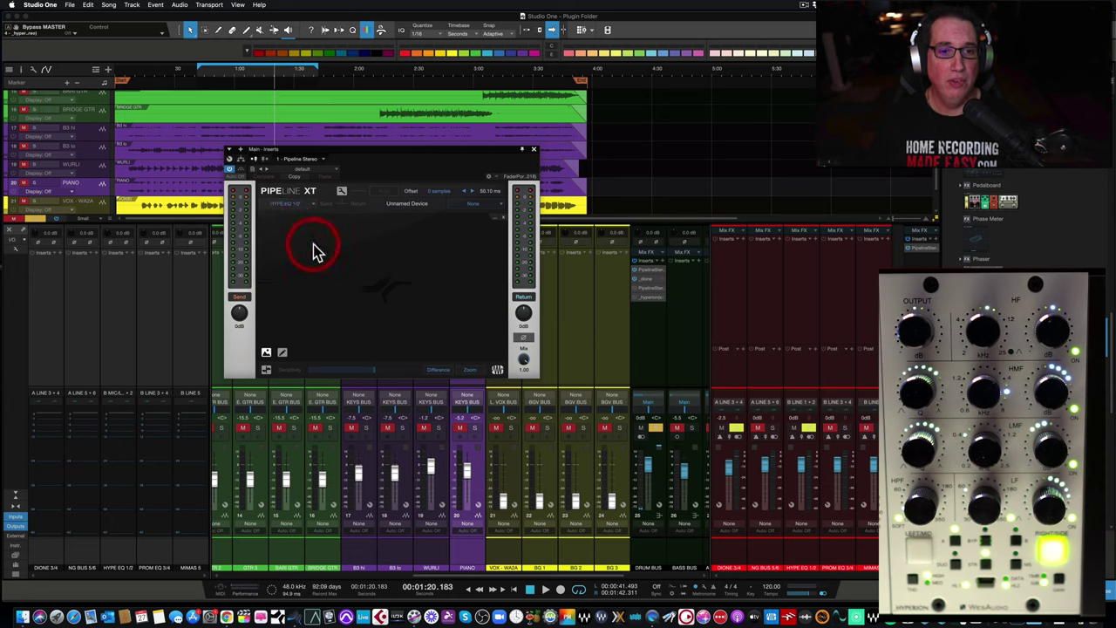
left_click(486, 205)
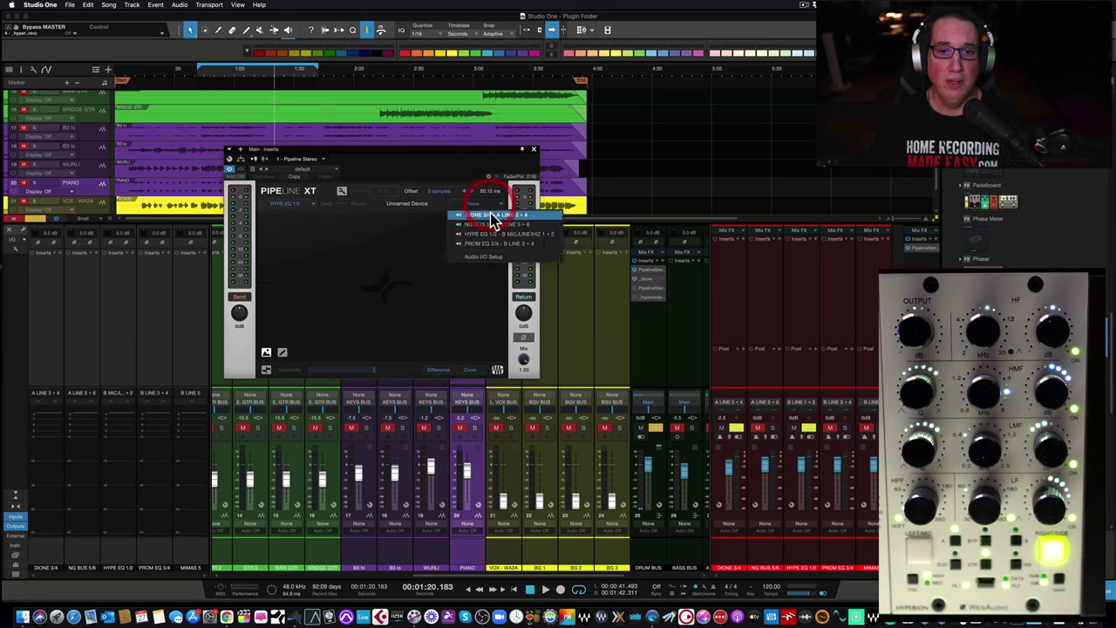
left_click(490, 236)
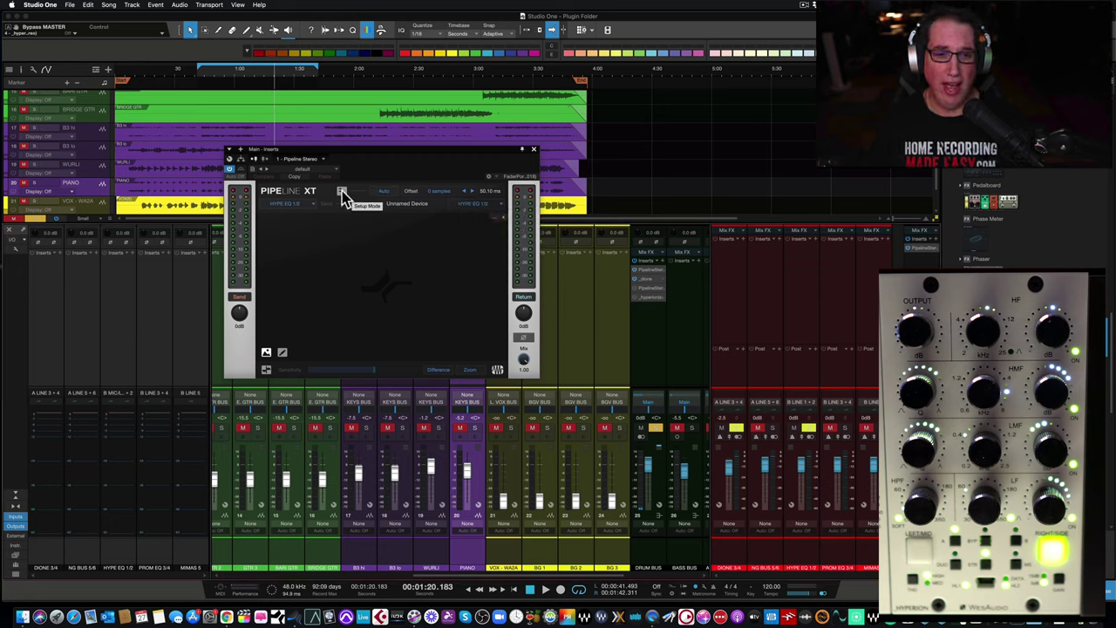
Ping the hardware loop in Pipeline's setup mode to set the latency compensation, and close the plug-in window
left_click(342, 193)
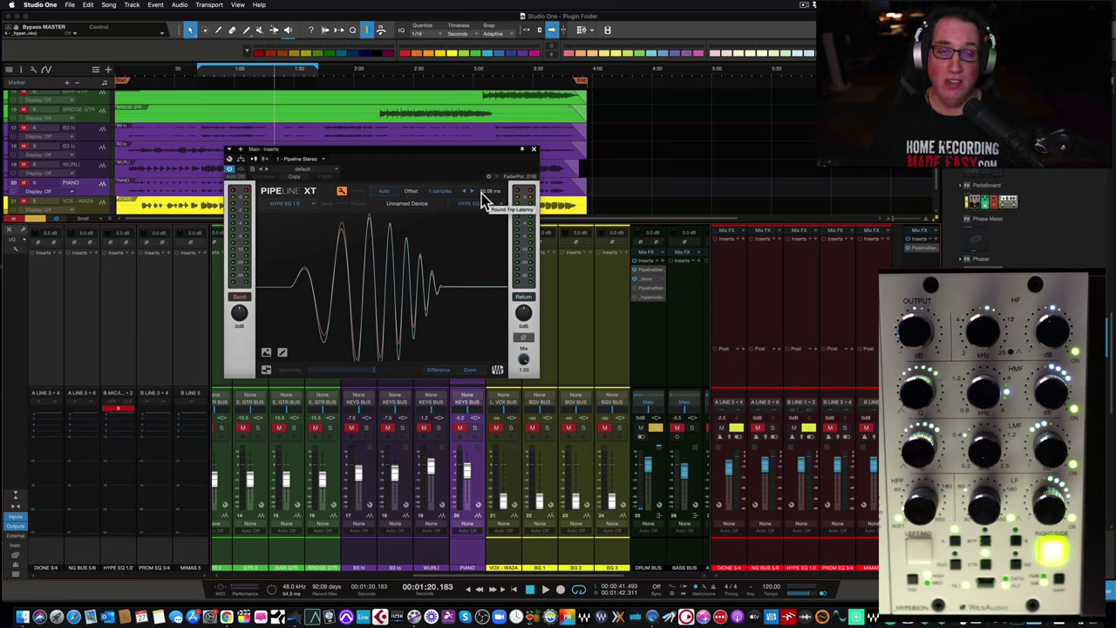
left_click(342, 193)
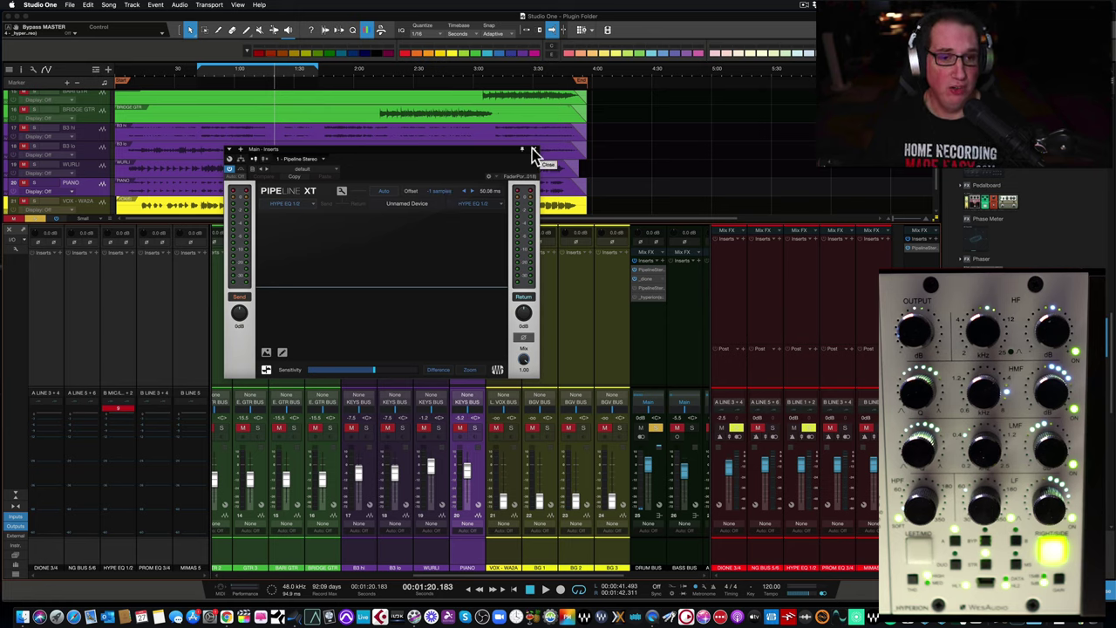
left_click_drag(483, 150, 484, 153)
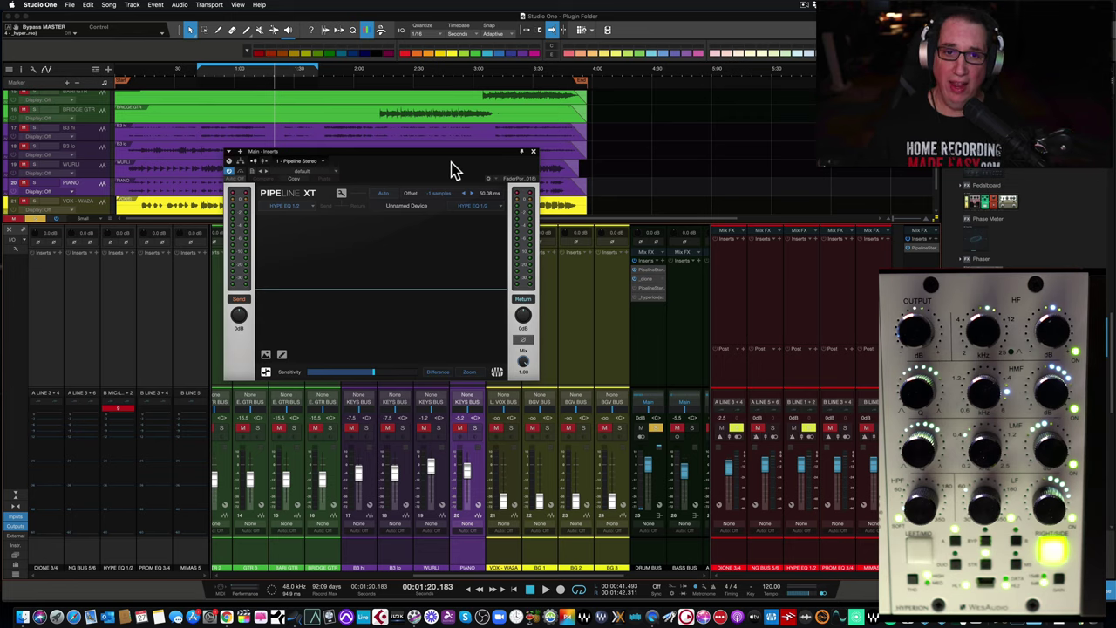
left_click(534, 152)
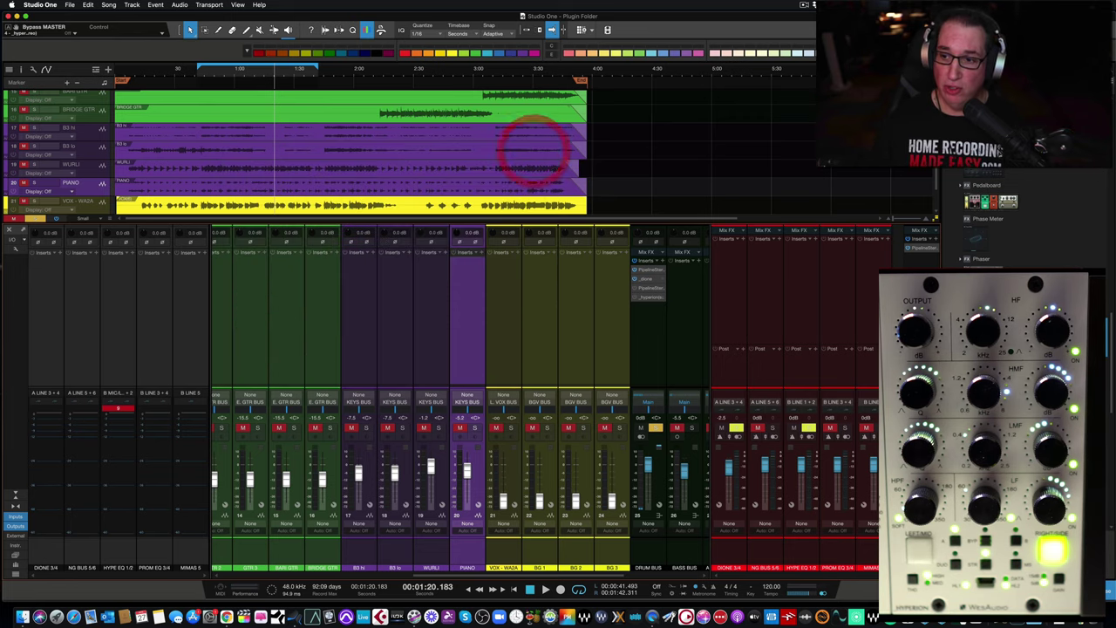
Insert the stereo Hyperion plug-in after Pipeline on the Main channel, and close its window
scroll(985, 231, "down", 3)
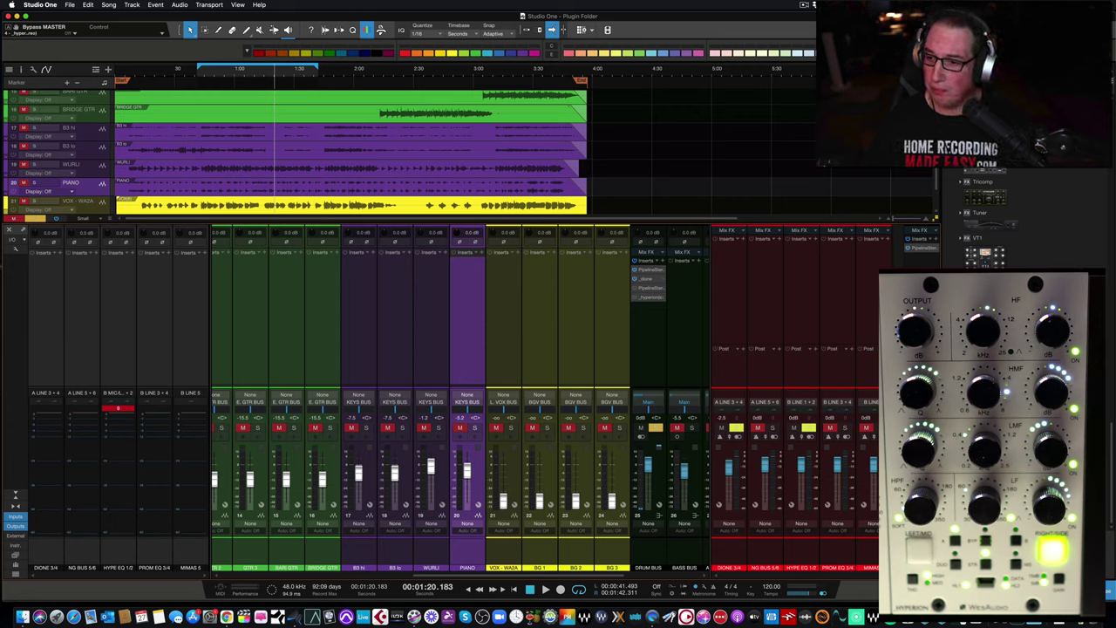
left_click(962, 199)
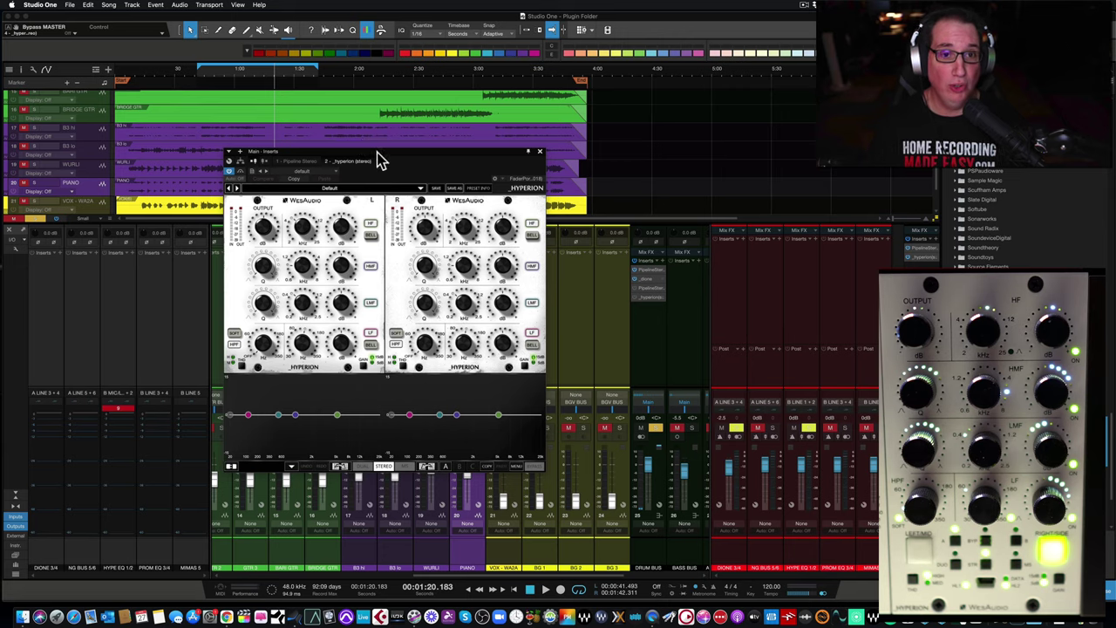
left_click_drag(378, 160, 321, 154)
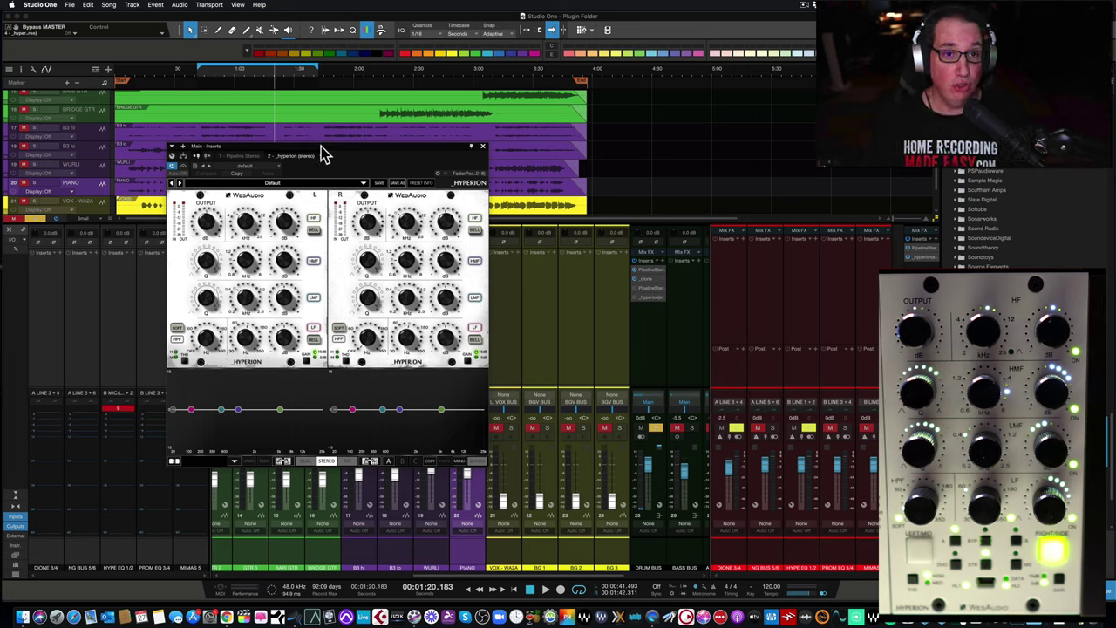
left_click_drag(321, 155, 296, 109)
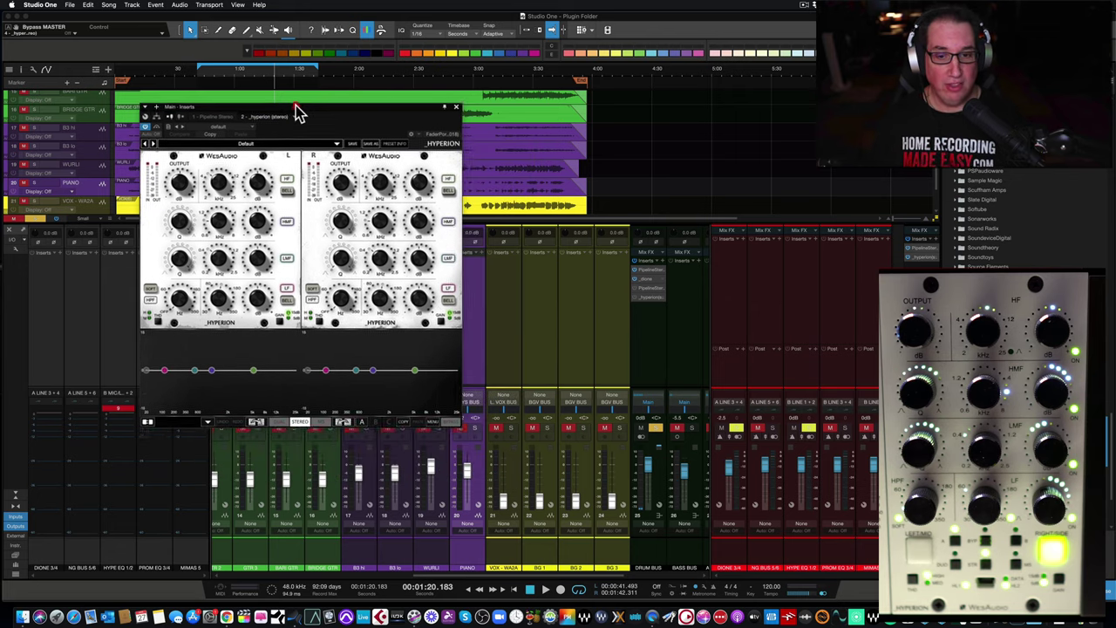
left_click(457, 106)
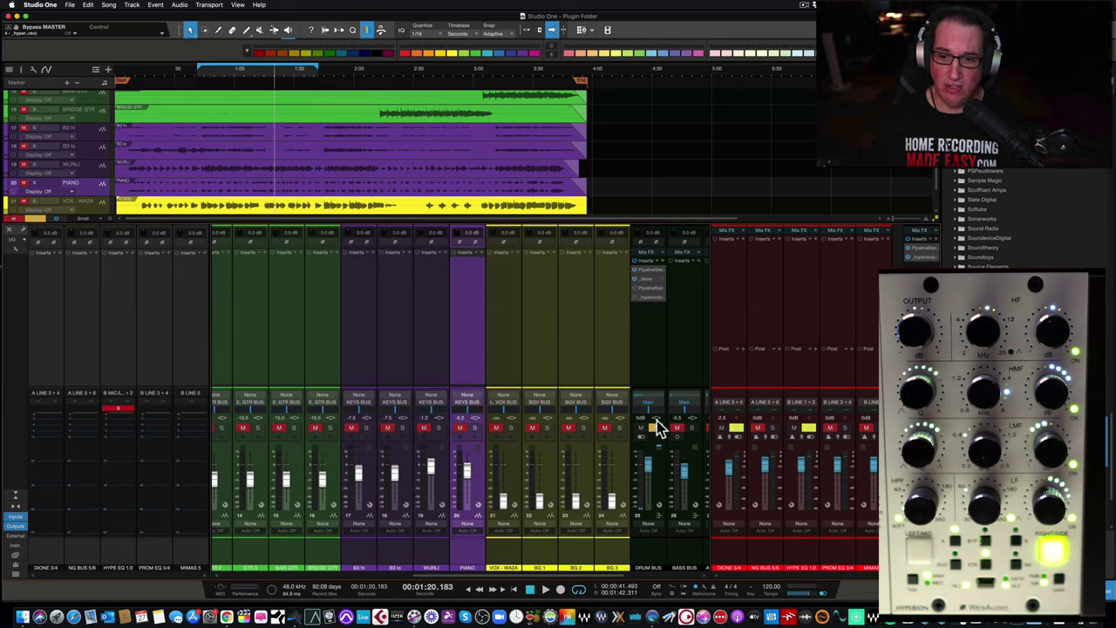
Clear the drum bus solo and hide the input channels in the console
left_click(27, 211)
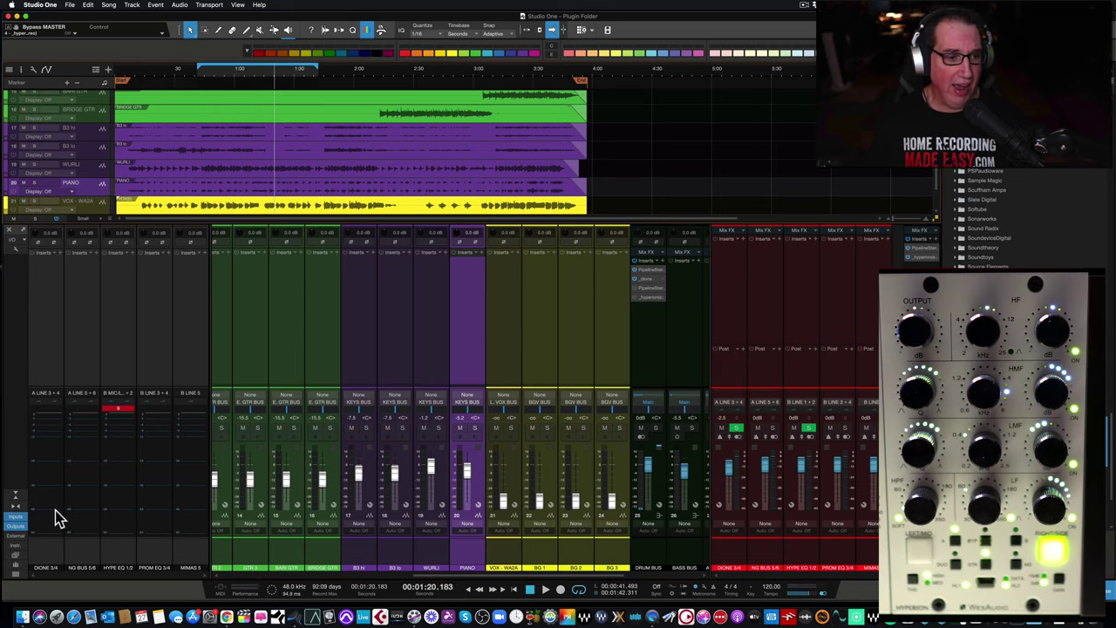
left_click(15, 517)
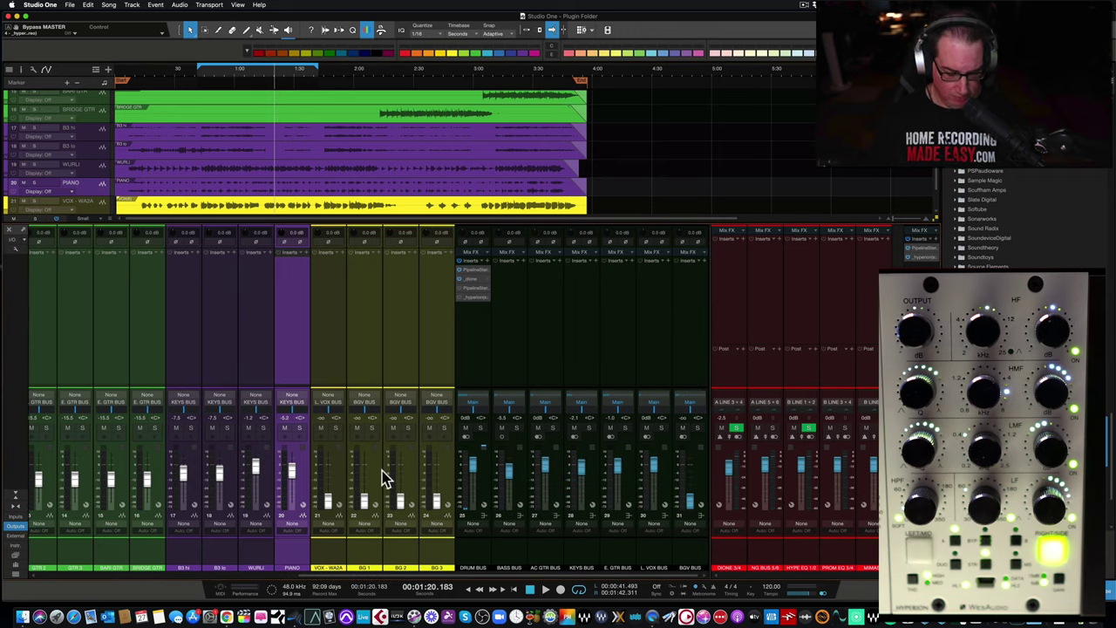
Rebalance the buses during playback: drums -1.4, bass -4.0, acoustic guitar -2.1, keys -4.8 and electric guitar -2.9 dB
key("space")
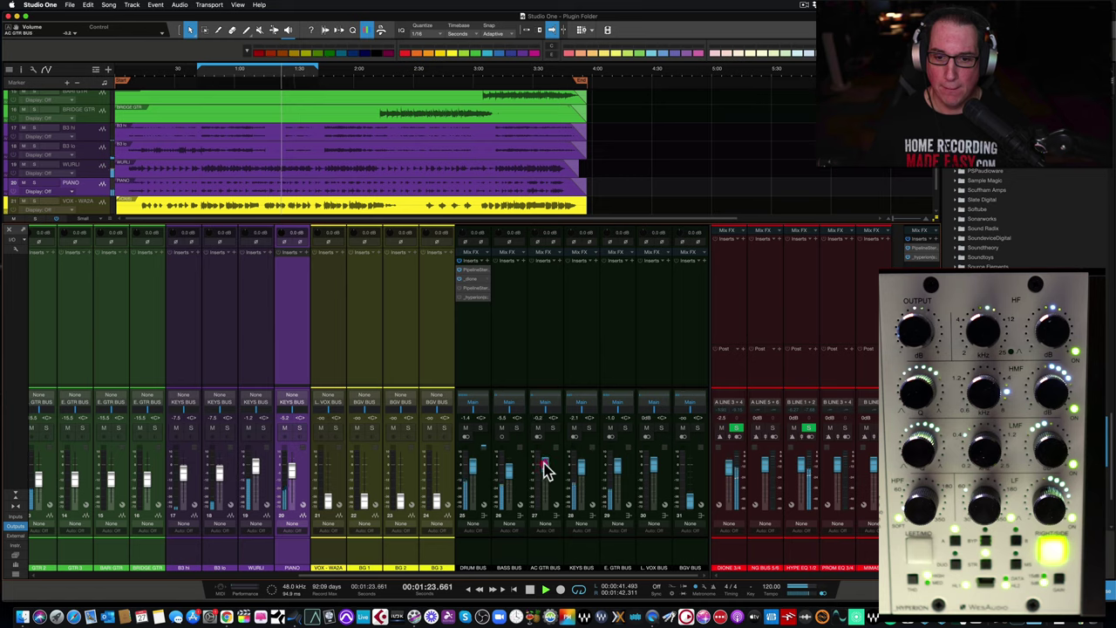
left_click_drag(543, 464, 616, 475)
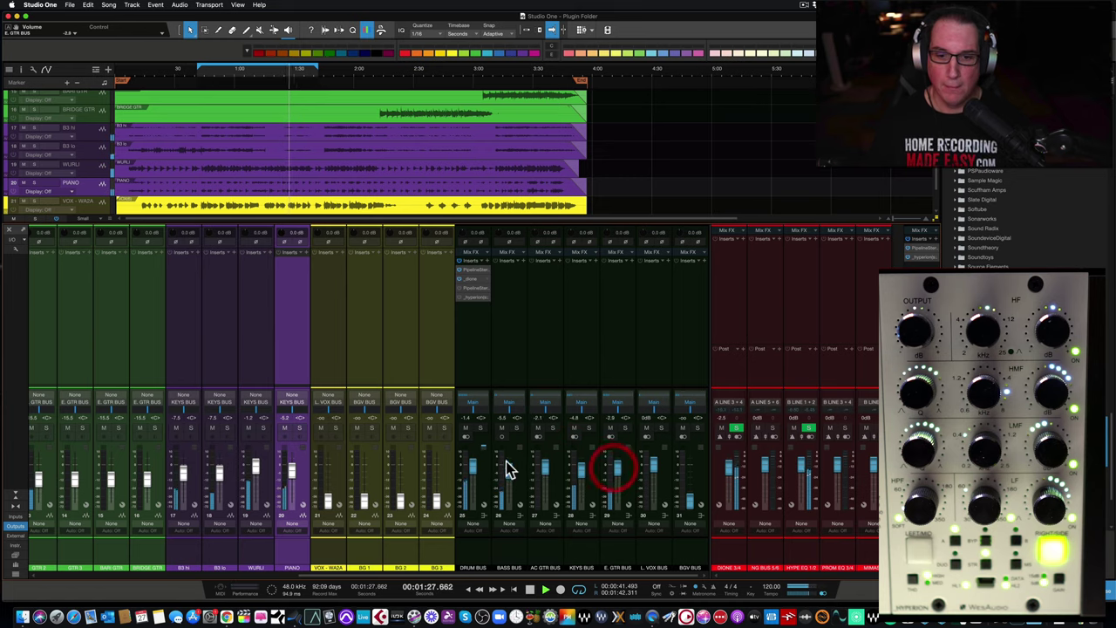
left_click_drag(509, 471, 511, 475)
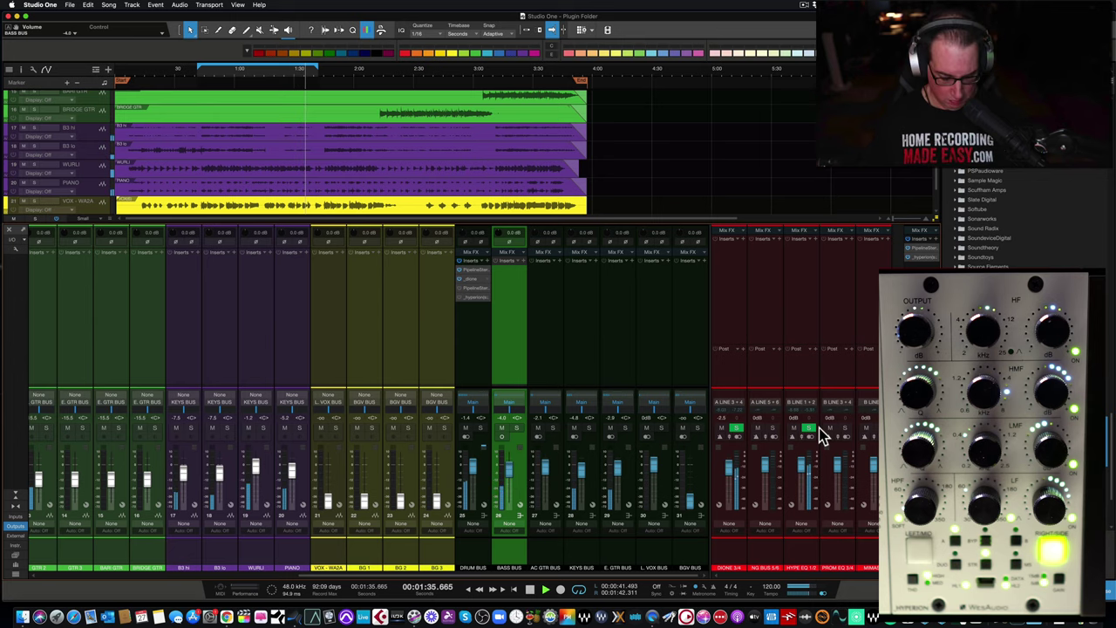
Try to assign the hardware unit with ID 1327 to the Main channel's Hyperion, and close the plug-in window
left_click(924, 262)
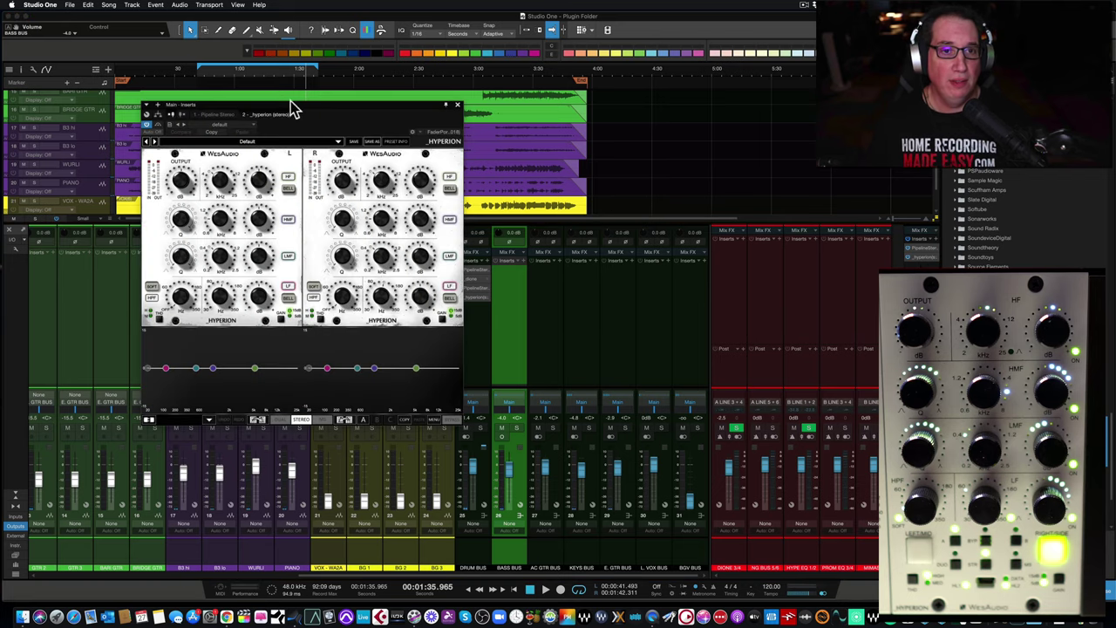
left_click_drag(291, 107, 378, 175)
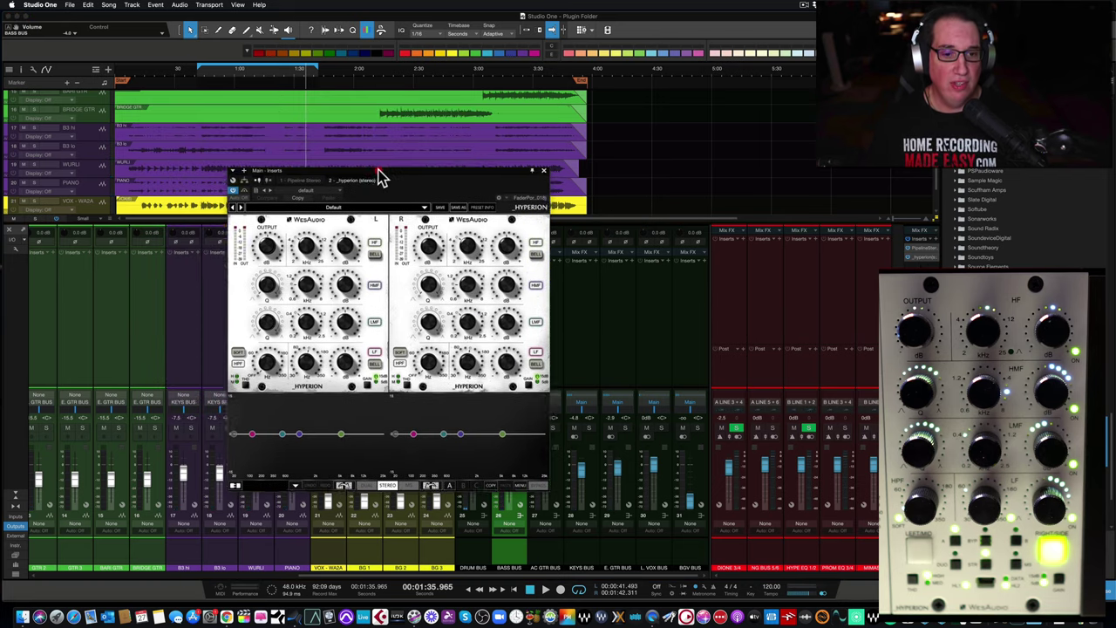
left_click(347, 485)
left_click(293, 489)
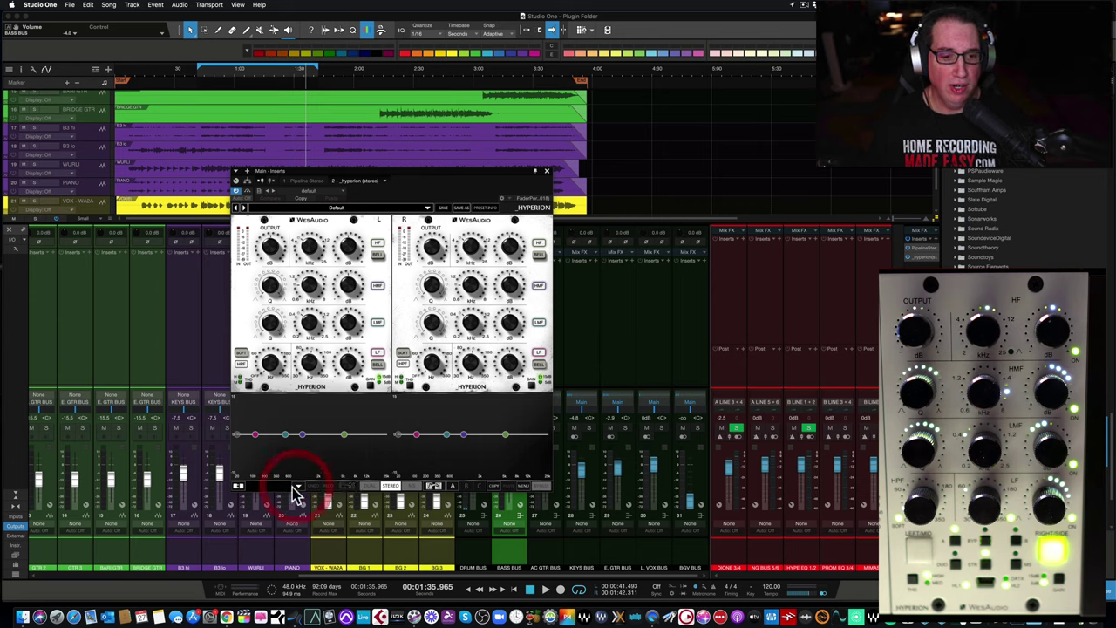
left_click(298, 488)
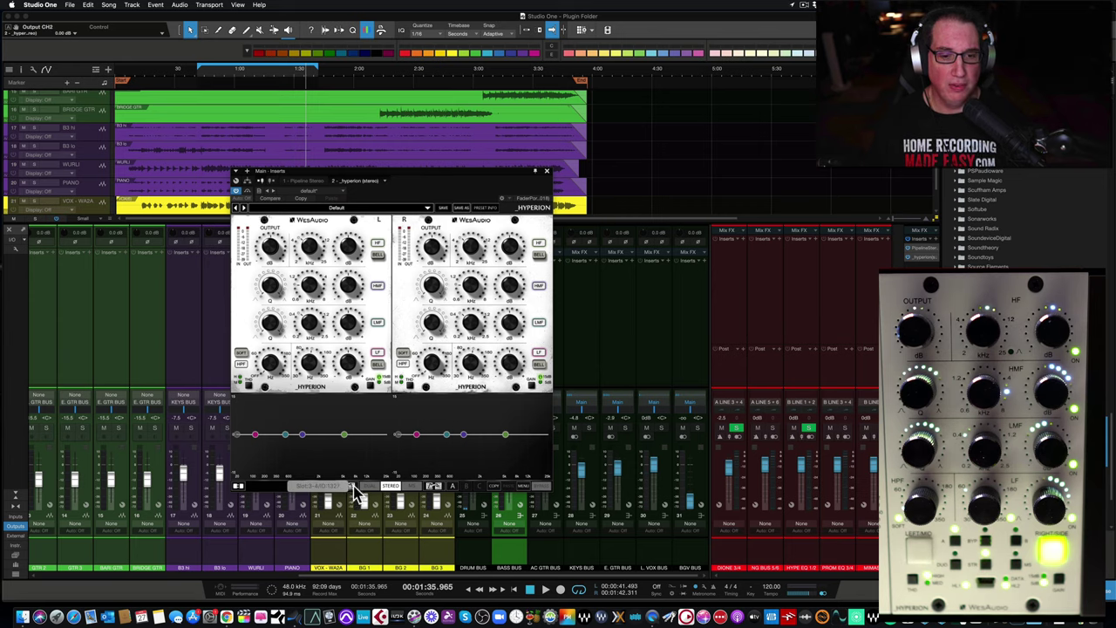
left_click(346, 486)
left_click(299, 486)
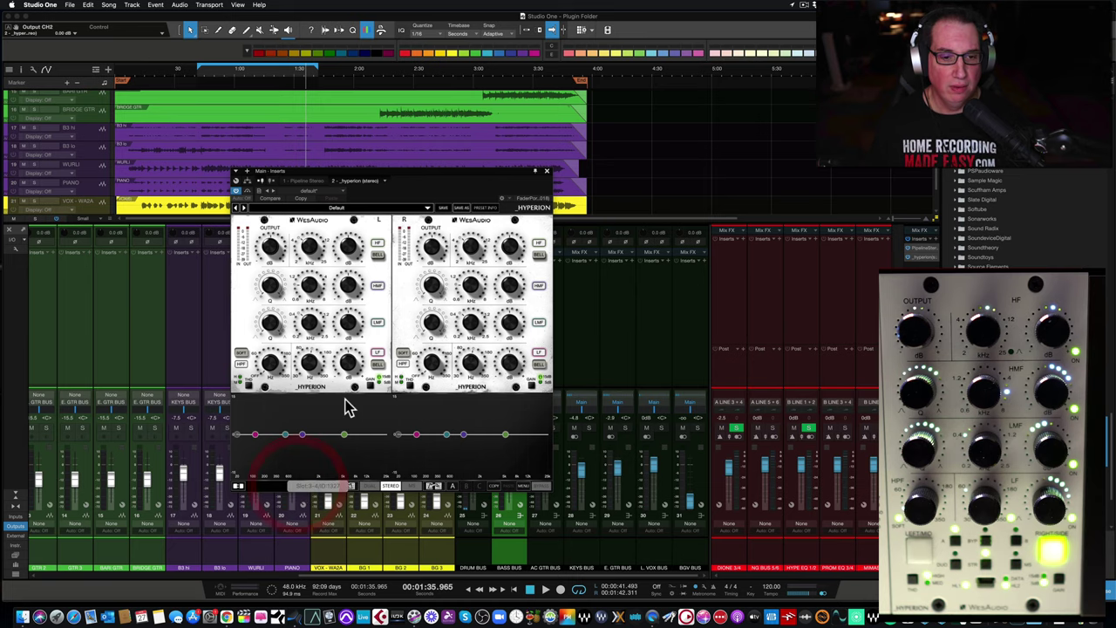
left_click(535, 170)
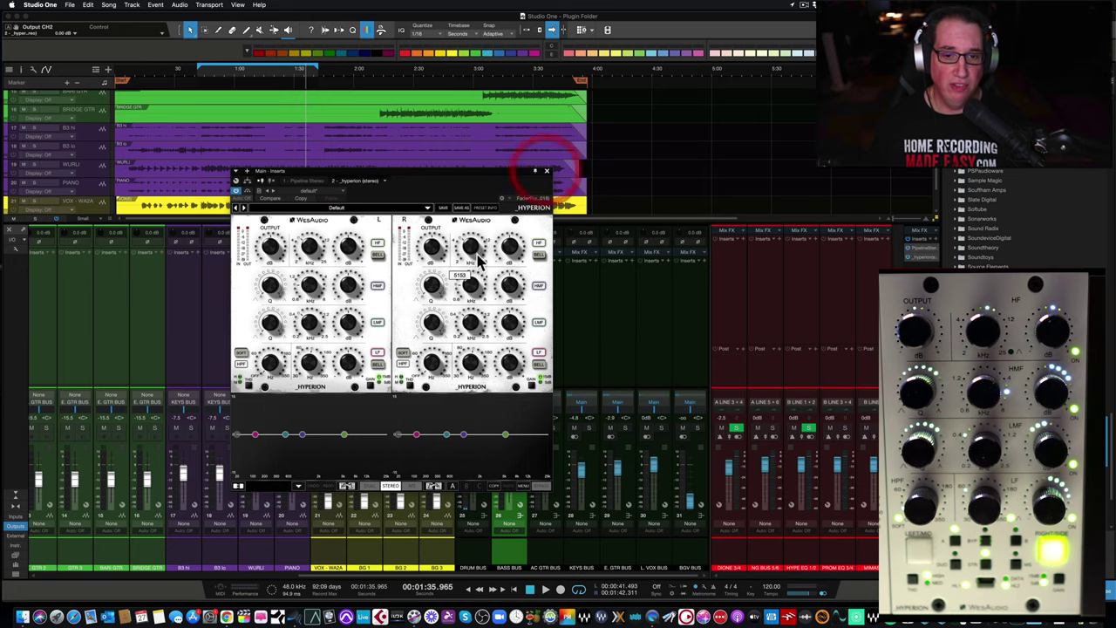
left_click(547, 173)
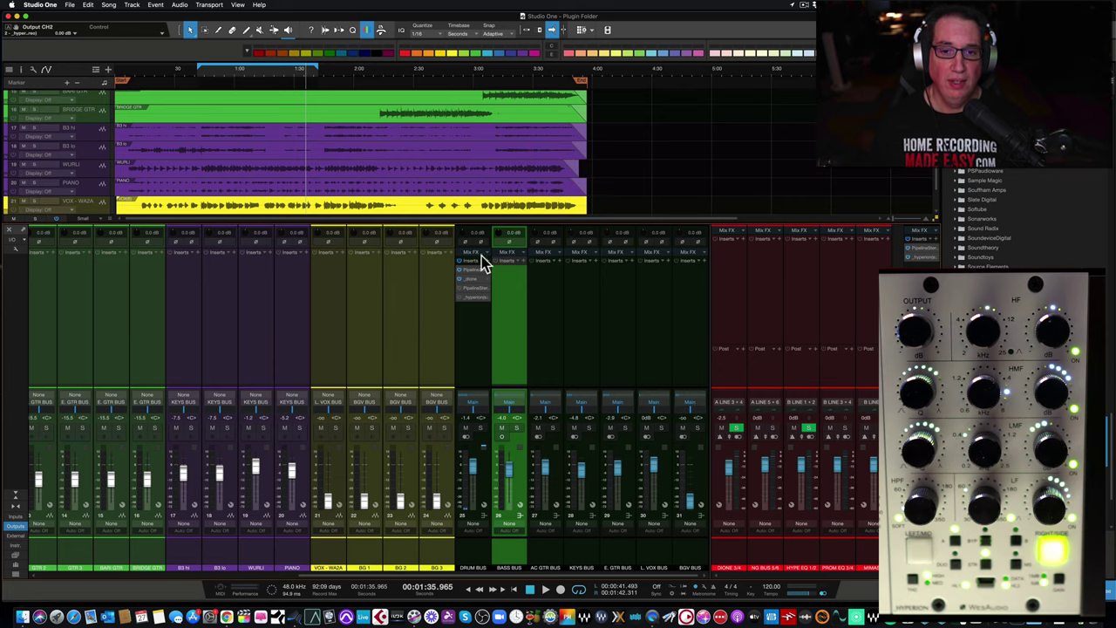
Remove Hyperion from the drum bus and assign hardware unit S3/4 ID:1327 to the Main channel's Hyperion
right_click(480, 298)
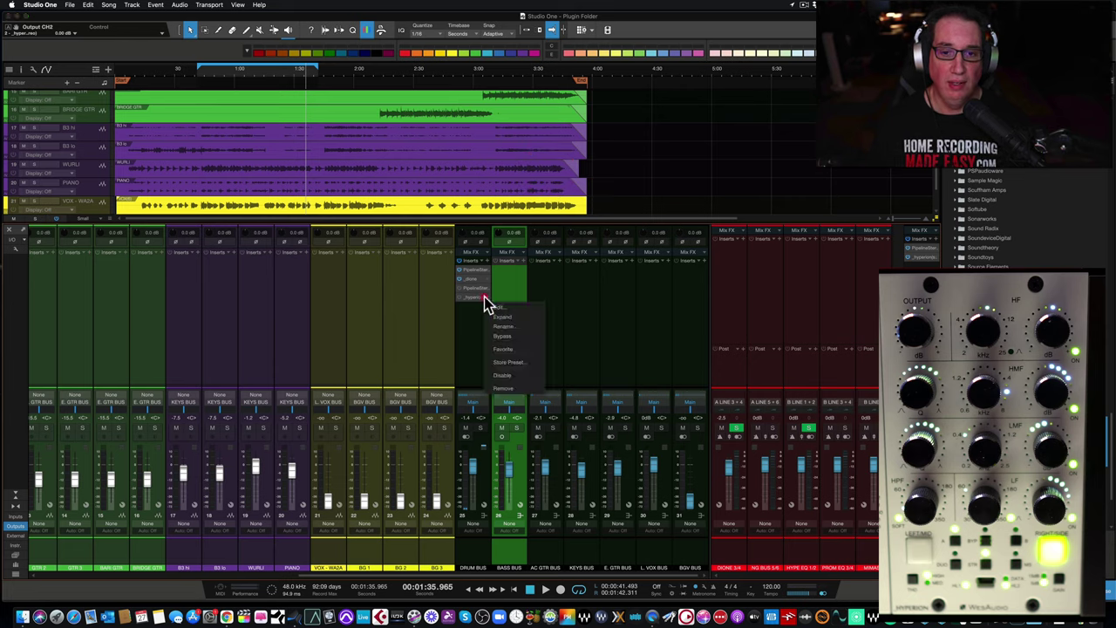
left_click(499, 385)
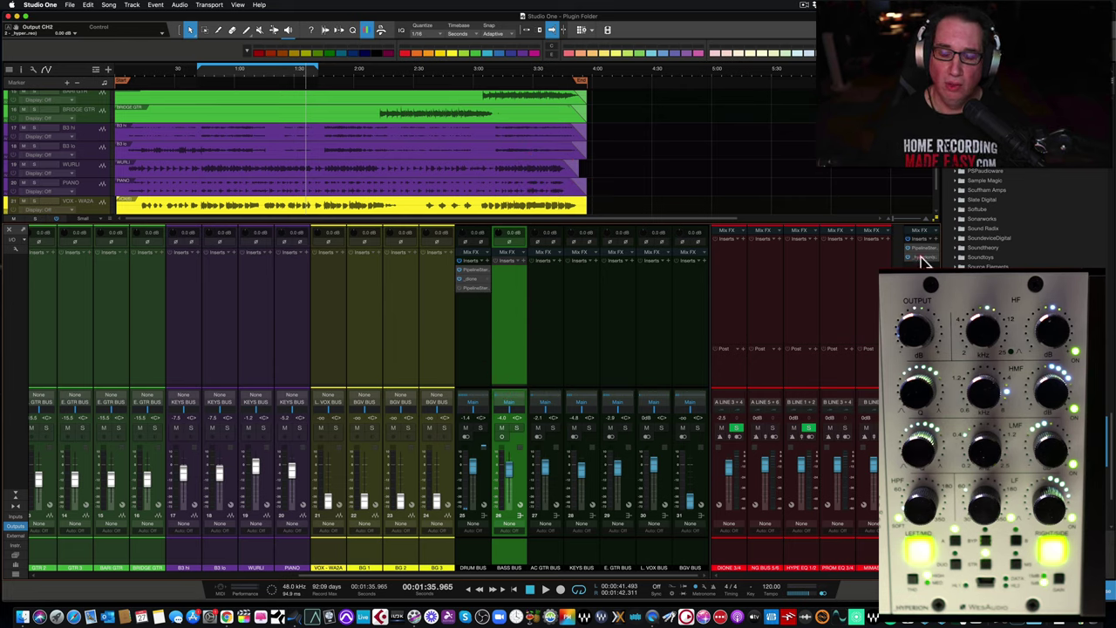
left_click(335, 386)
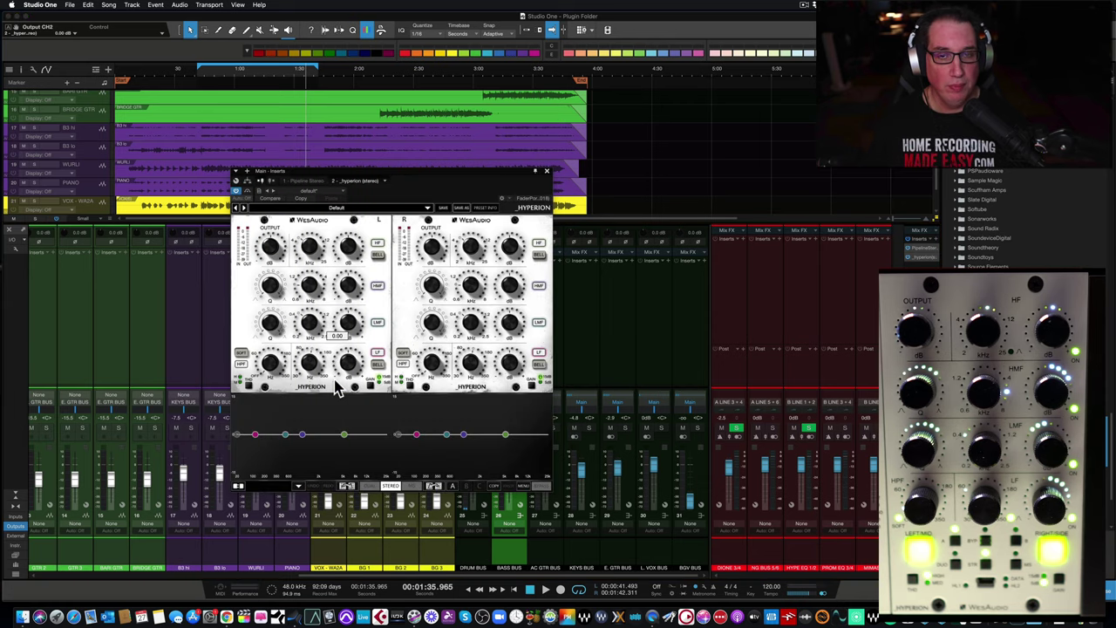
left_click(312, 490)
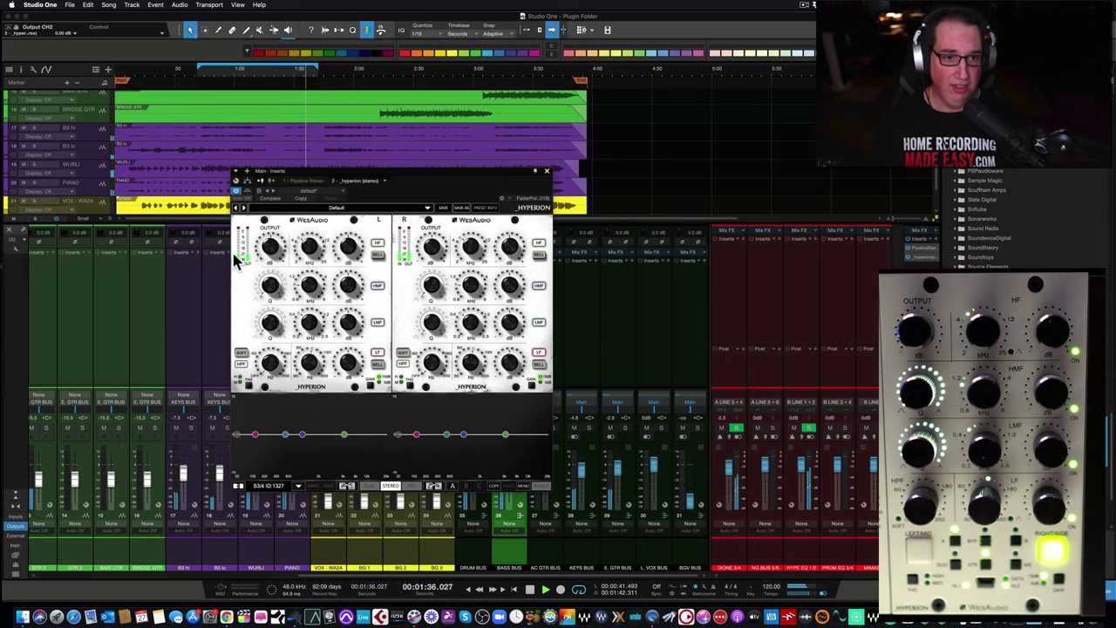
Switch Hyperion's gain range to 5 dB and compare the main mix with the EQ bypassed and active
left_click_drag(361, 178, 365, 166)
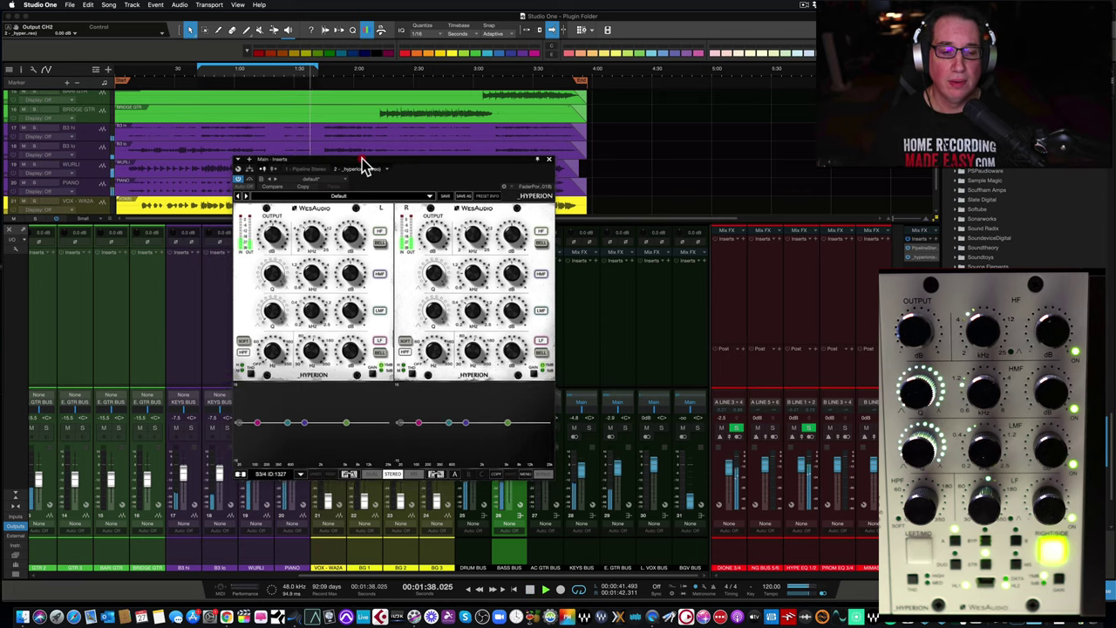
left_click(248, 181)
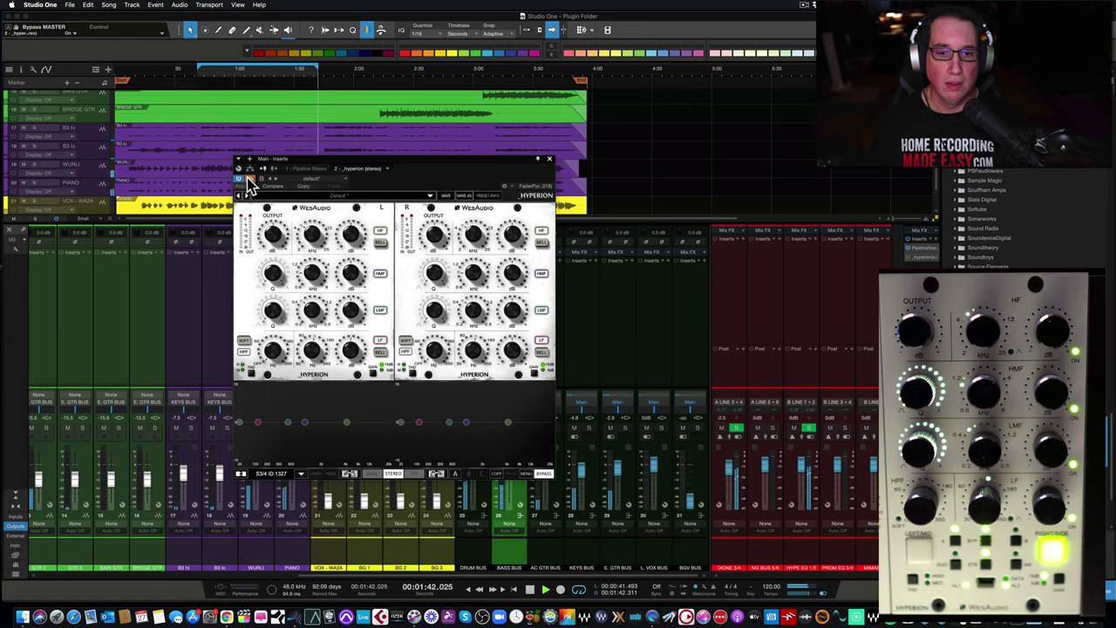
left_click(248, 181)
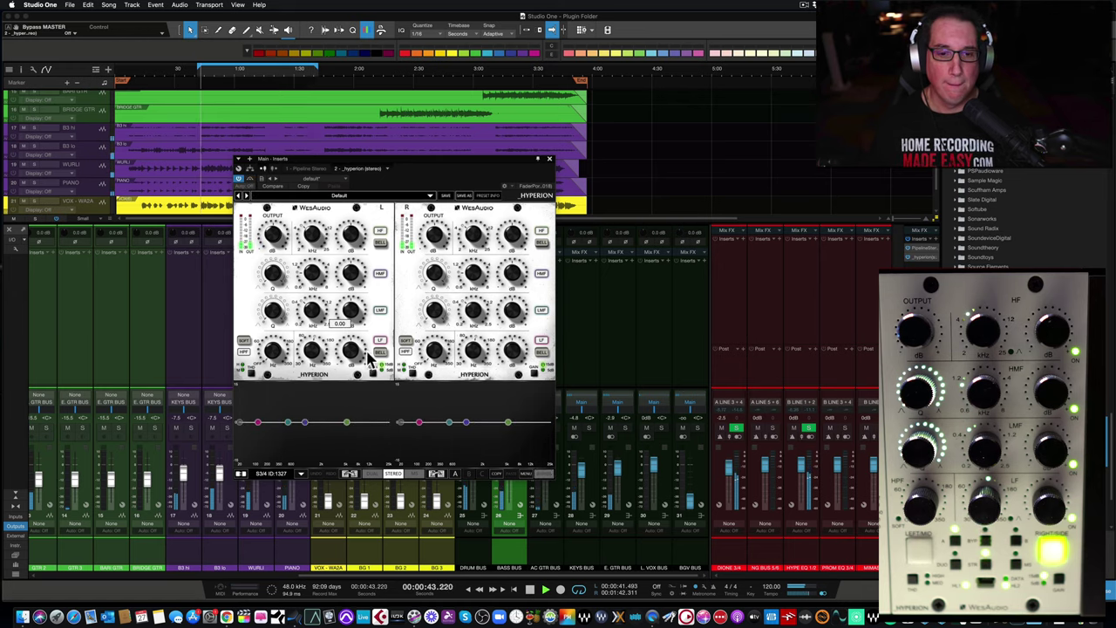
left_click(369, 370)
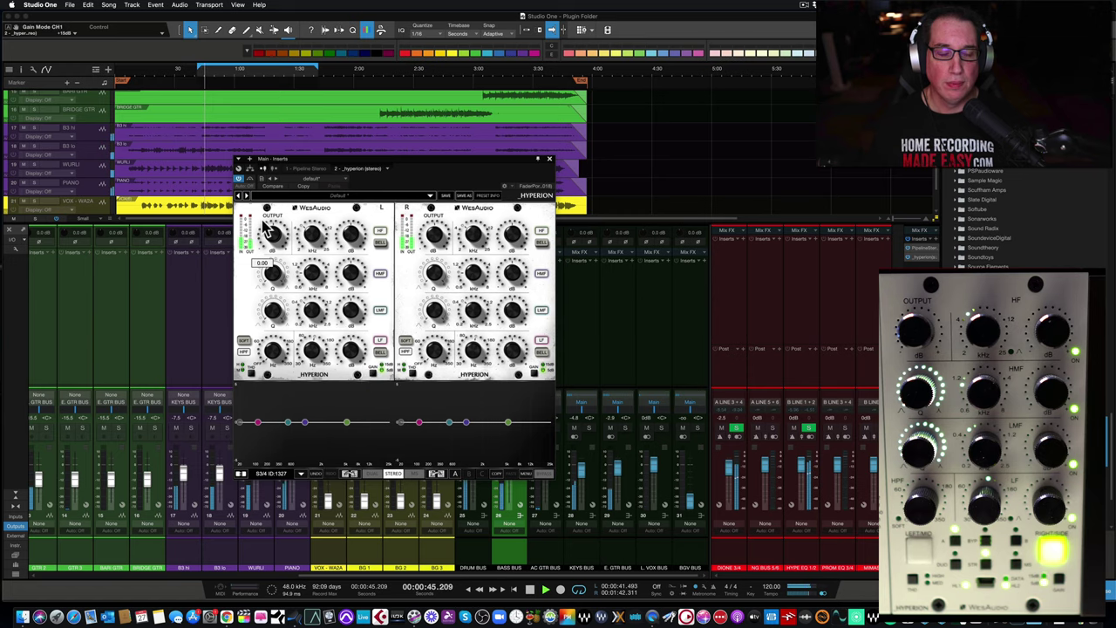
left_click(248, 182)
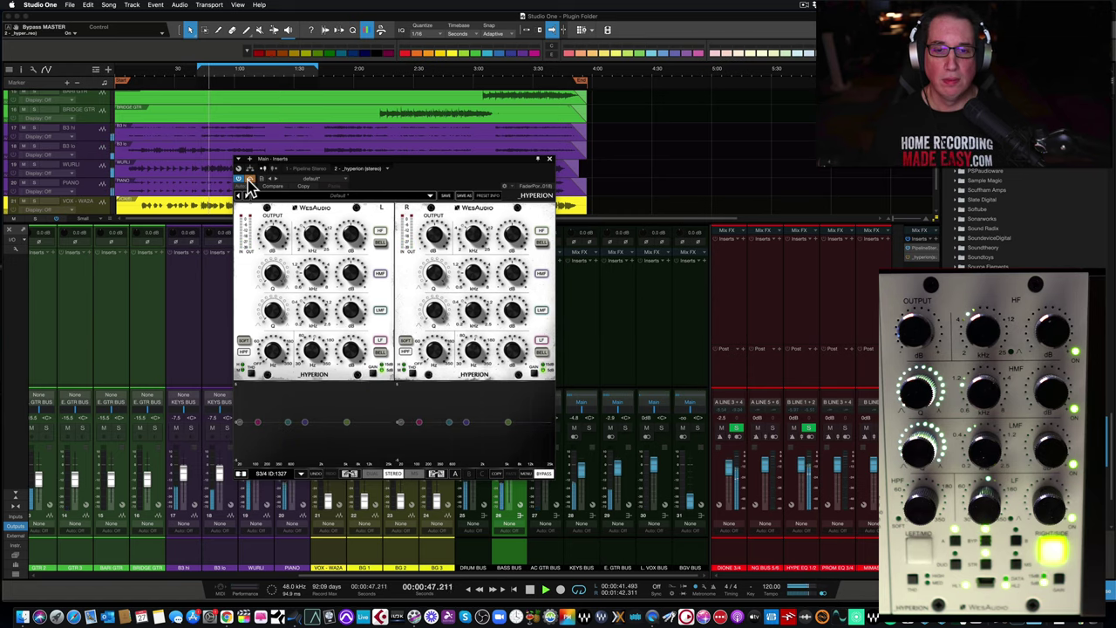
left_click(249, 181)
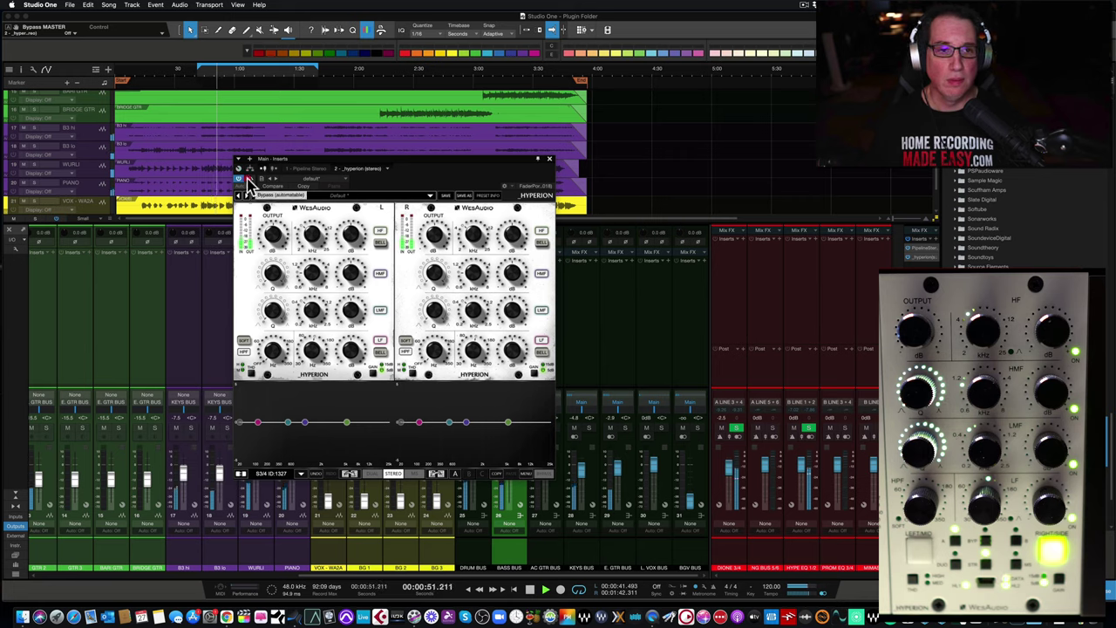
left_click(248, 181)
left_click(248, 181)
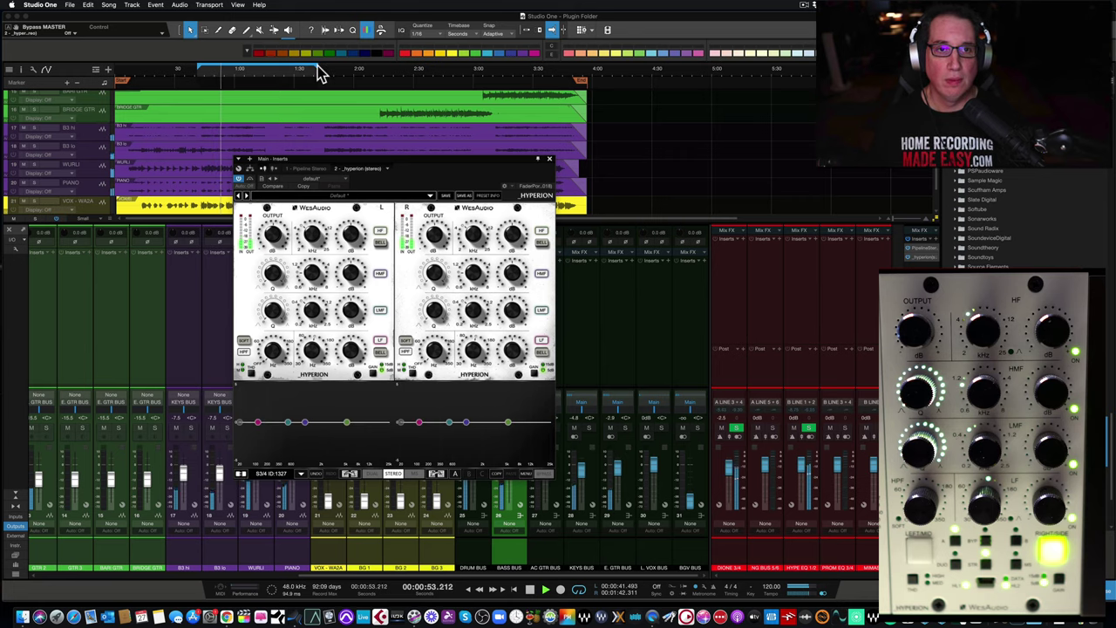
Extend the loop end to about 2:05 and compare Hyperion's THD HIGH setting with bypass during playback
left_click_drag(319, 72, 359, 69)
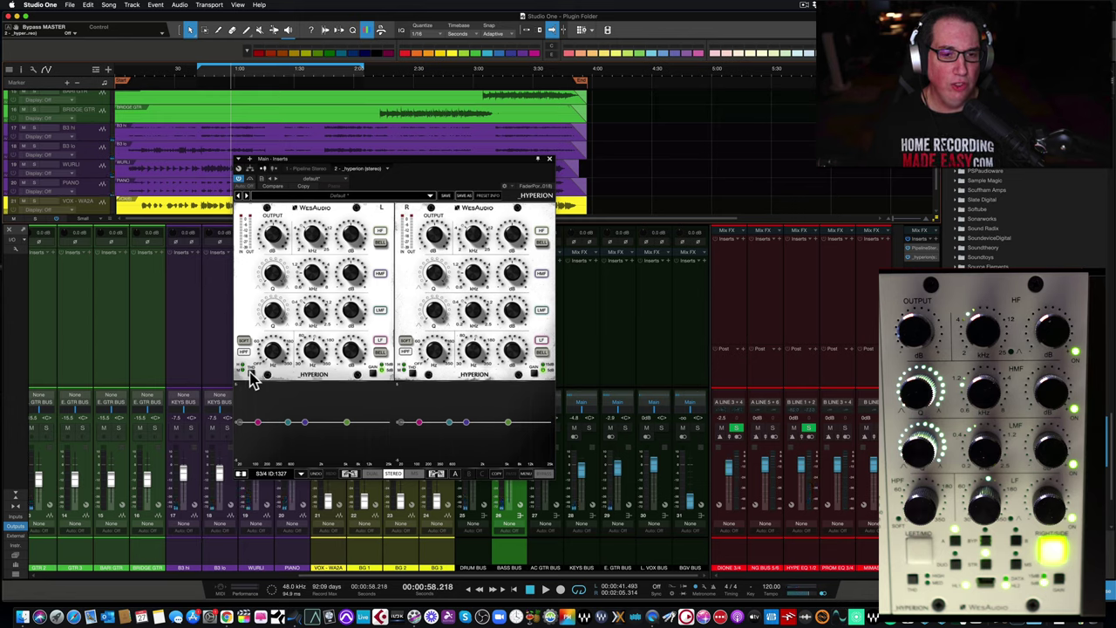
key("space")
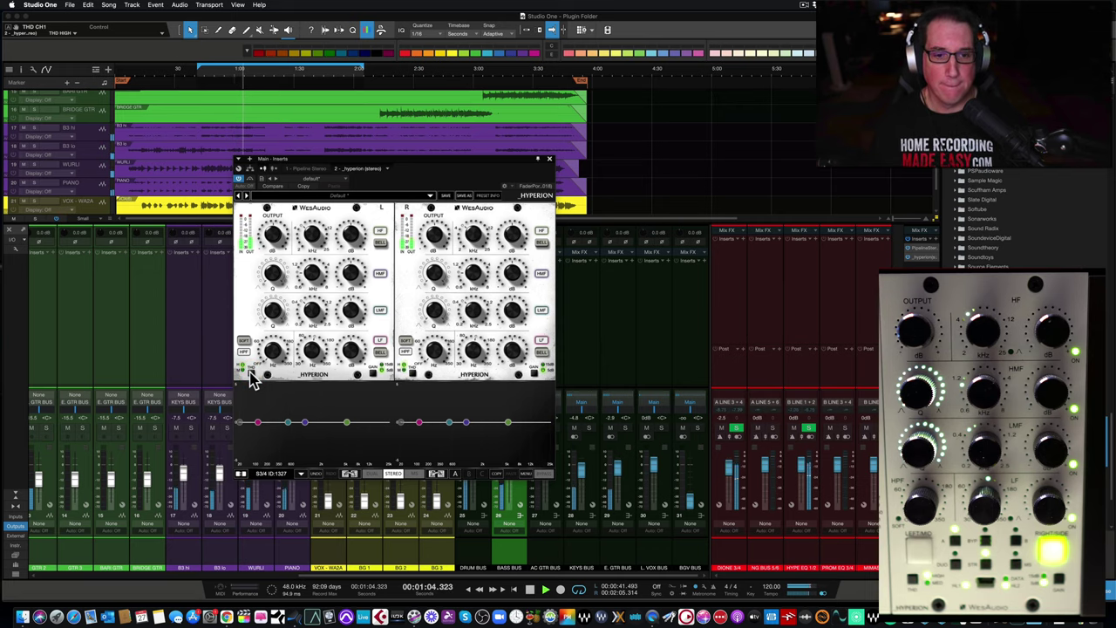
left_click(250, 178)
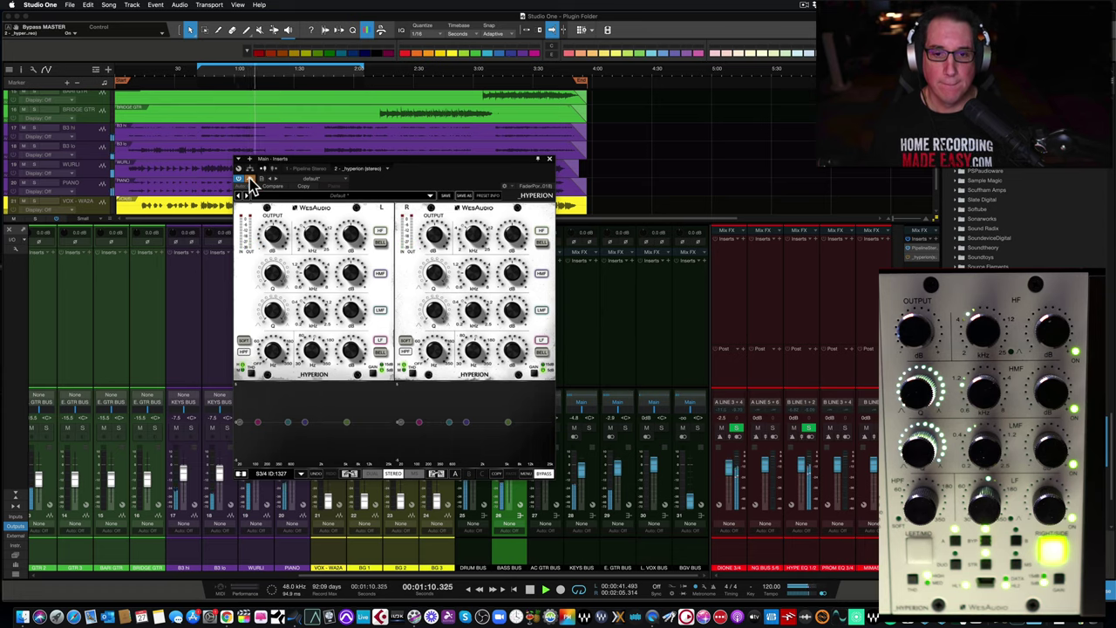
left_click(250, 181)
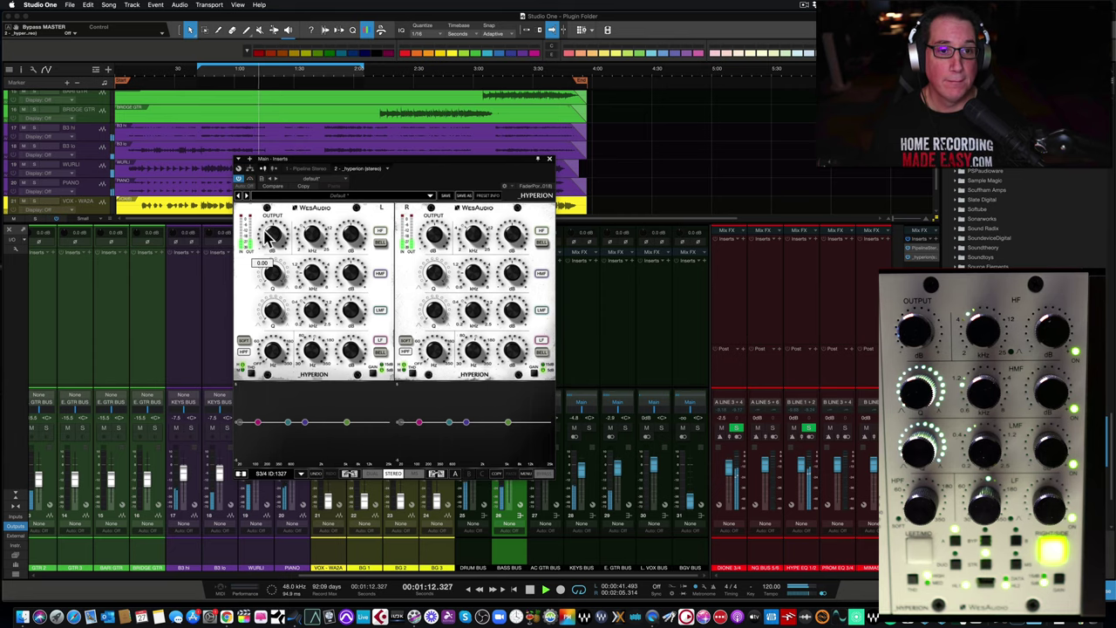
Lower Hyperion's output level to about -0.17 dB and compare the mix with bypass
left_click_drag(265, 235, 266, 251)
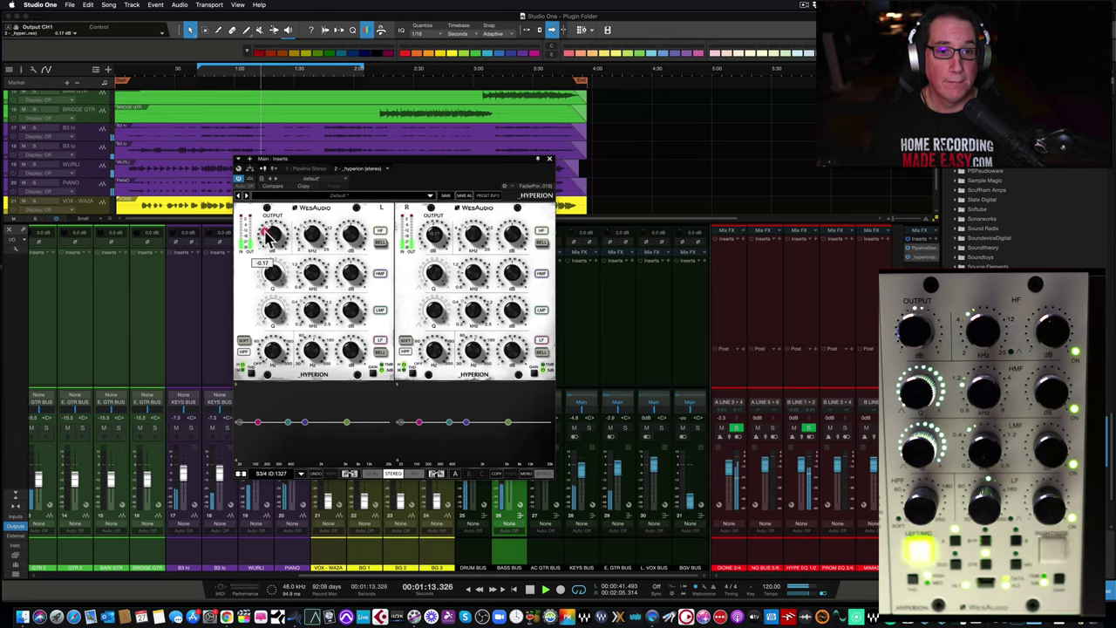
left_click(250, 180)
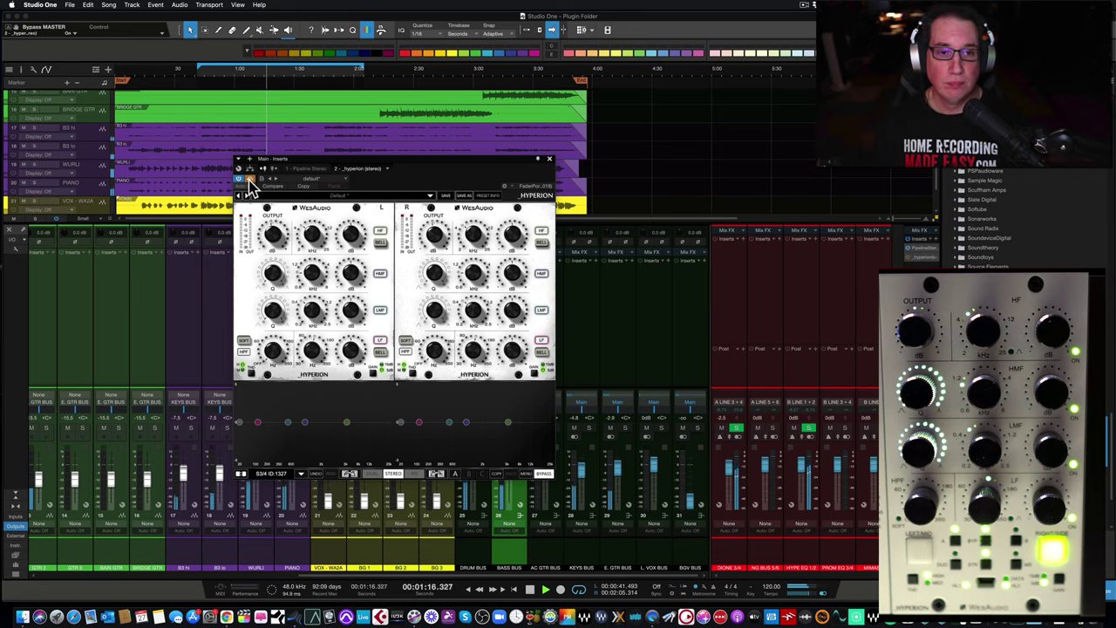
left_click(251, 180)
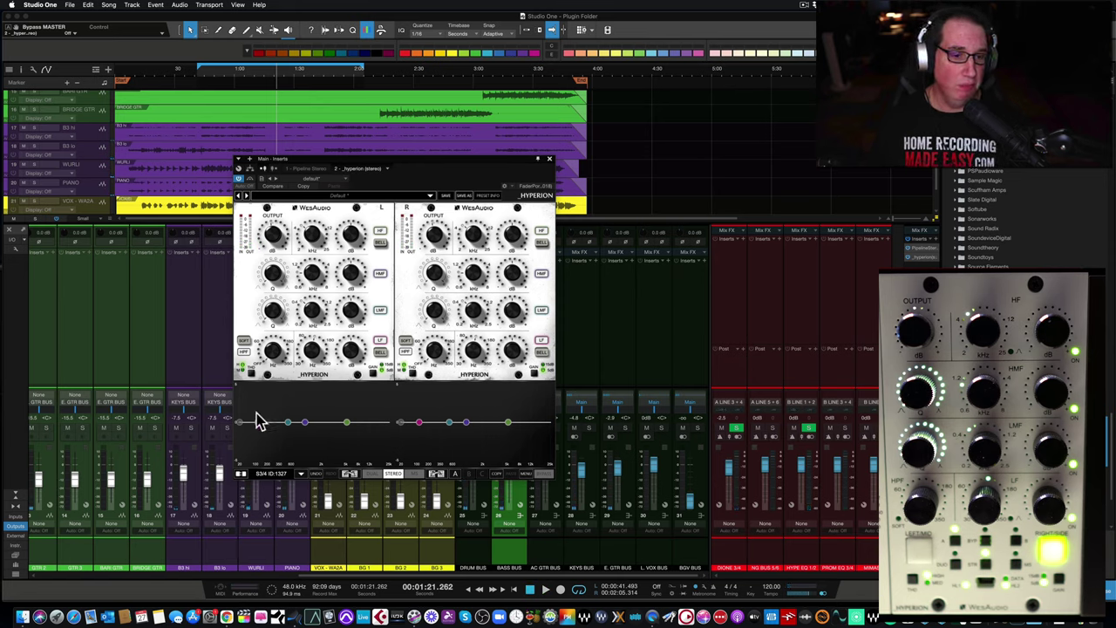
Boost the low band with a bell curve at about 89 Hz and compare the result with bypass
mouse_move(252, 425)
mouse_move(271, 357)
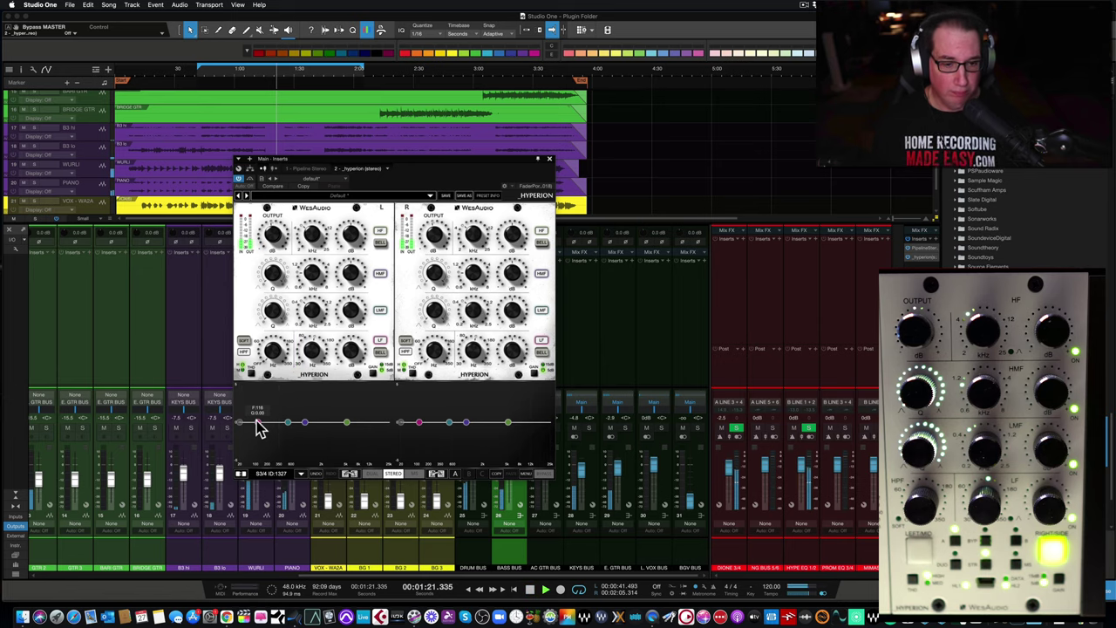
mouse_move(252, 424)
left_mouse_down()
mouse_move(241, 413)
mouse_move(250, 416)
left_mouse_up()
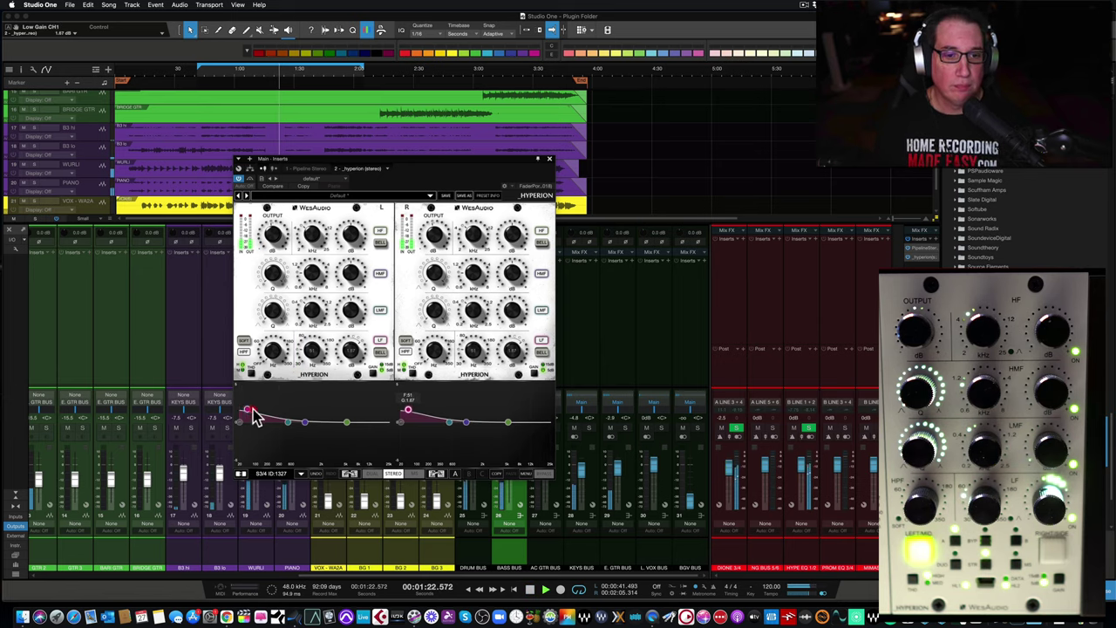
left_click(381, 352)
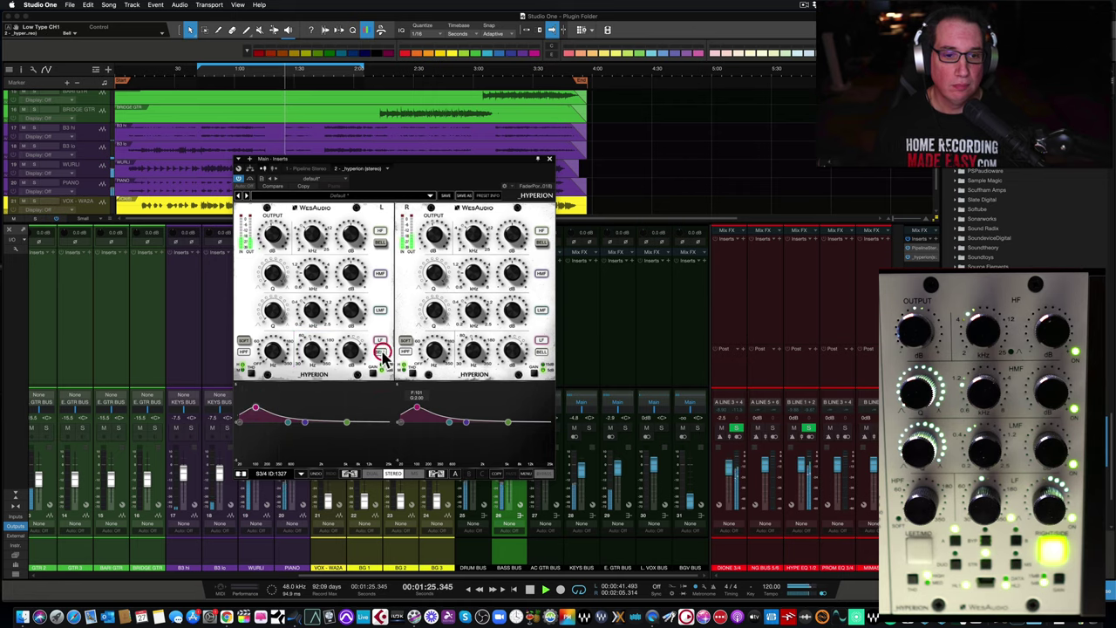
mouse_move(242, 410)
left_mouse_down()
mouse_move(252, 403)
mouse_move(251, 414)
left_mouse_up()
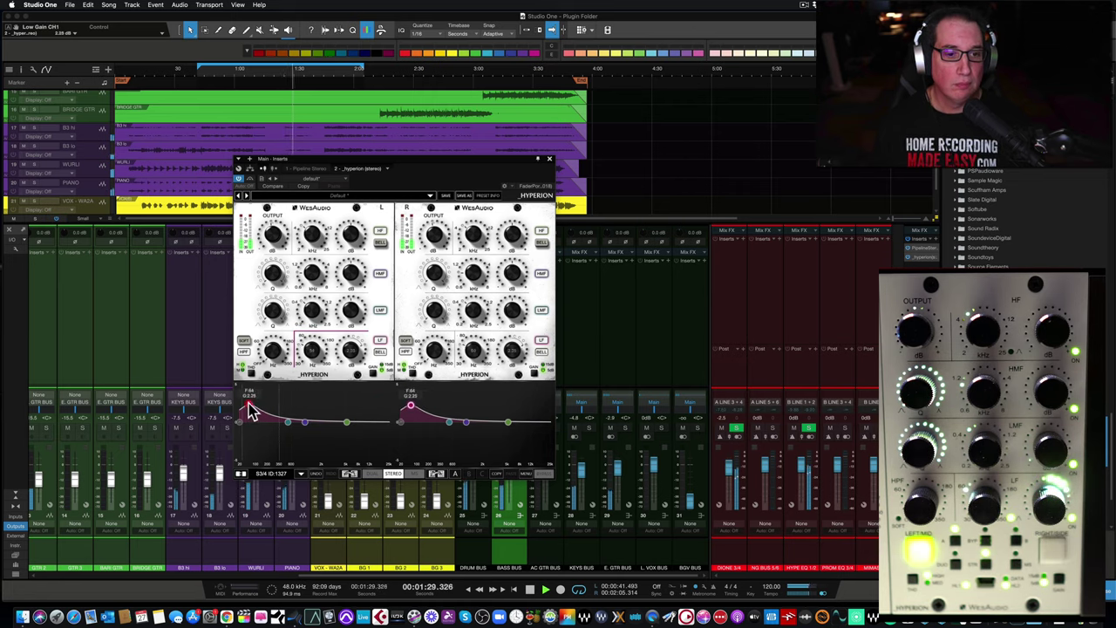
left_click_drag(251, 413, 251, 401)
left_click(239, 179)
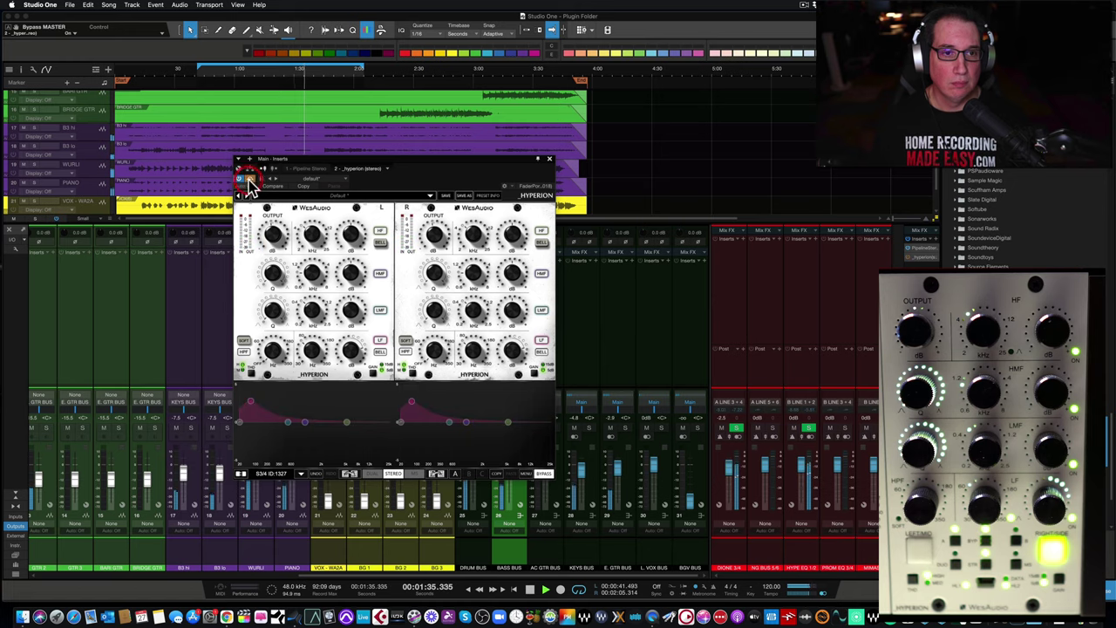
left_click(240, 179)
Sweep the low-mid band with a narrow boost, settling on a cut of about 2.3 dB at 471 Hz with a Q of about 2.0
mouse_move(286, 427)
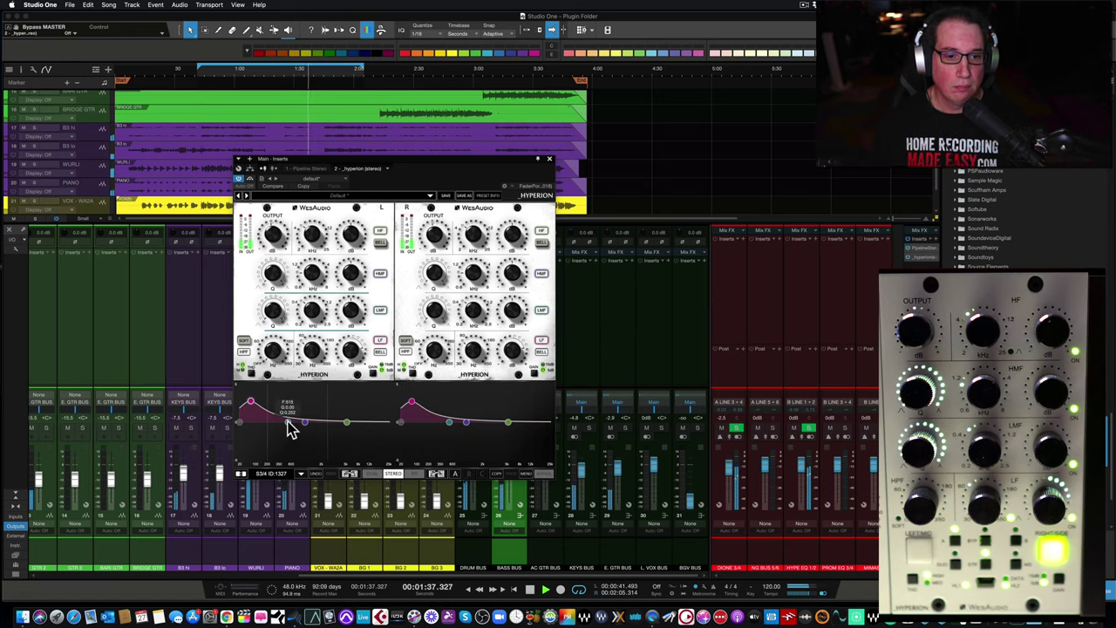
left_click_drag(291, 427, 294, 417)
left_click_drag(270, 316, 277, 255)
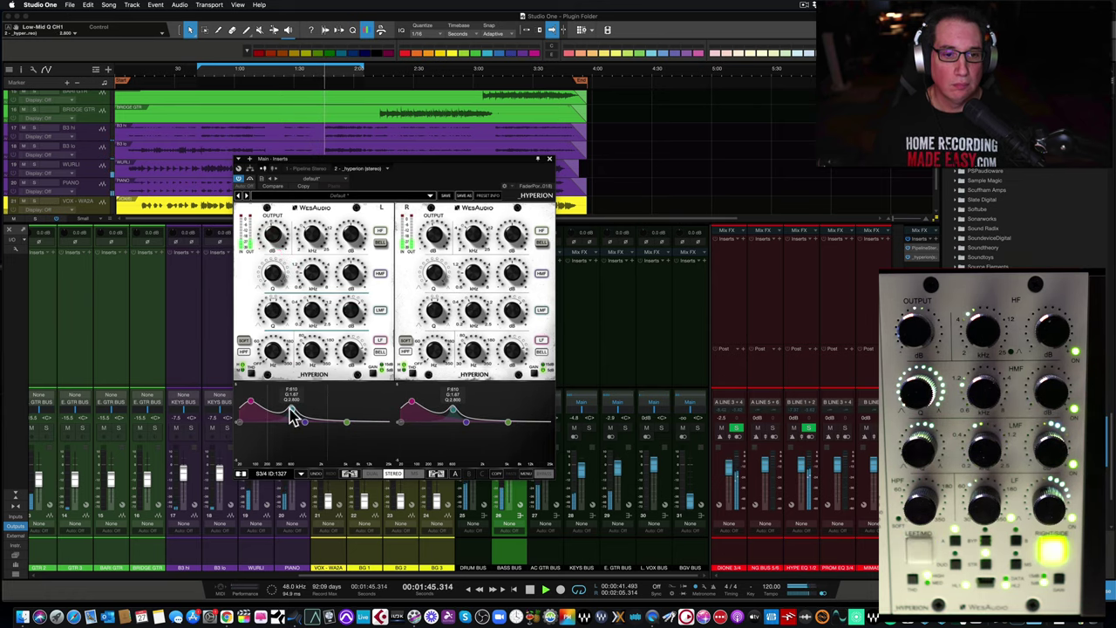
left_click_drag(294, 410, 279, 387)
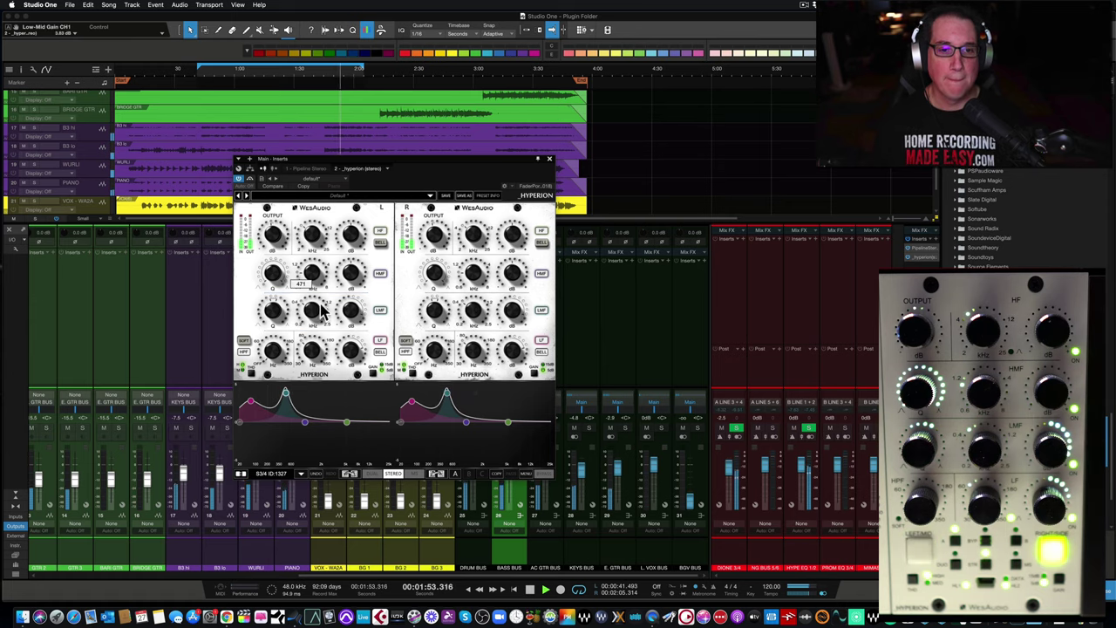
left_click_drag(351, 312, 347, 351)
left_click_drag(273, 312, 270, 324)
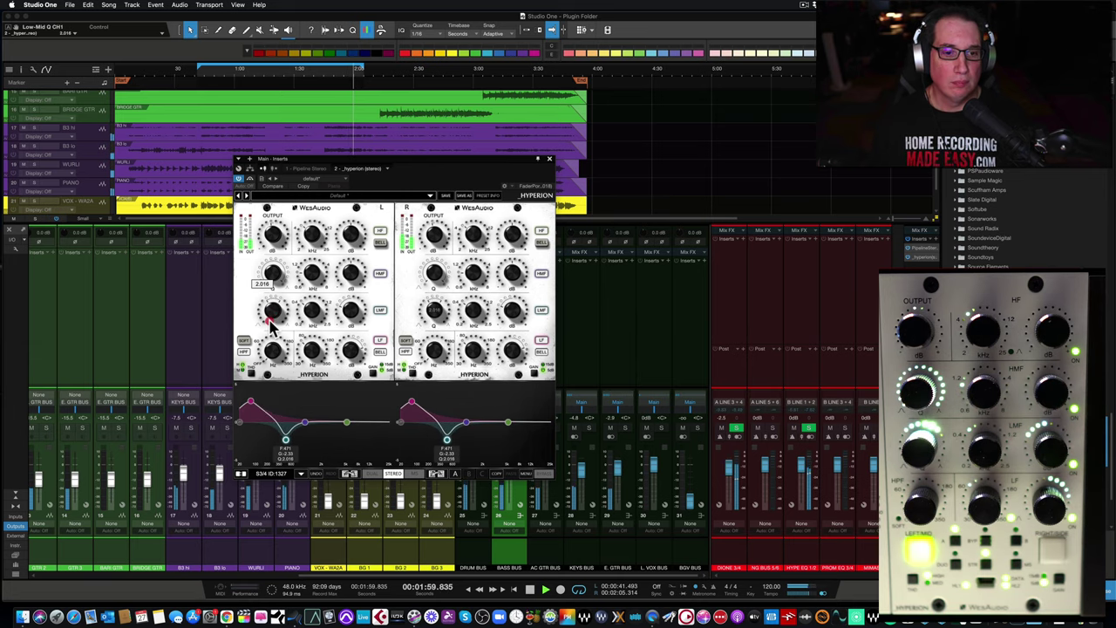
Boost the high band by about 2.67 dB around 6 kHz and compare the full EQ curve with bypass
left_click(347, 422)
mouse_move(312, 237)
left_mouse_down()
mouse_move(348, 232)
mouse_move(306, 240)
left_mouse_up()
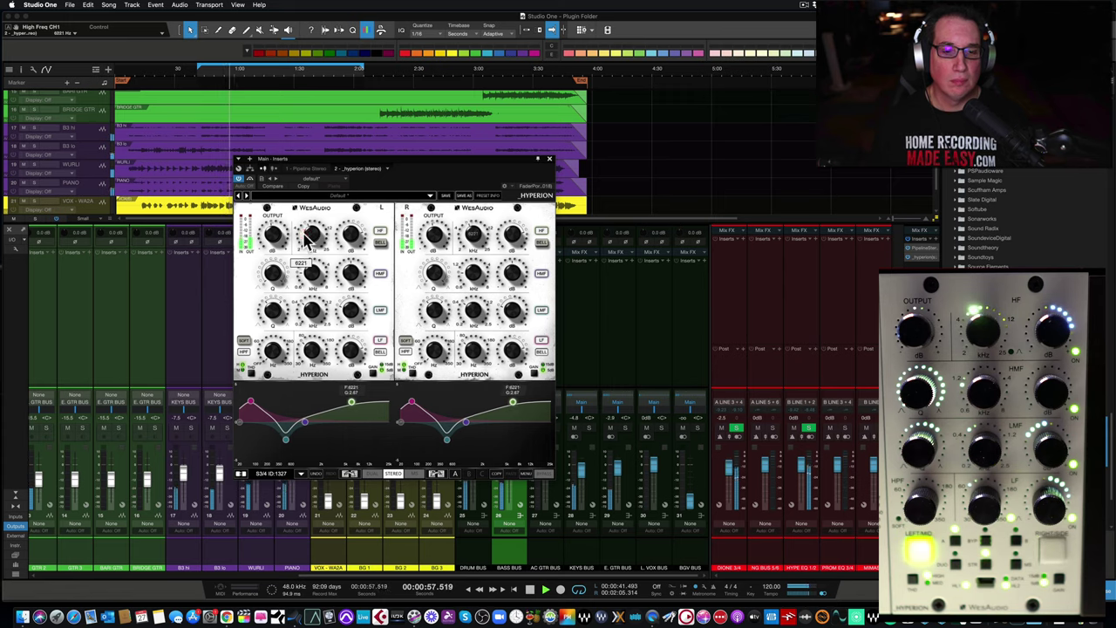
left_click(251, 180)
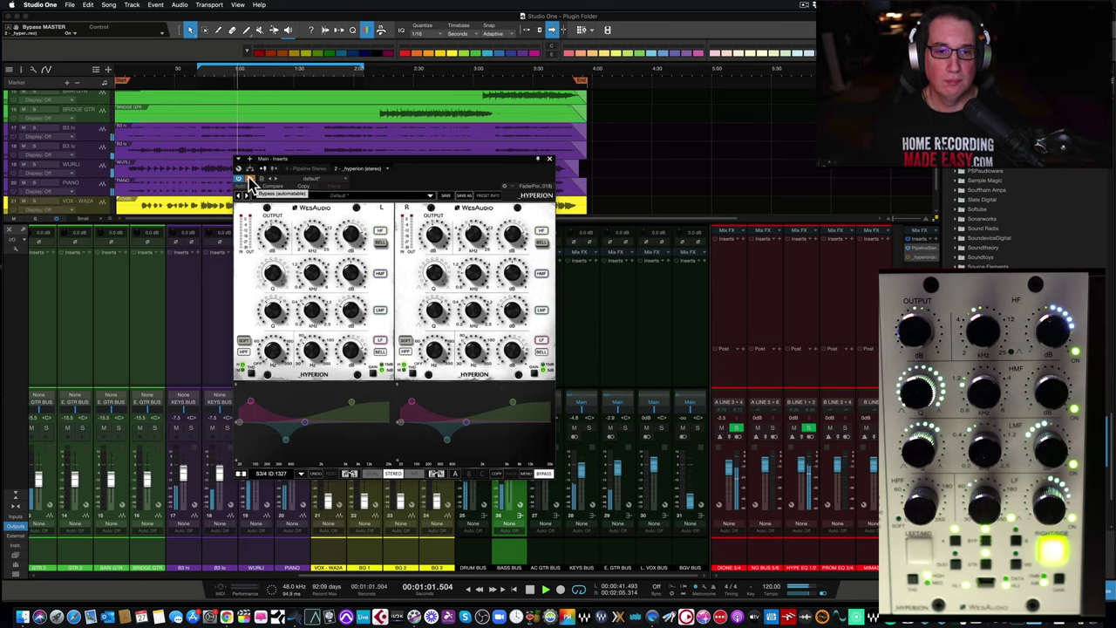
left_click(251, 180)
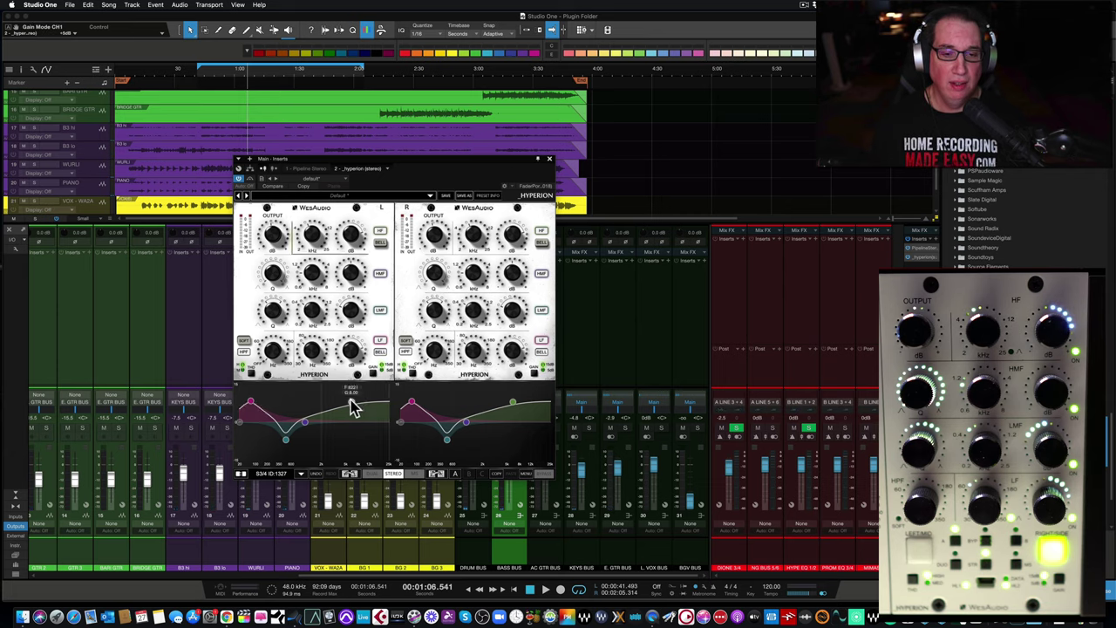
In the 15 dB gain range, reduce the high band boost to 4.00 dB and deepen the low-mid cut slightly
mouse_move(348, 410)
left_mouse_down()
mouse_move(348, 392)
mouse_move(353, 407)
left_mouse_up()
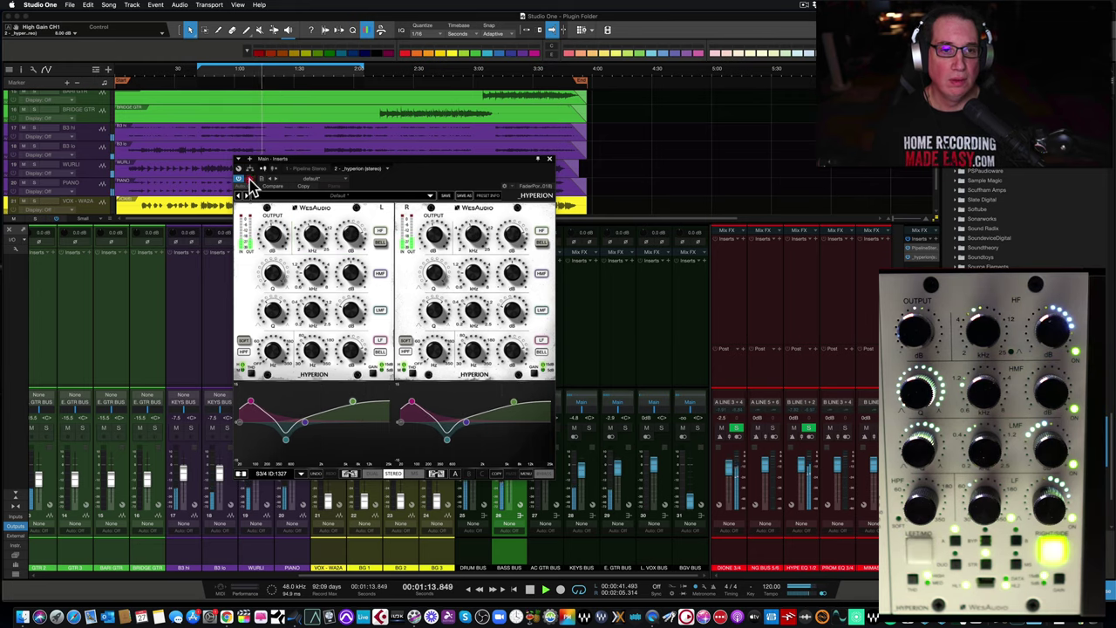
left_click_drag(351, 406, 350, 411)
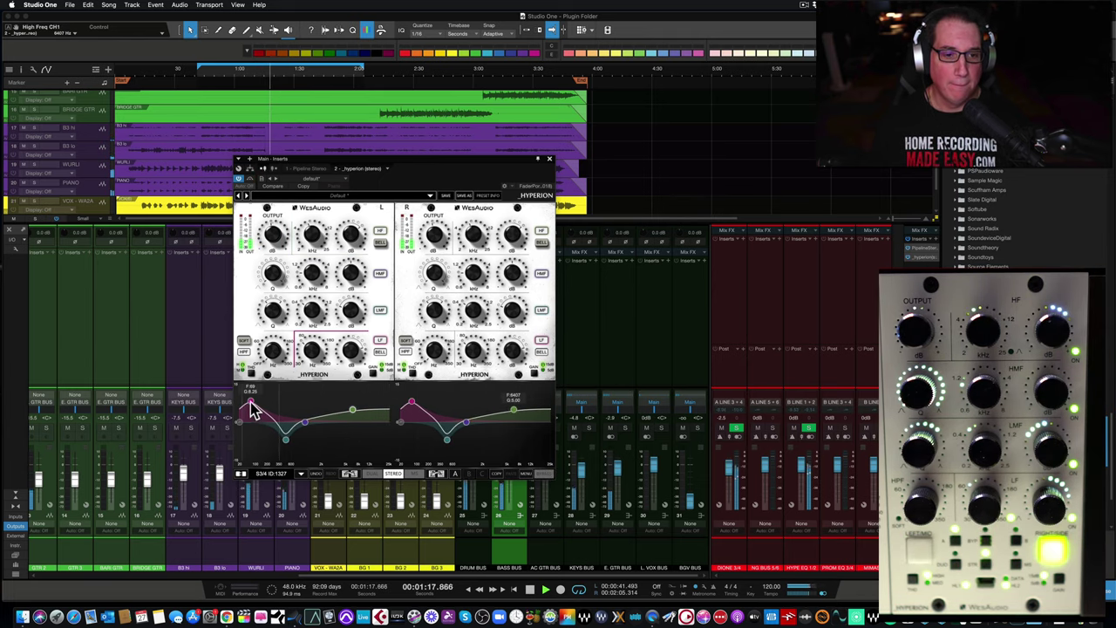
left_click_drag(286, 446, 287, 451)
left_click_drag(350, 416, 349, 416)
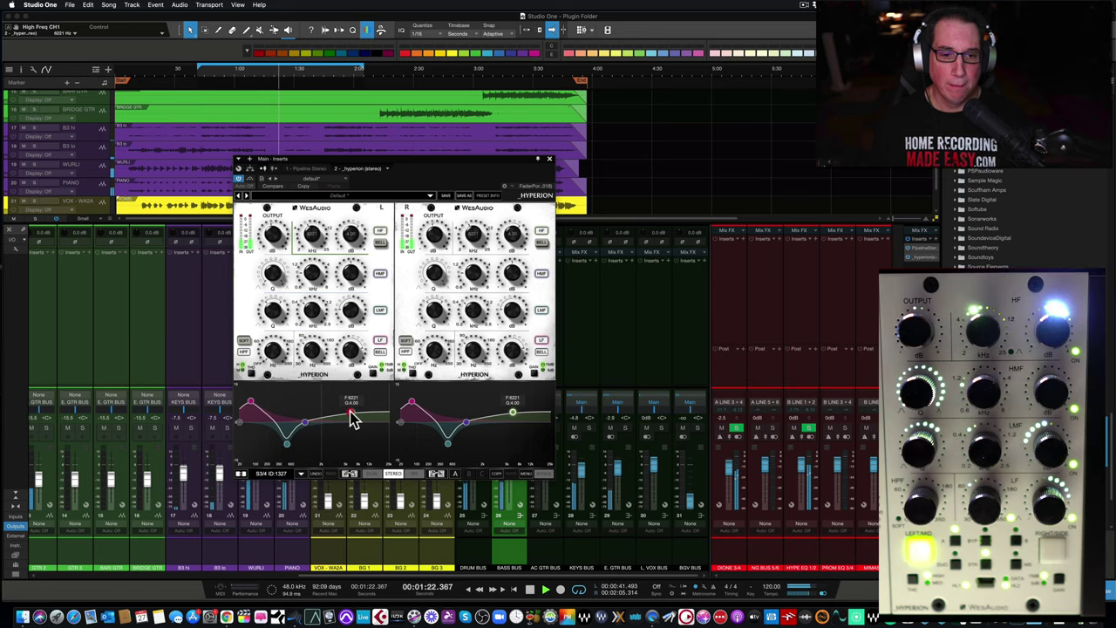
Set Hyperion's THD to MED and compare the processed mix with bypass
left_click(250, 369)
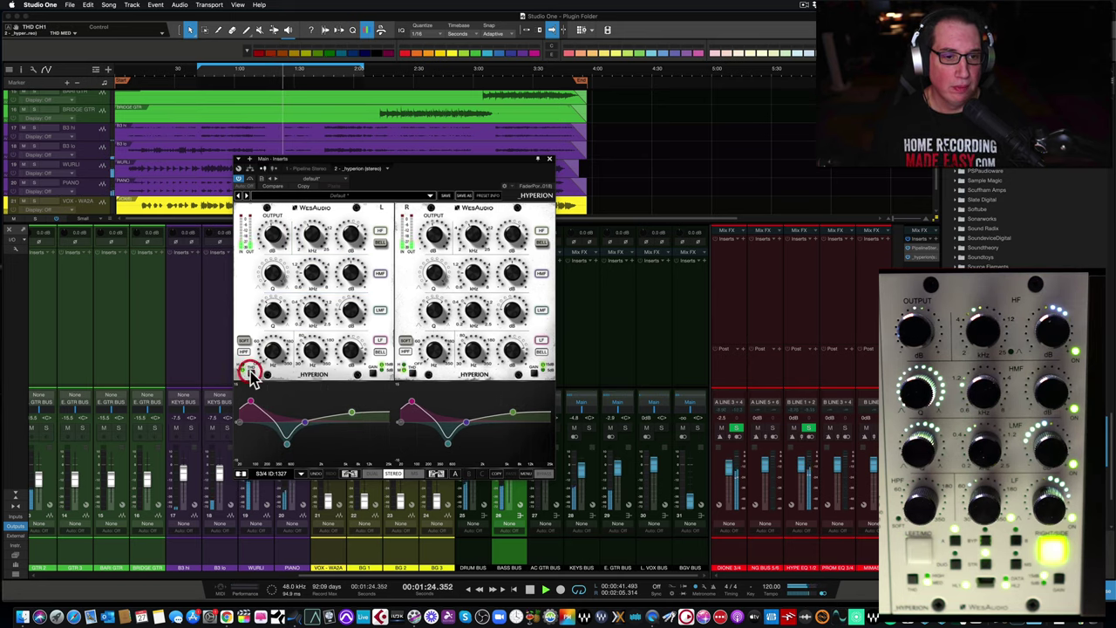
left_click(250, 180)
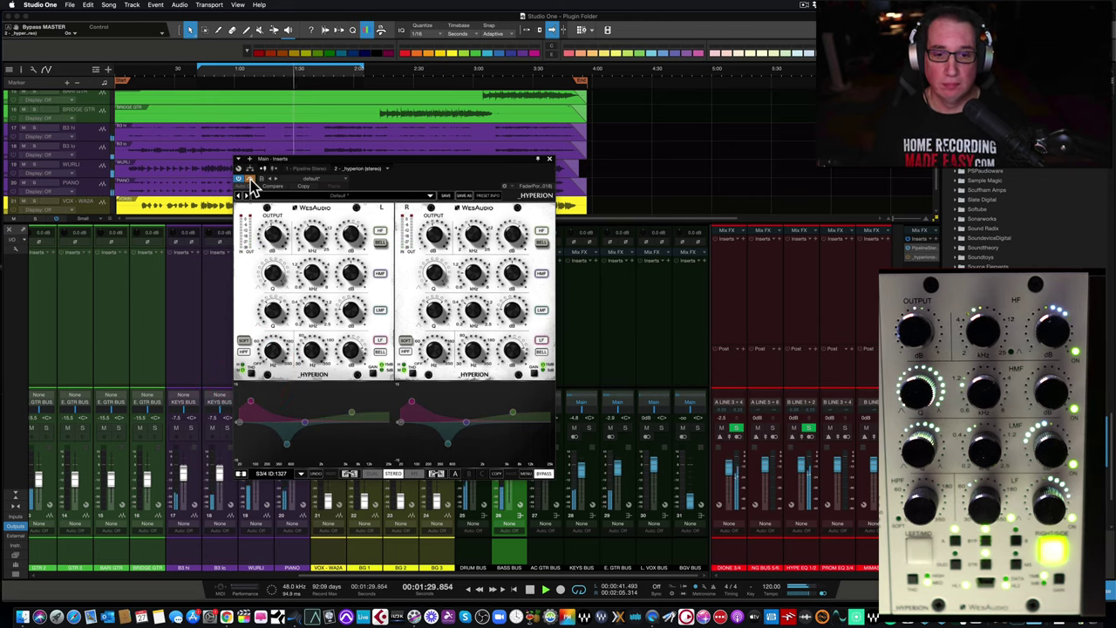
left_click(250, 180)
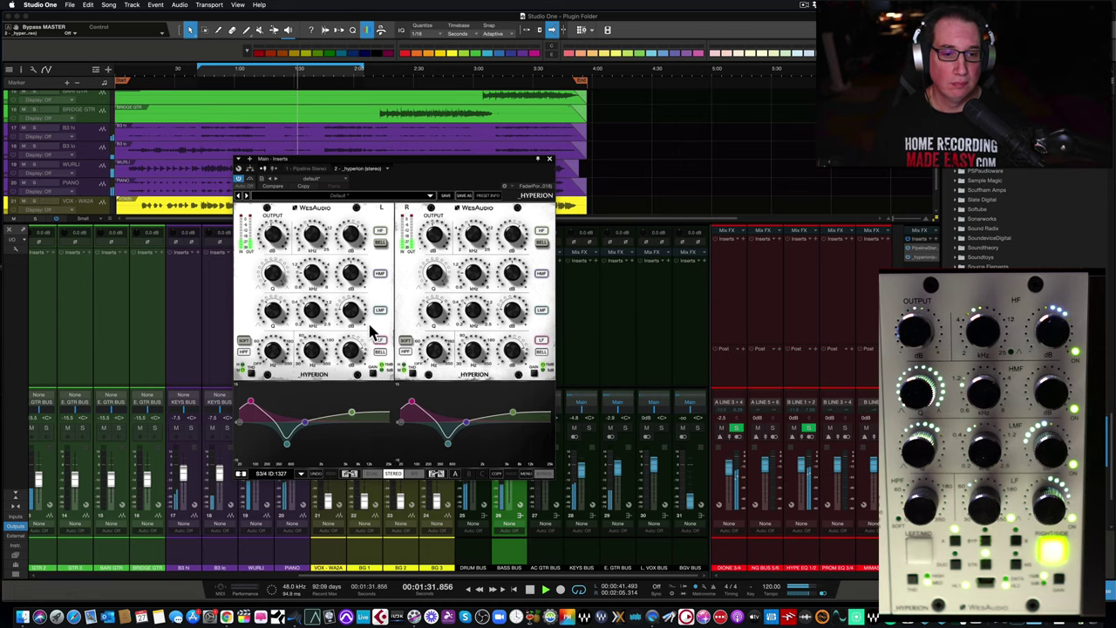
Move the high band down to about 5525 Hz with a slightly smaller boost and compare the mix with bypass
left_click(351, 412)
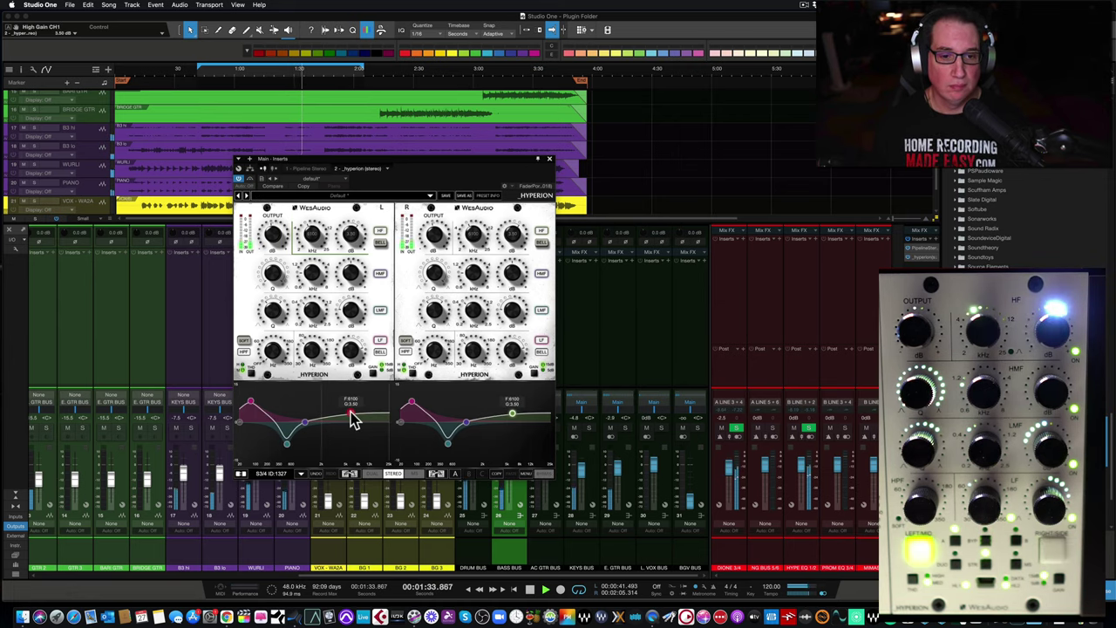
left_click_drag(352, 421, 349, 414)
left_click(249, 180)
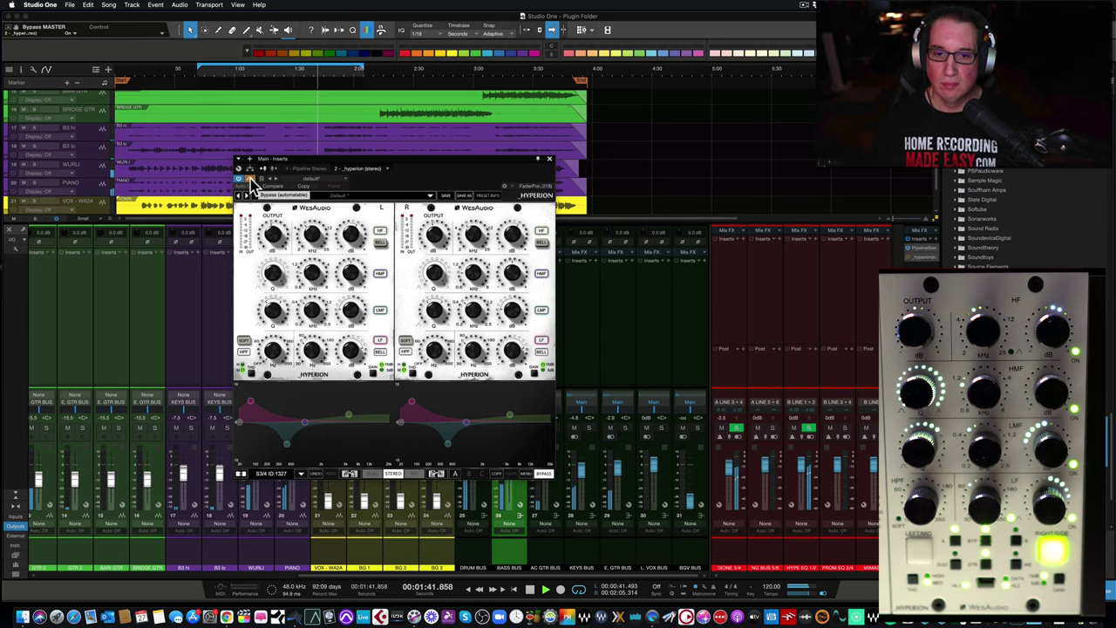
left_click(250, 179)
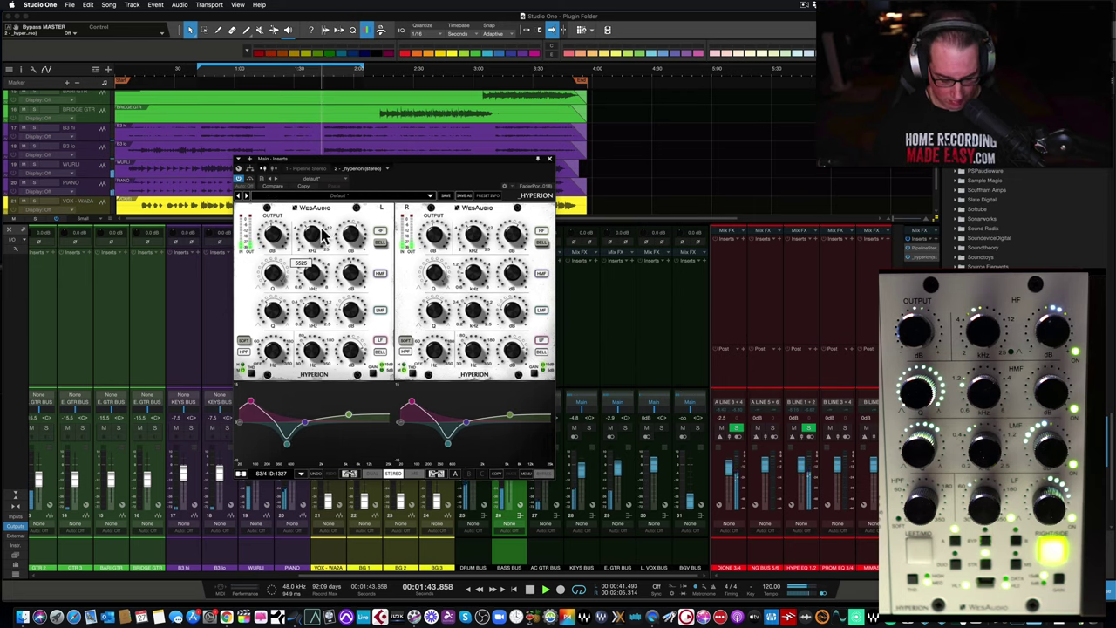
Ease the low-mid cut to -6.25 dB and compare the processed mix with bypass
left_click_drag(285, 443, 288, 440)
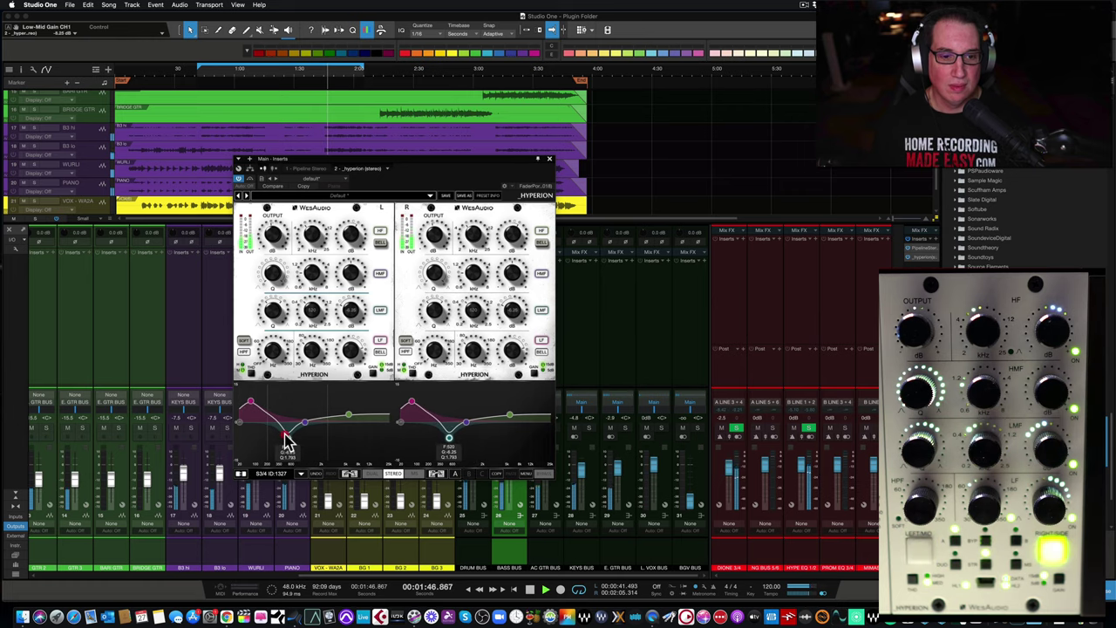
left_click(250, 178)
left_click(249, 178)
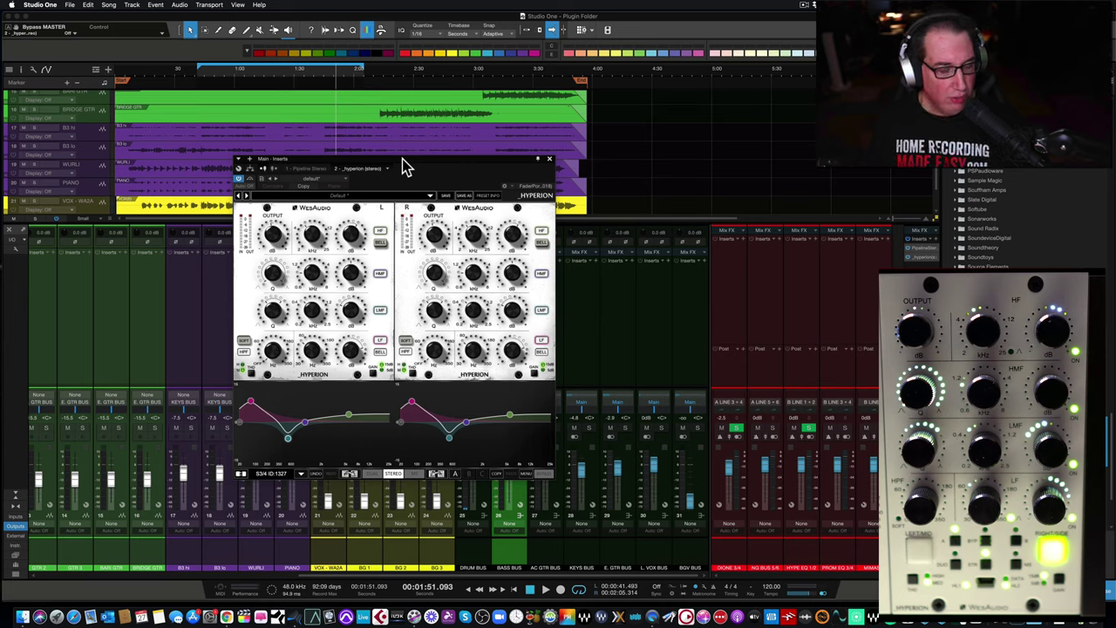
left_click_drag(415, 165, 416, 168)
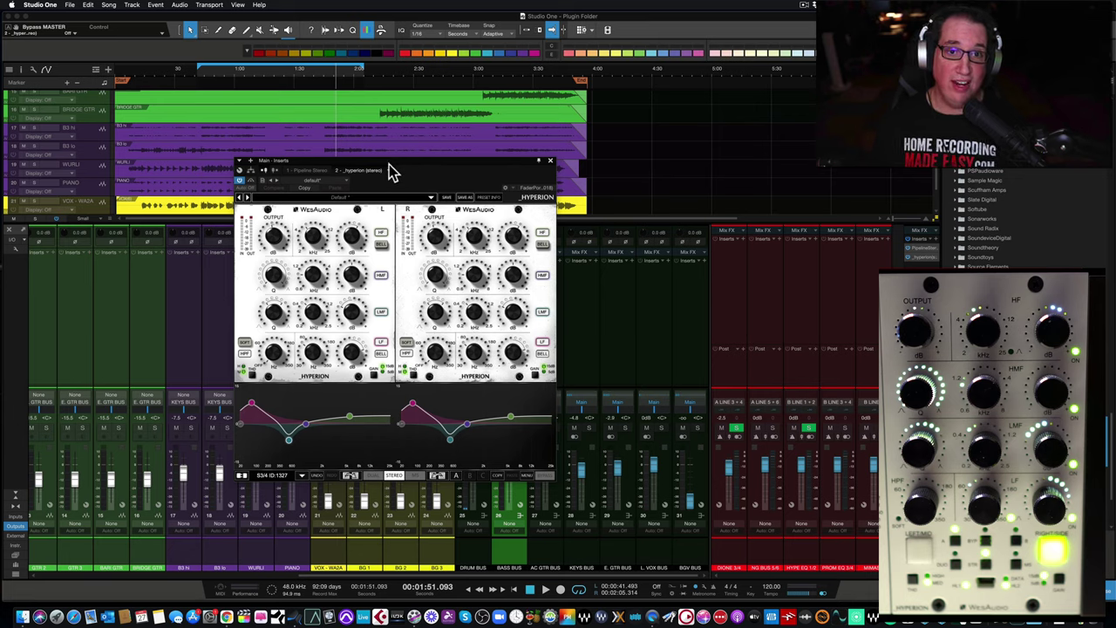
left_click_drag(392, 168, 396, 168)
mouse_move(320, 249)
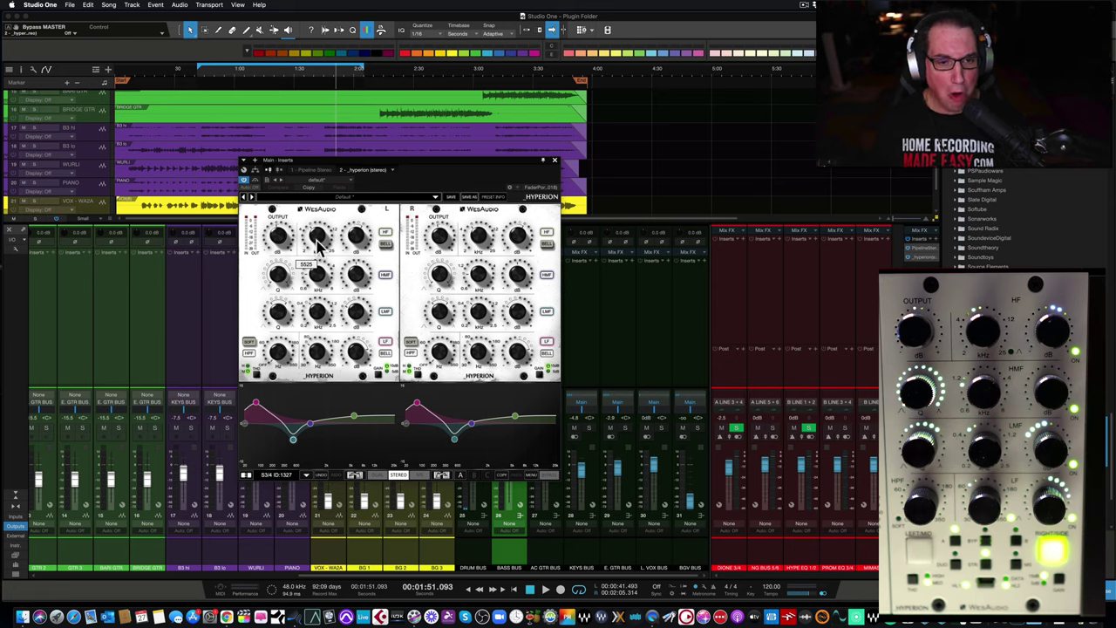
Cycle Hyperion's THD setting through HIGH and back around to MED
left_click(251, 370)
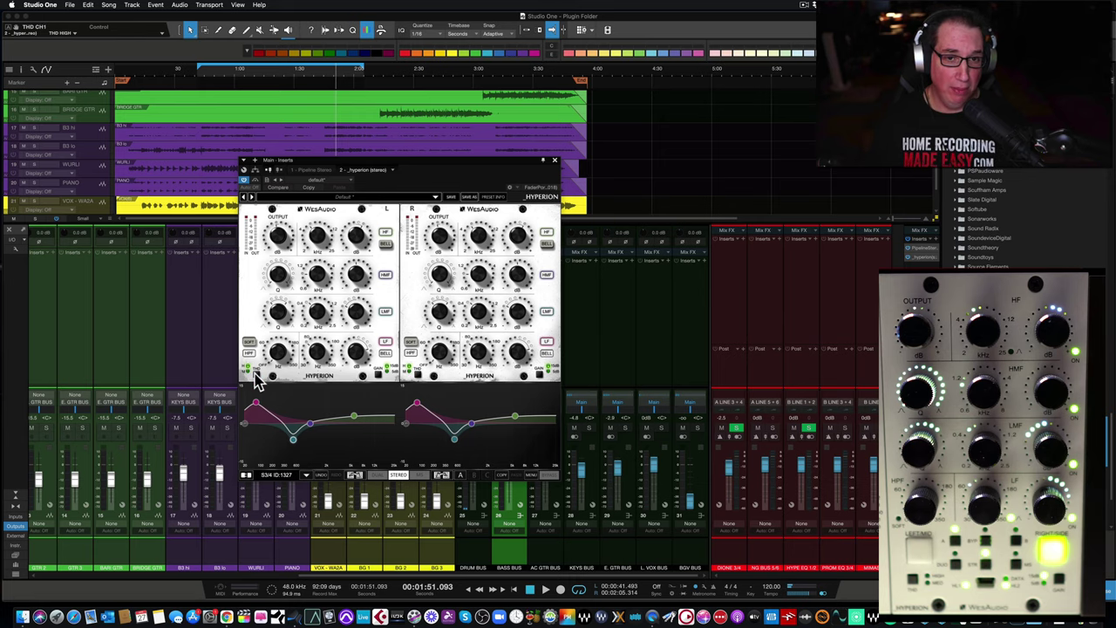
left_click(253, 372)
left_click(253, 371)
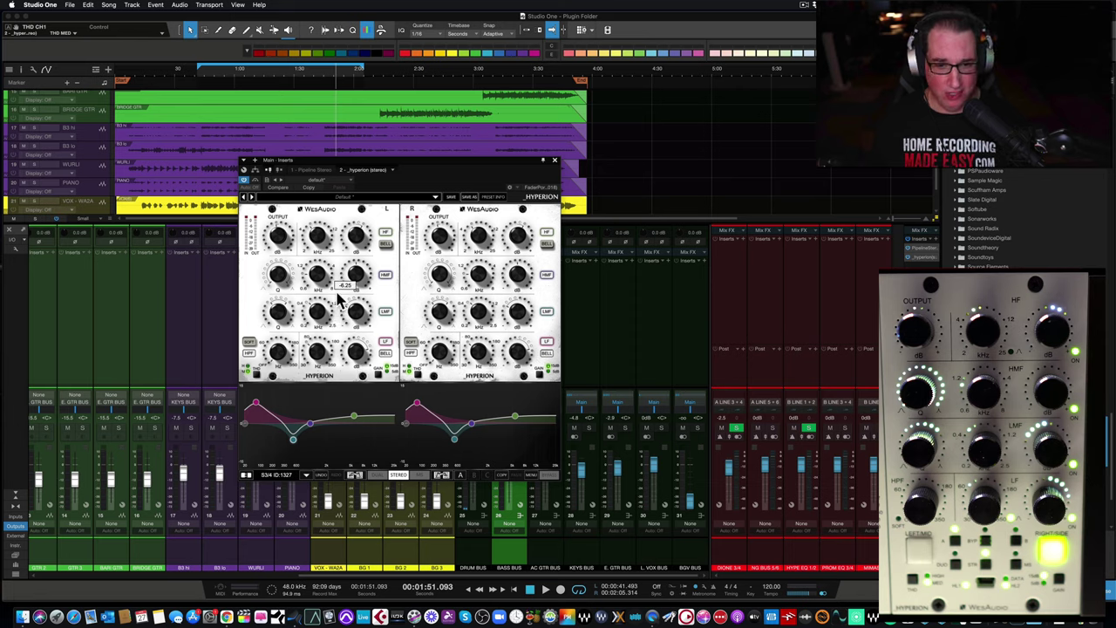
Compare the processed mix with bypass and ease the low-mid cut to about -4 dB
left_click(254, 184)
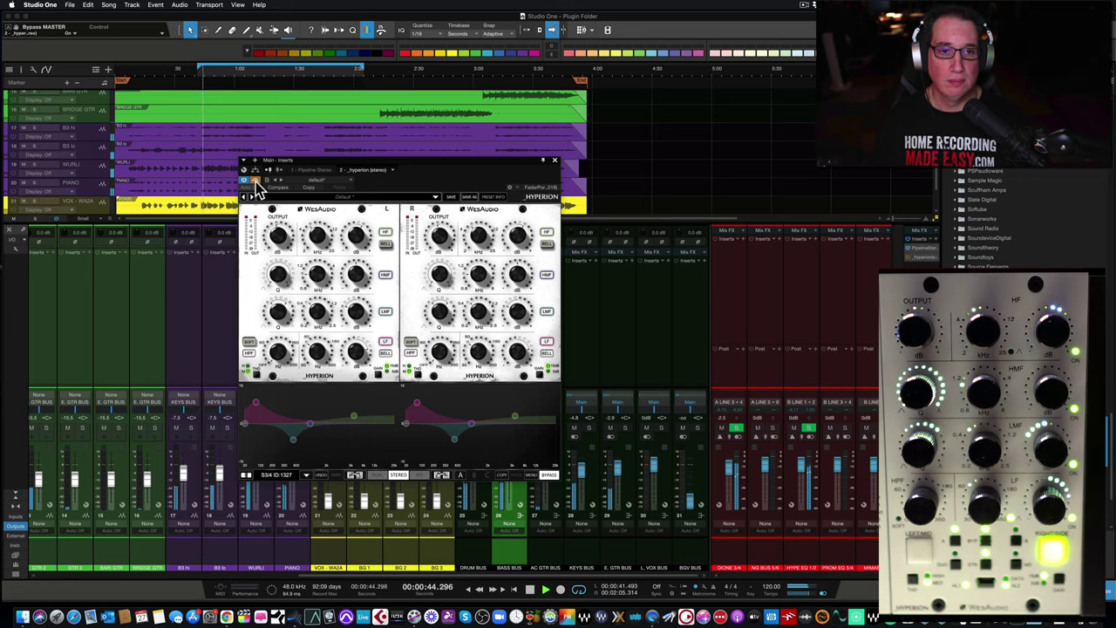
left_click(255, 182)
left_click_drag(414, 166, 413, 168)
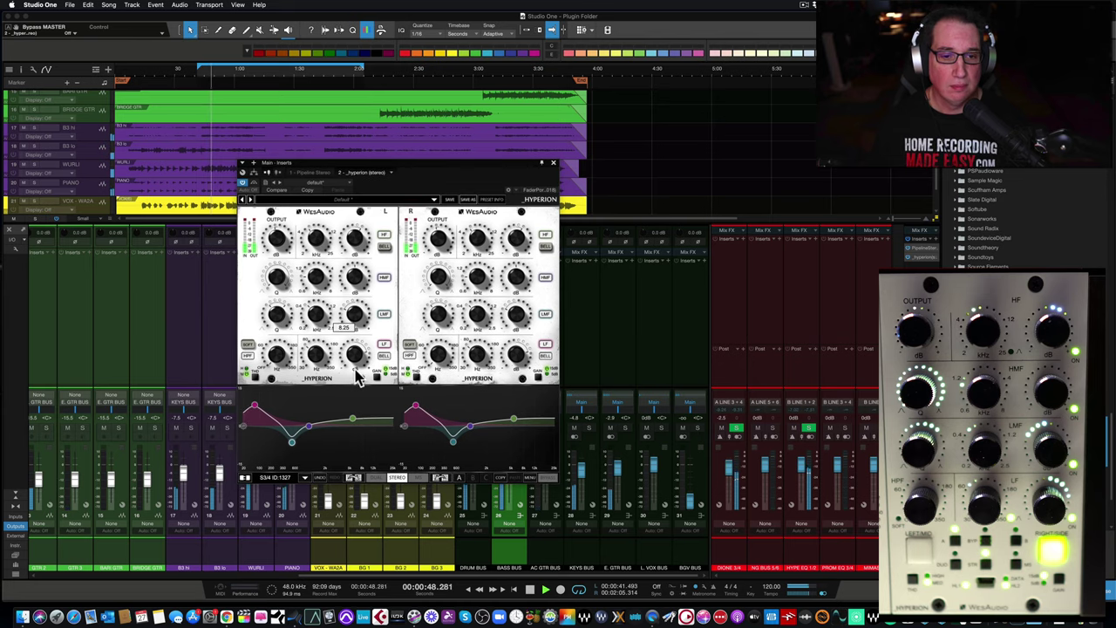
left_click(292, 442)
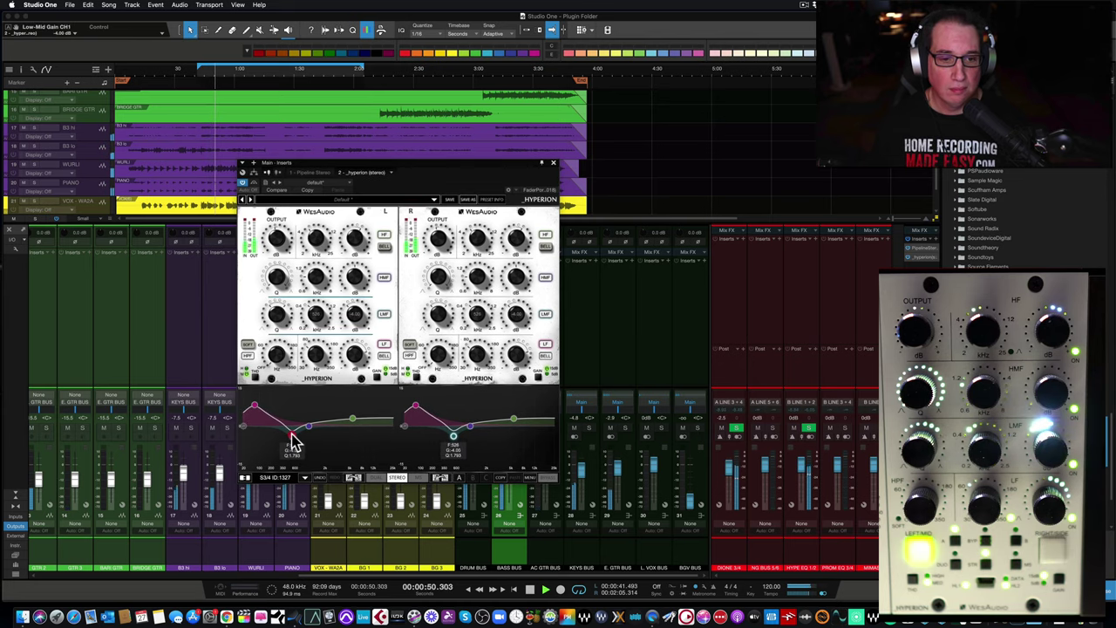
Boost the high-mid band by 2.25 dB around 1.8 kHz and compare the mix with bypass
left_click_drag(311, 423, 324, 423)
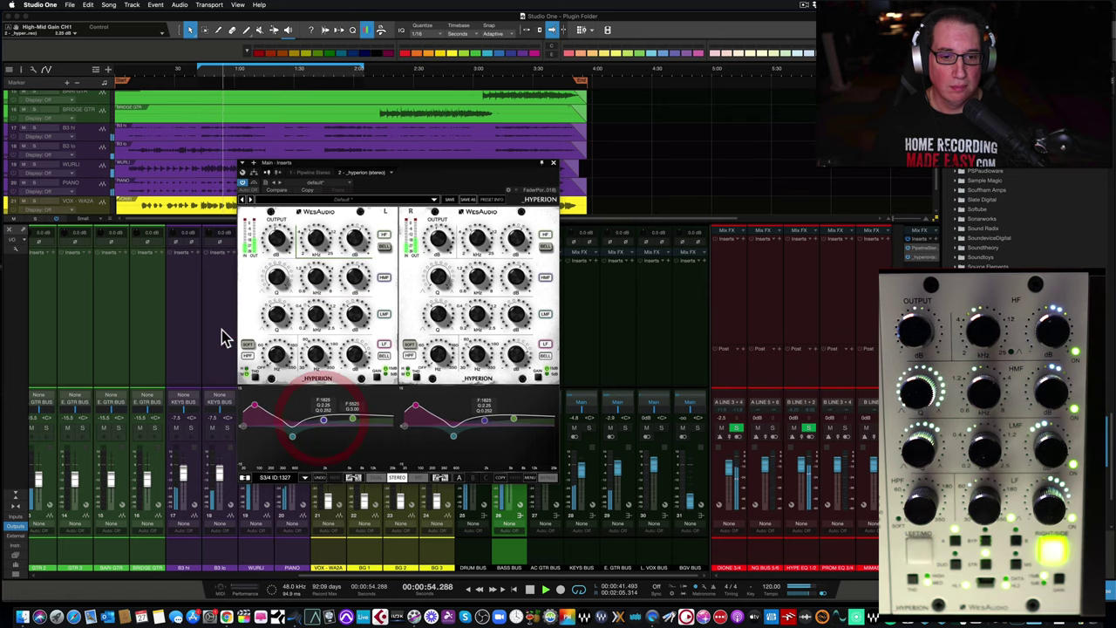
left_click(252, 185)
left_click(252, 185)
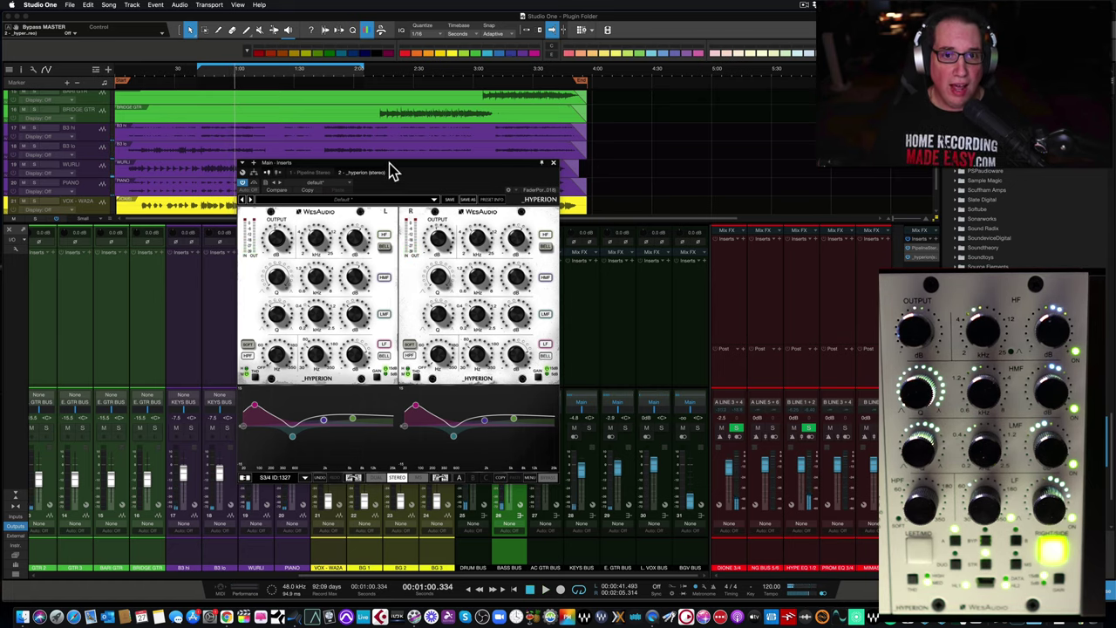
left_click_drag(392, 171, 399, 166)
mouse_move(373, 230)
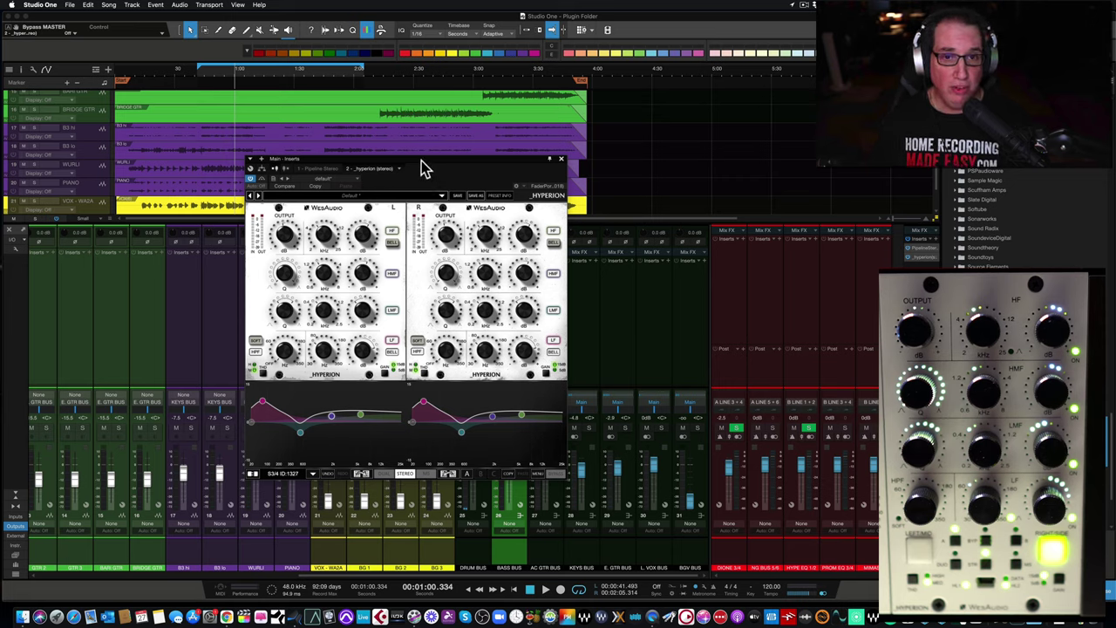
left_click_drag(424, 168, 401, 173)
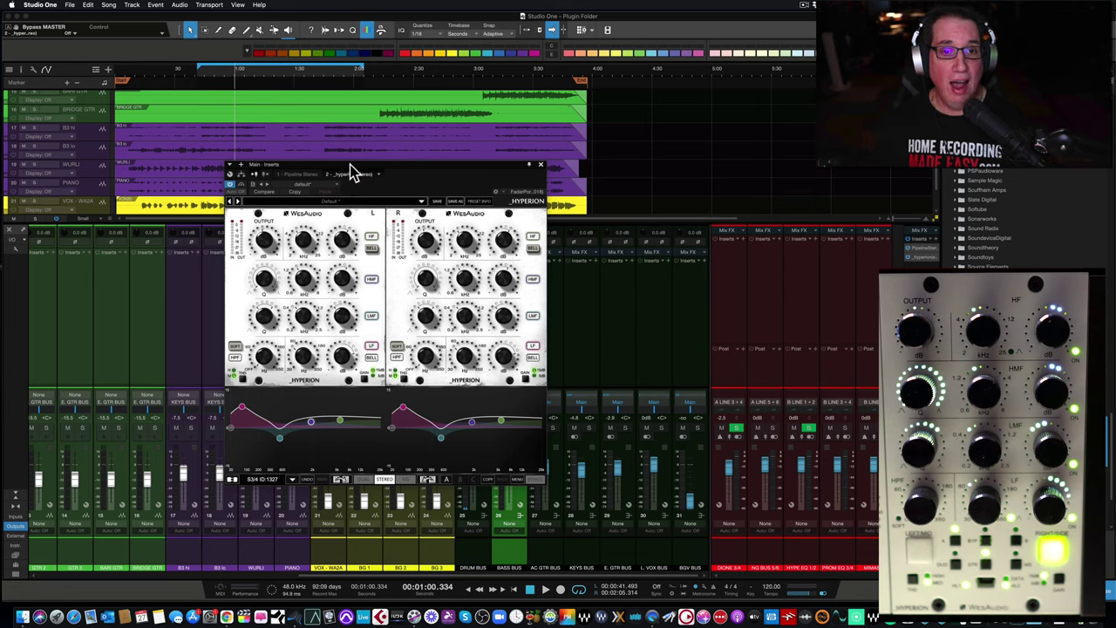
left_click_drag(349, 169, 342, 157)
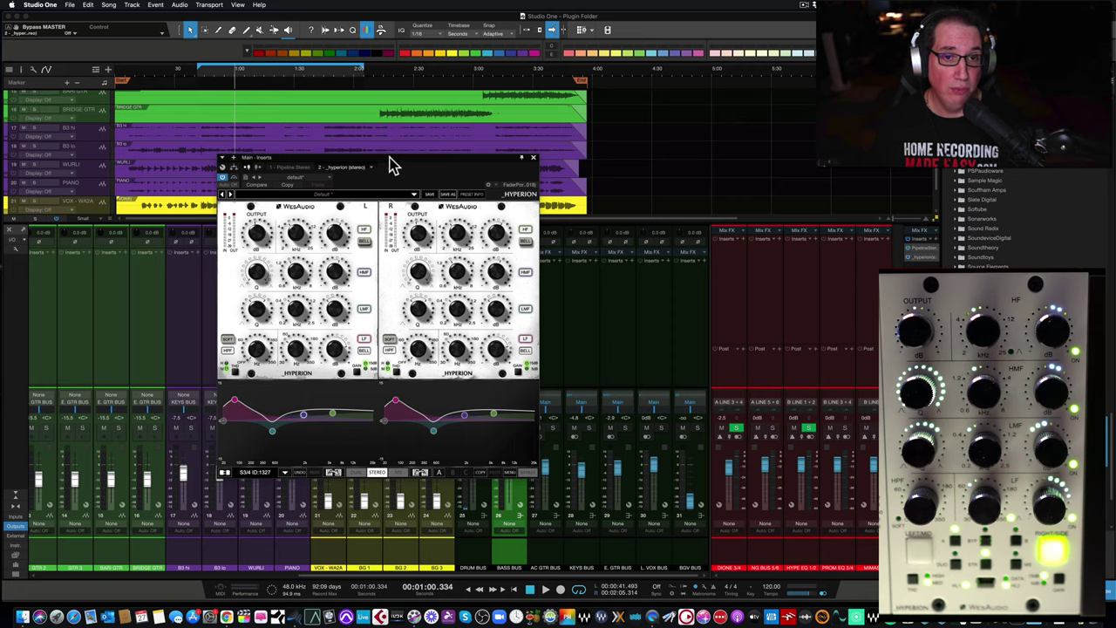
left_click_drag(390, 164, 389, 160)
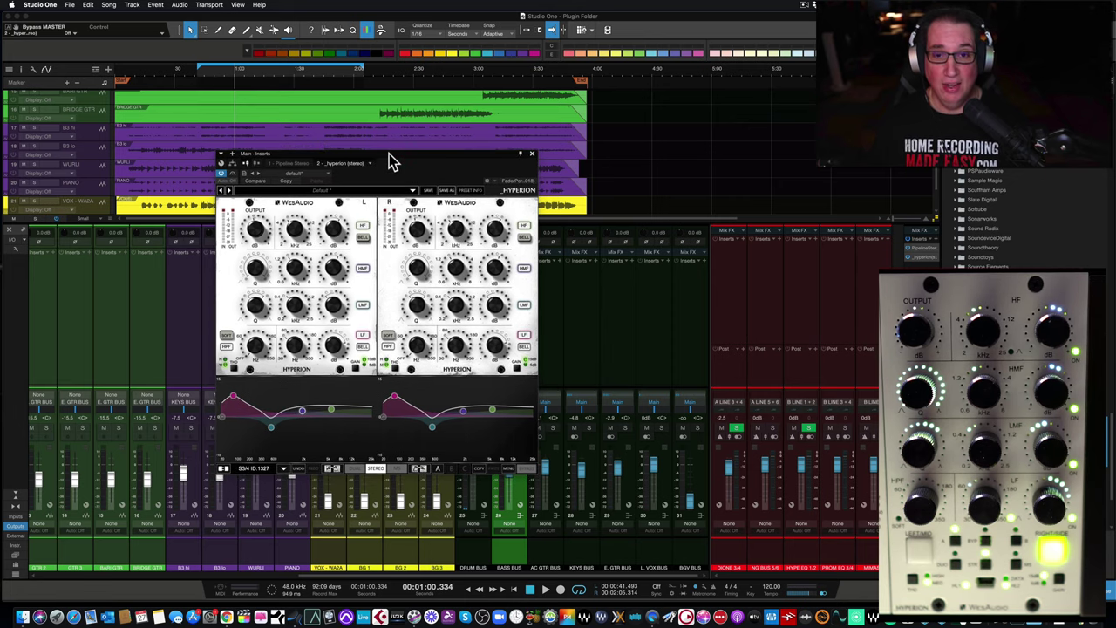